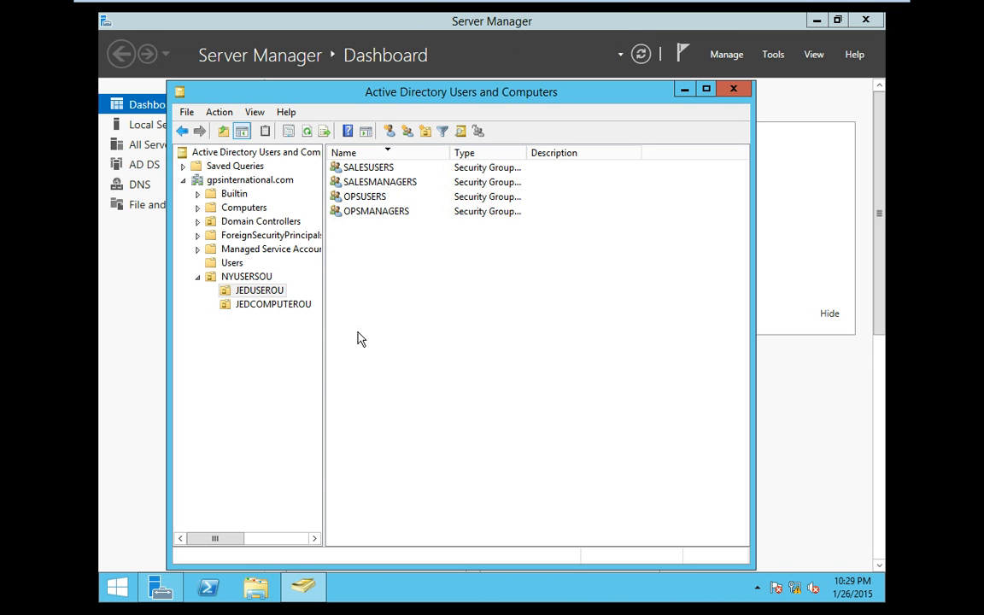
List the accounts in NYUSERSOU and review the planned user-to-group assignments in the Word document before returning to the GPS-DC01 virtual machine
{"action": "left_click", "coordinate": [246, 277]}
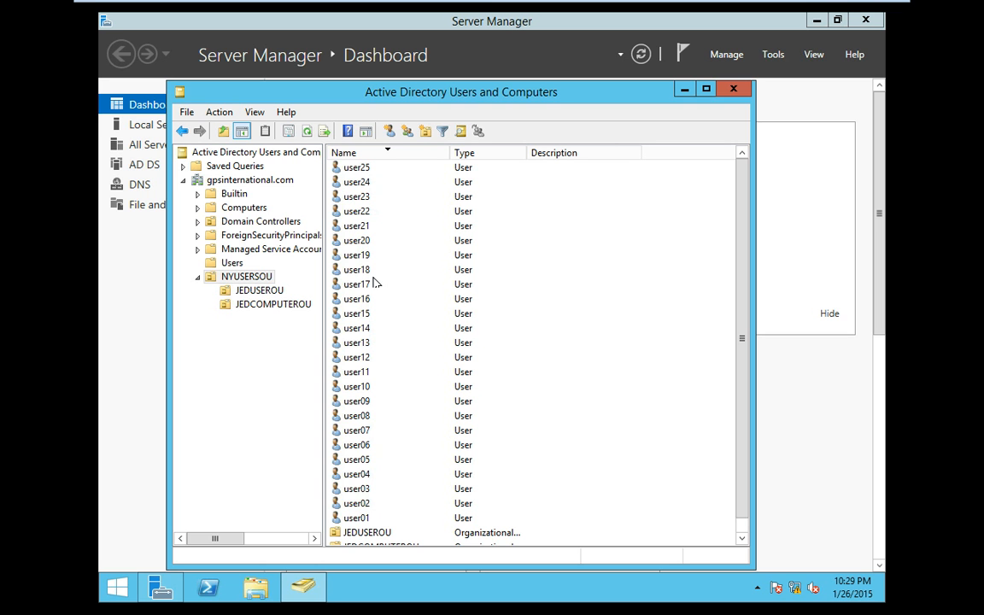
{"action": "mouse_move", "coordinate": [707, 17]}
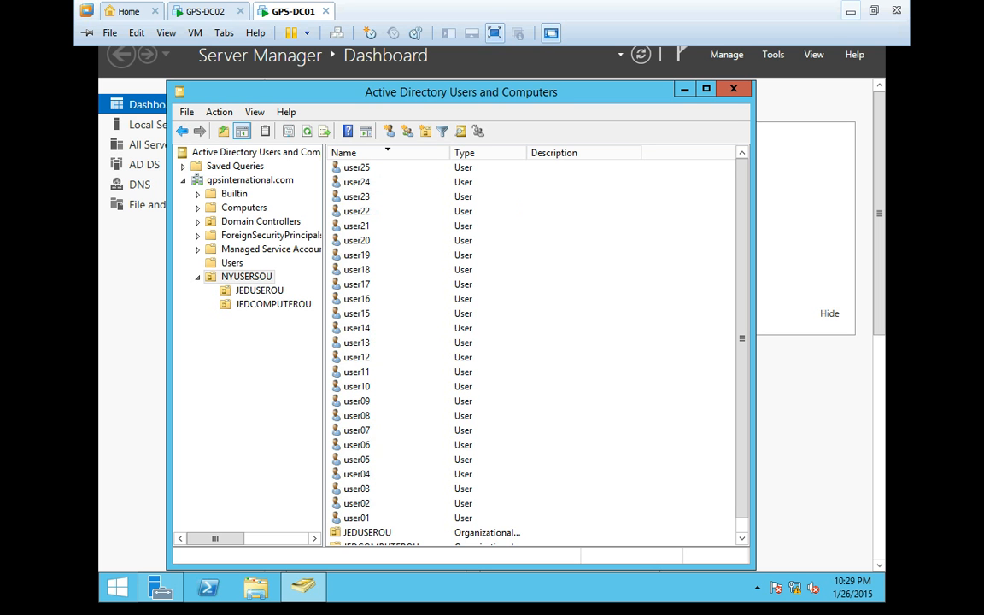
{"action": "left_click", "coordinate": [851, 11]}
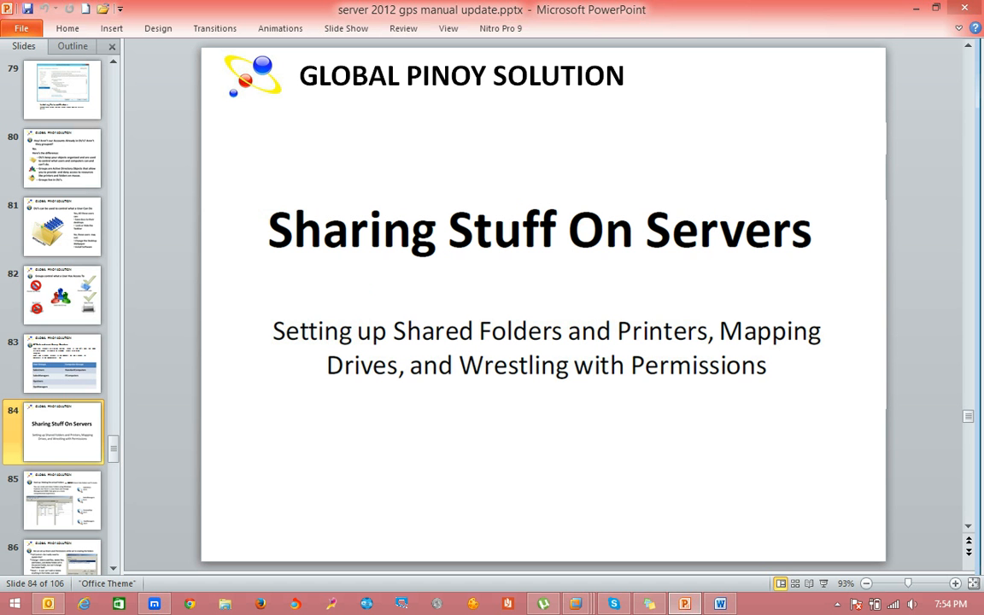
{"action": "left_click", "coordinate": [720, 604]}
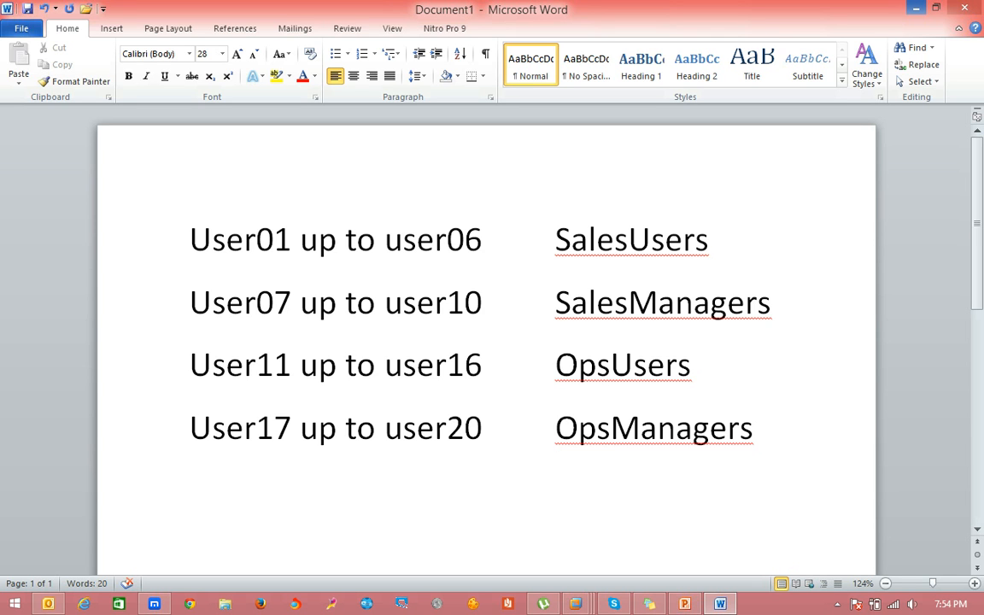
{"action": "left_click", "coordinate": [915, 7]}
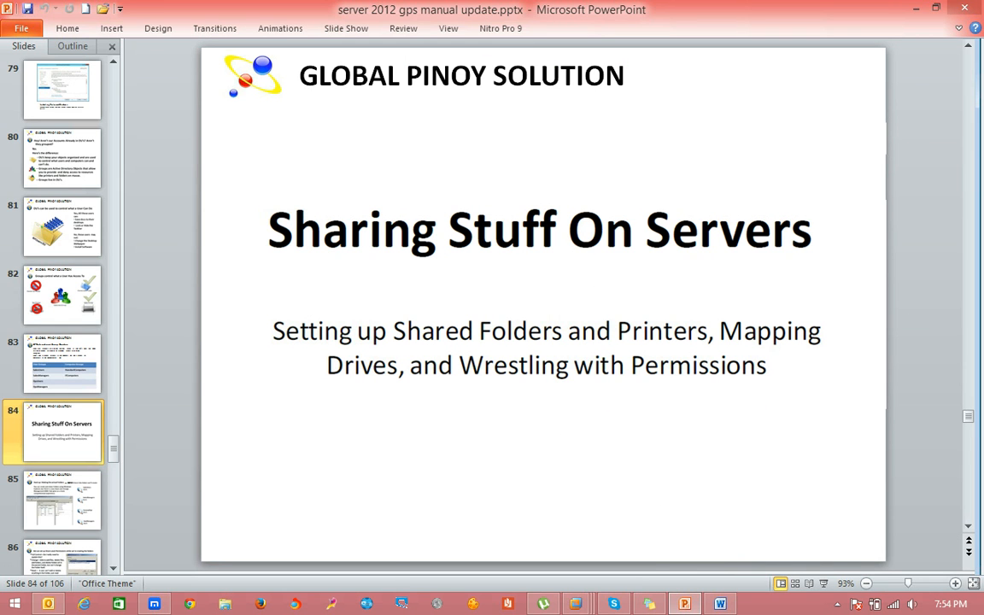
{"action": "mouse_move", "coordinate": [649, 604]}
{"action": "left_click", "coordinate": [720, 536]}
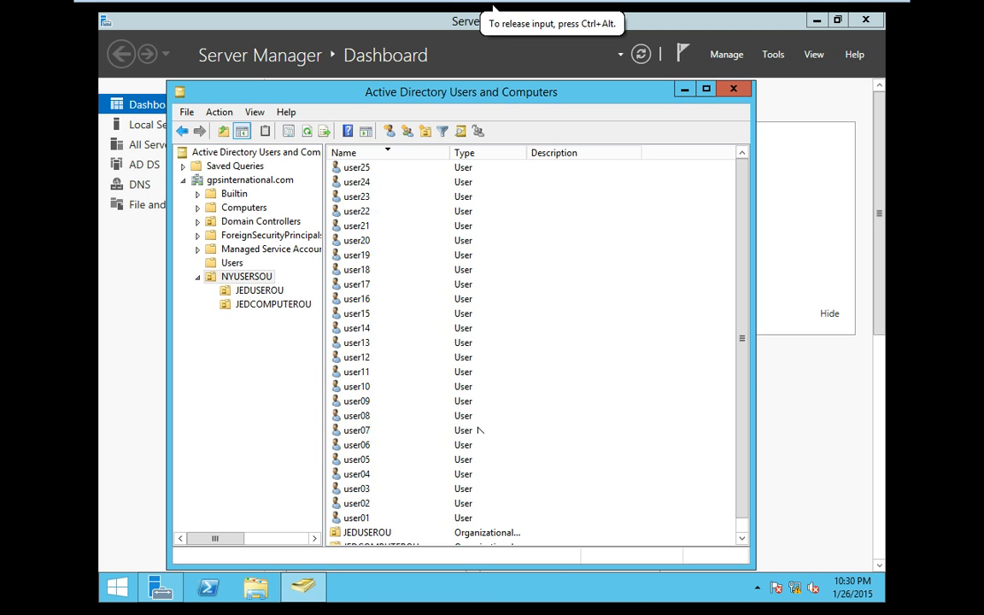
Select the accounts user01 through user07 in NYUSERSOU
{"action": "scroll", "coordinate": [745, 409], "scroll_direction": "down", "scroll_amount": 1}
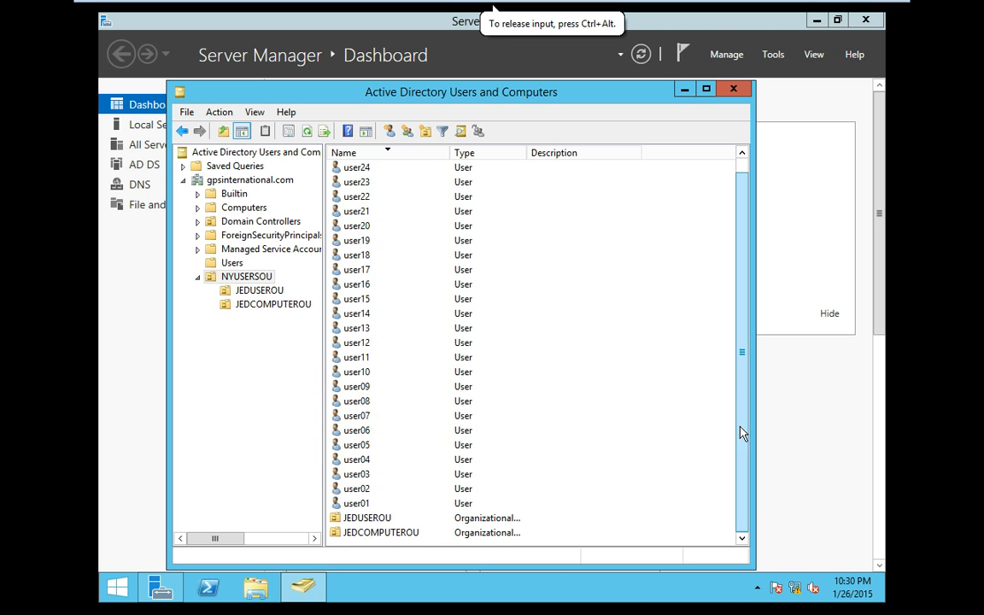
{"action": "left_click", "coordinate": [351, 506]}
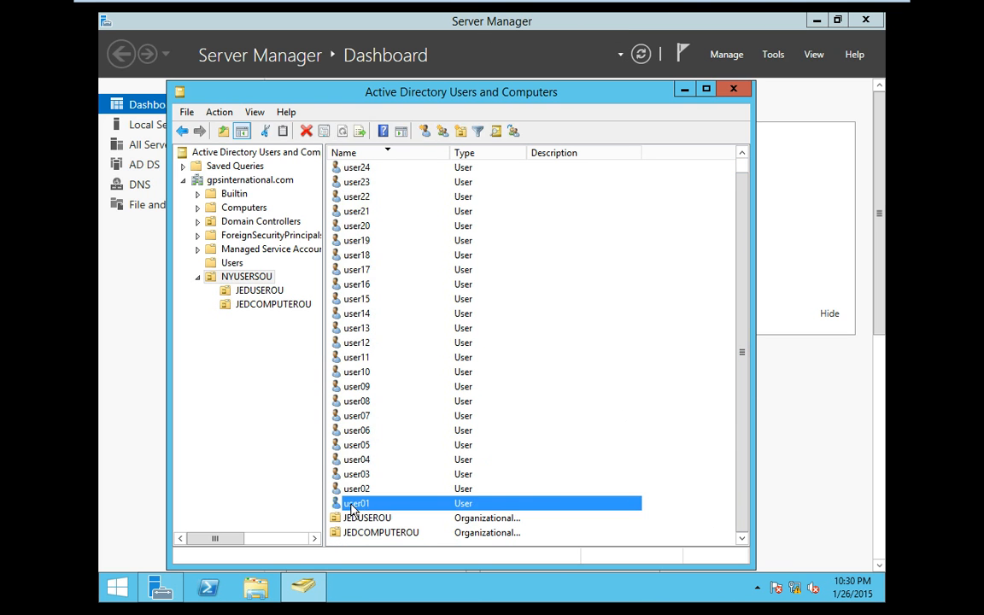
{"action": "key", "text": "shift+Up"}
{"action": "key", "text": "shift+Up"}
{"action": "key", "text": "shift+Up"}
{"action": "key", "text": "shift+Up"}
{"action": "key", "text": "shift+Up"}
{"action": "key", "text": "shift+Up"}
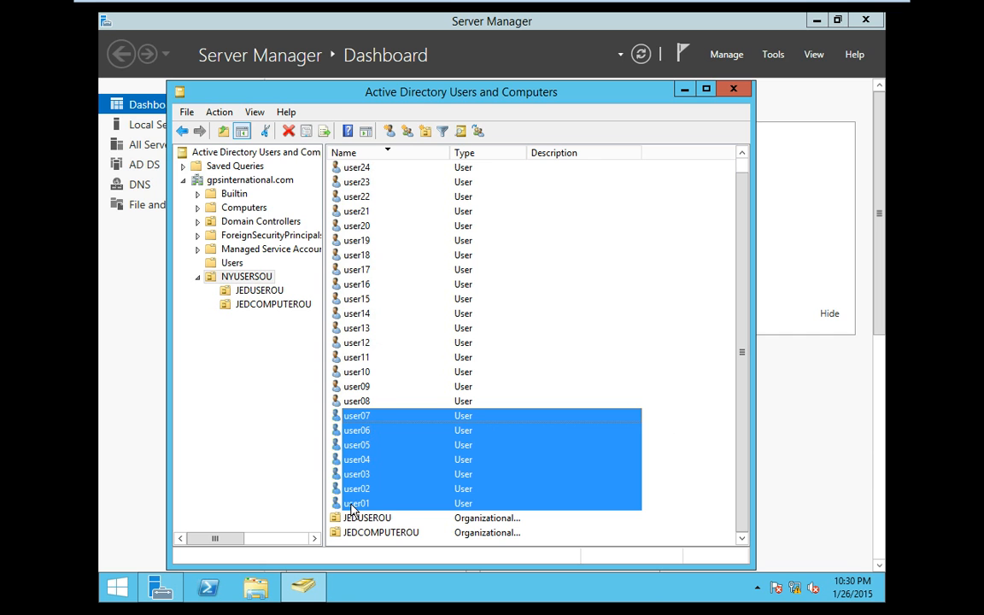
{"action": "key", "text": "shift+Down"}
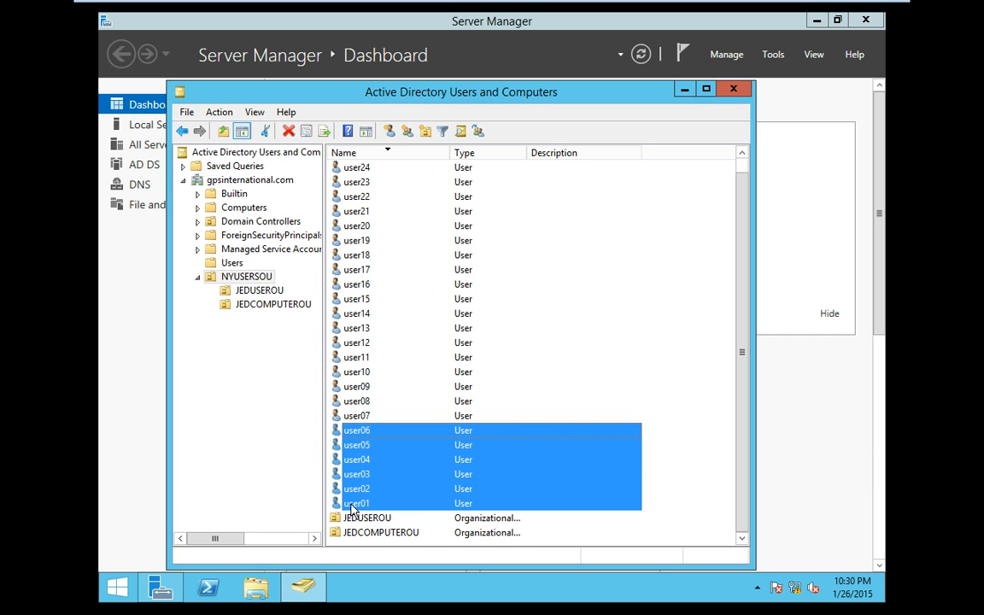
{"action": "key", "text": "shift+Down"}
{"action": "key", "text": "shift+Down"}
{"action": "key", "text": "shift+Down"}
{"action": "key", "text": "shift+Up"}
{"action": "key", "text": "shift+Up"}
{"action": "key", "text": "shift+Up"}
{"action": "key", "text": "shift+Up"}
{"action": "key", "text": "shift+Down"}
{"action": "key", "text": "shift+Down"}
{"action": "key", "text": "shift+Down"}
{"action": "key", "text": "shift+Down"}
{"action": "key", "text": "shift+Up"}
{"action": "key", "text": "shift+Up"}
{"action": "key", "text": "shift+Up"}
{"action": "key", "text": "shift+Up"}
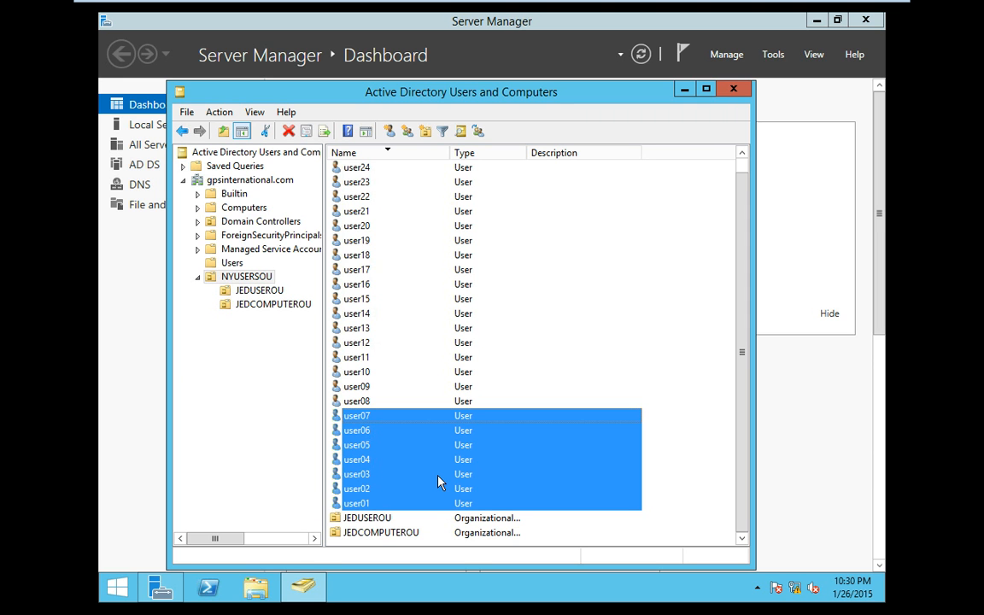
Add the selected accounts user01 through user07 to the SALESUSERS group, looking it up by the name "sales"
{"action": "right_click", "coordinate": [362, 462]}
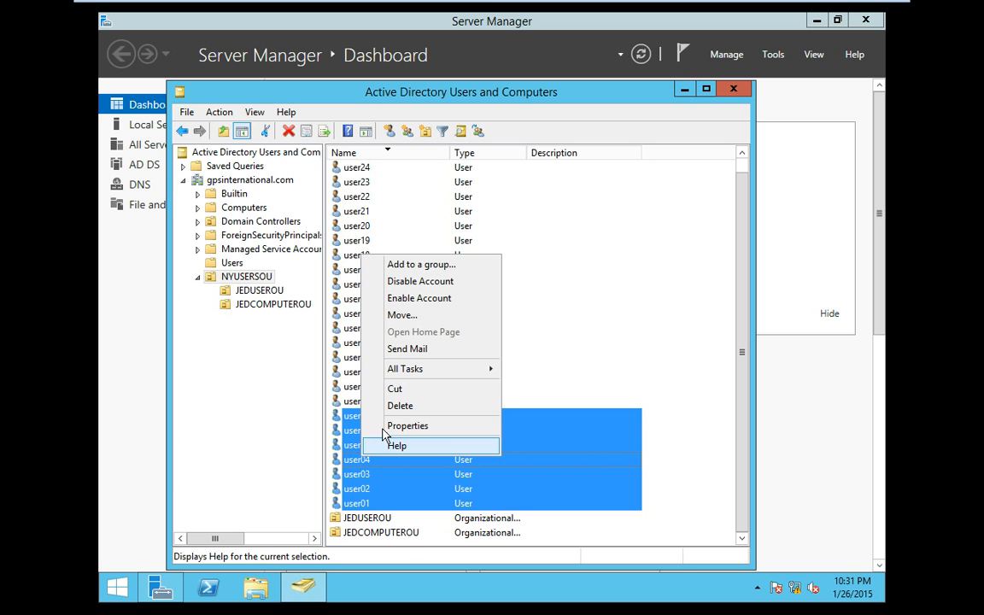
{"action": "left_click", "coordinate": [411, 267]}
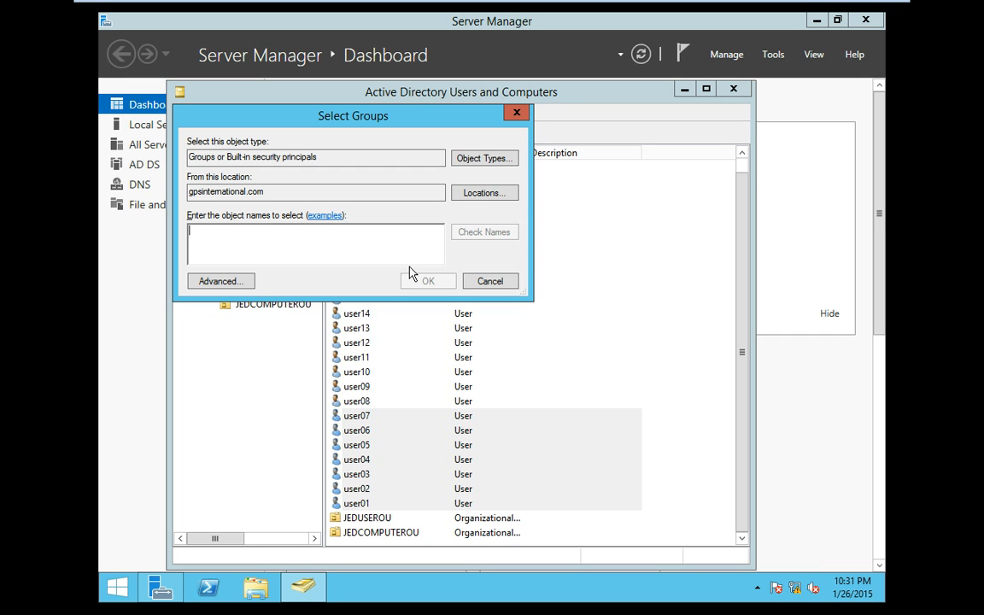
{"action": "type", "text": "sla"}
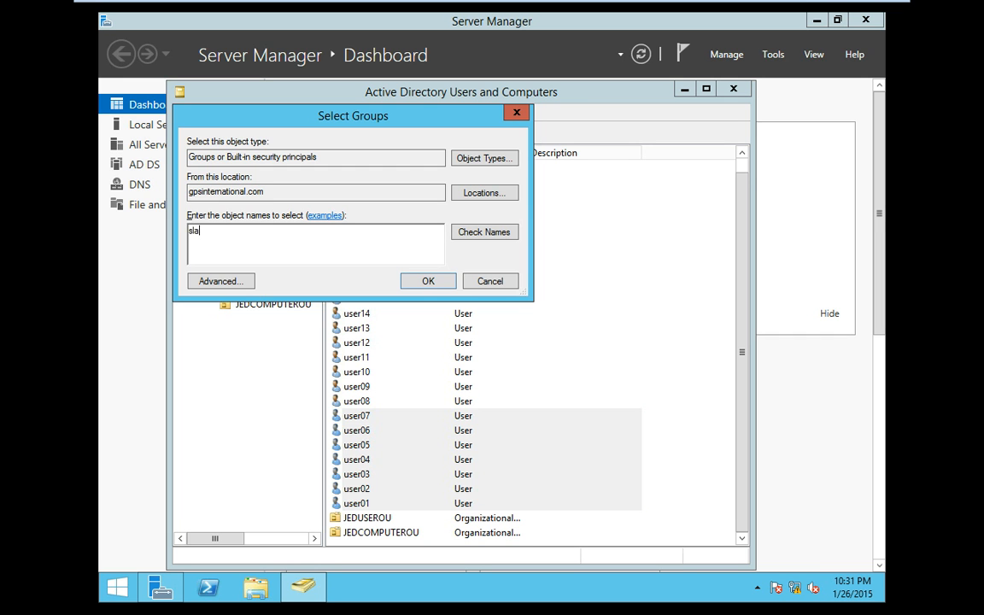
{"action": "key", "text": "BackSpace"}
{"action": "type", "text": "ales"}
{"action": "left_click", "coordinate": [509, 241]}
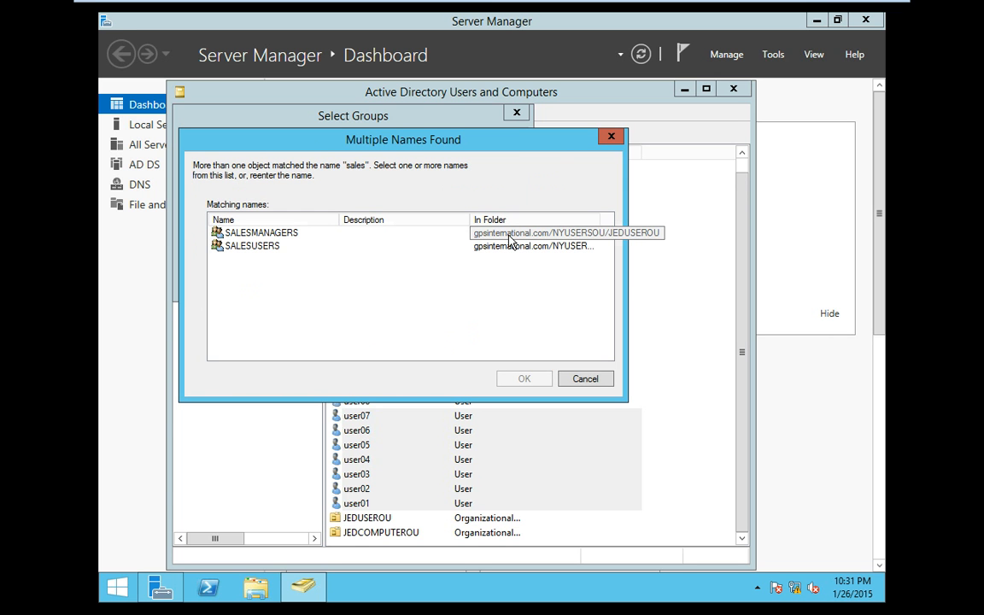
{"action": "left_click_drag", "start_coordinate": [373, 138], "coordinate": [451, 114]}
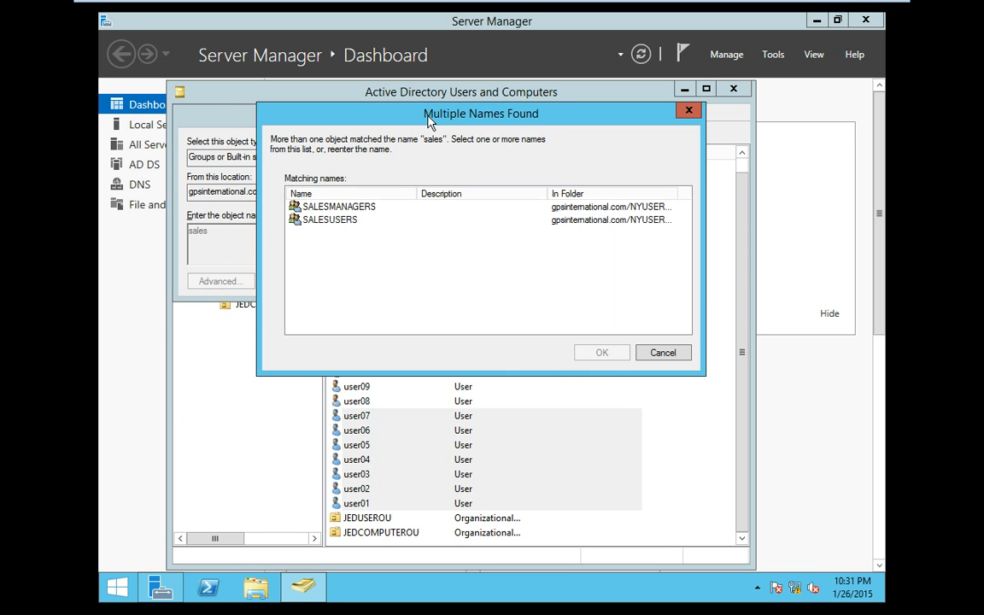
{"action": "left_click", "coordinate": [352, 223]}
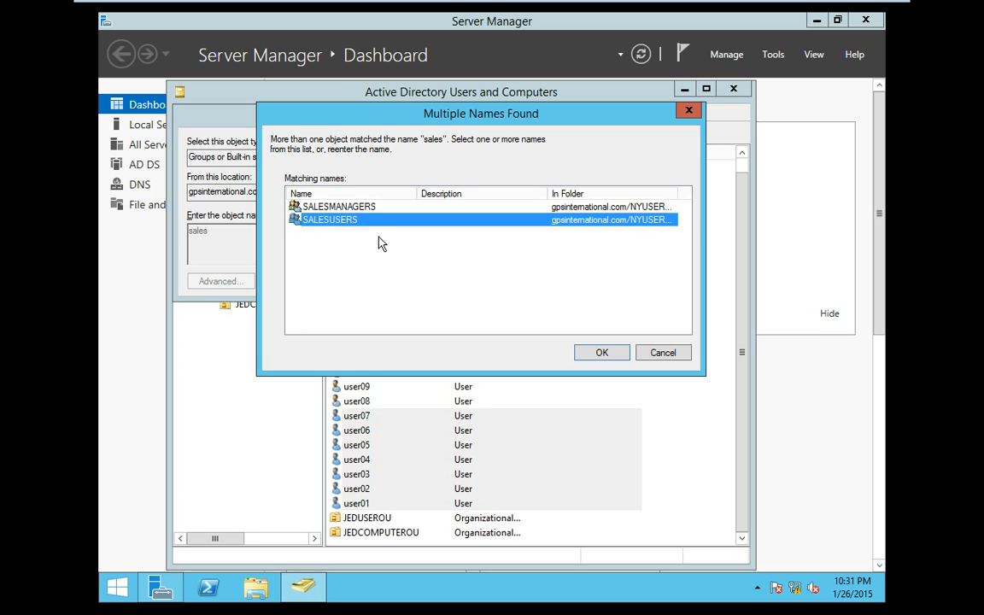
{"action": "left_click", "coordinate": [595, 353]}
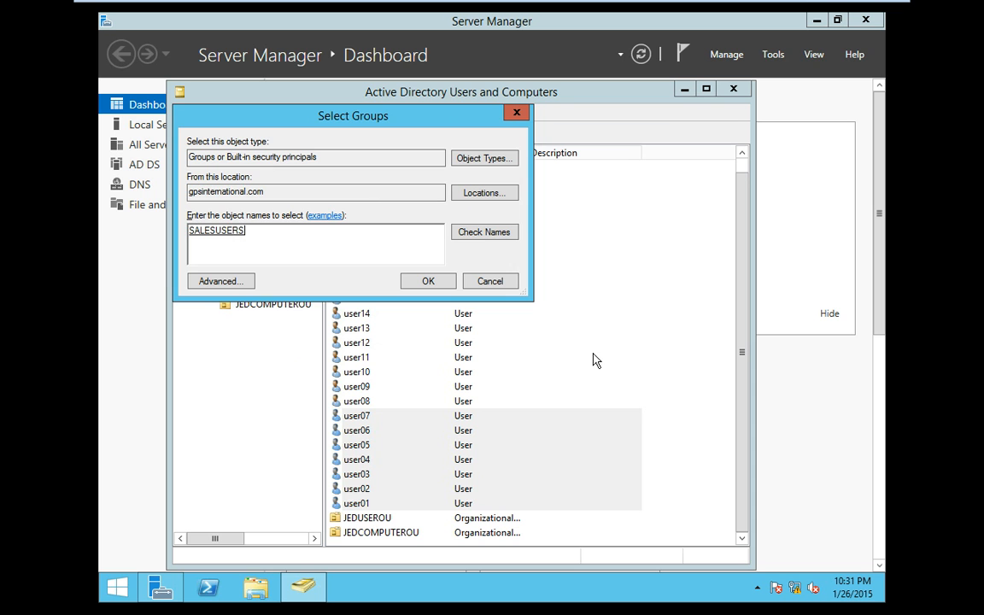
{"action": "left_click", "coordinate": [428, 282]}
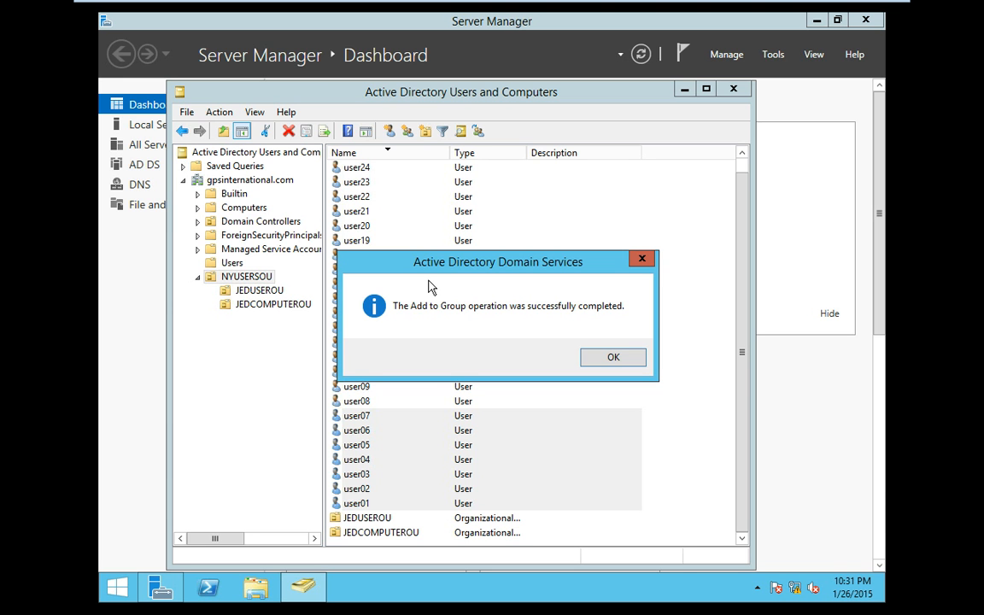
{"action": "left_click", "coordinate": [613, 358]}
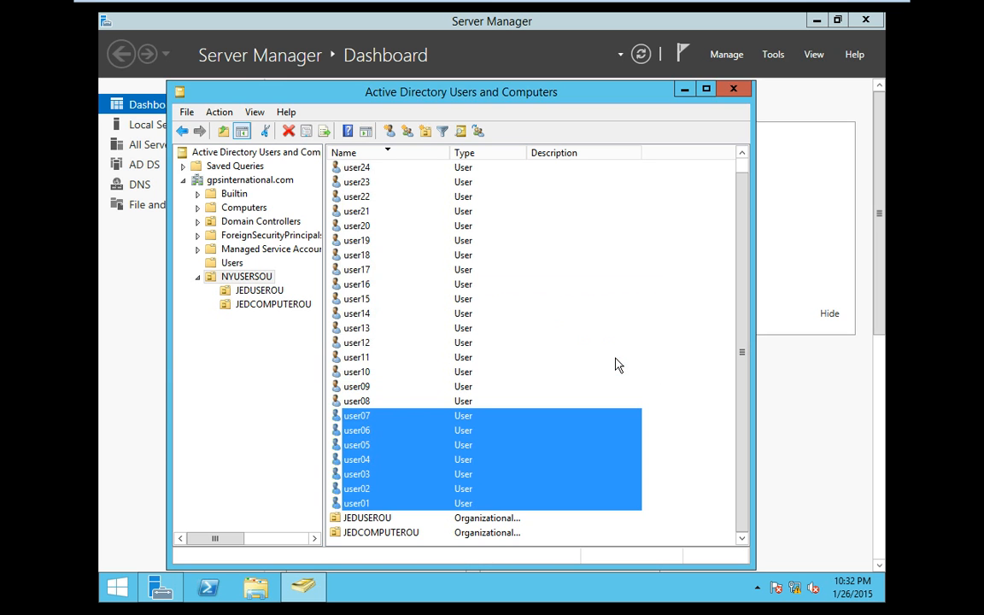
Check the group memberships of user07 in the account's properties, then close them
{"action": "left_click", "coordinate": [369, 504]}
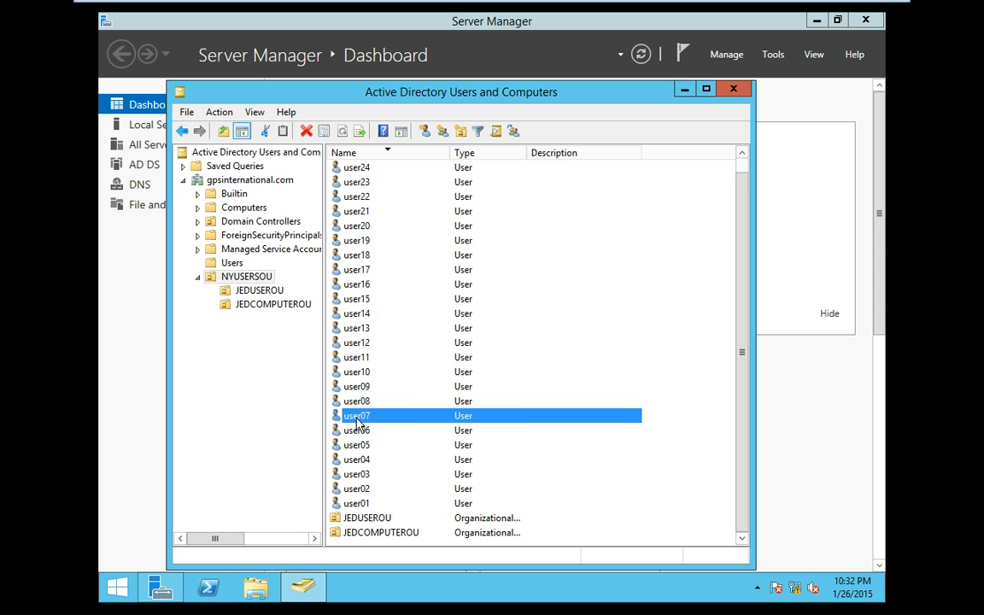
{"action": "key", "text": "Down"}
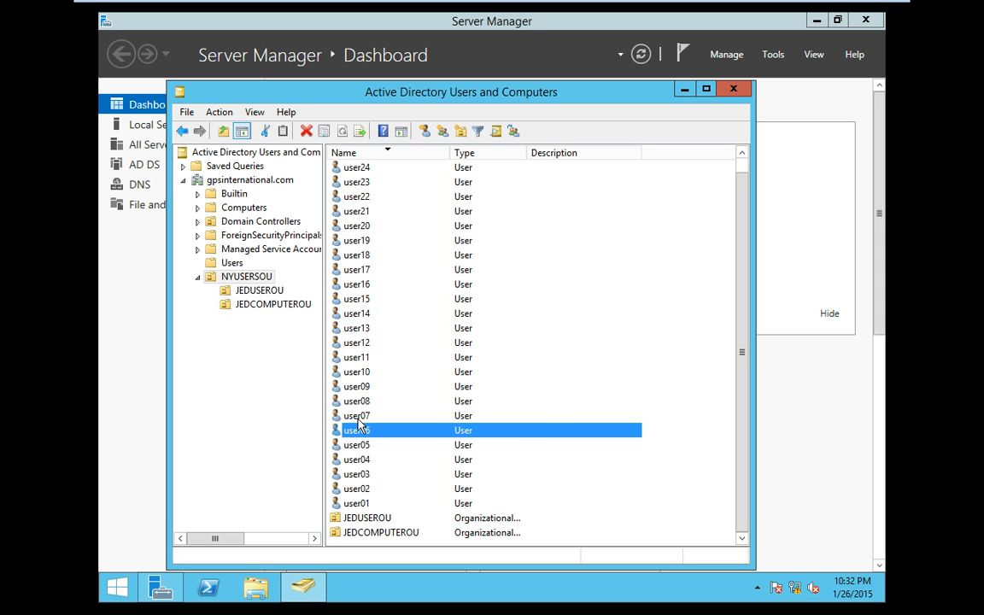
{"action": "double_click", "coordinate": [357, 418]}
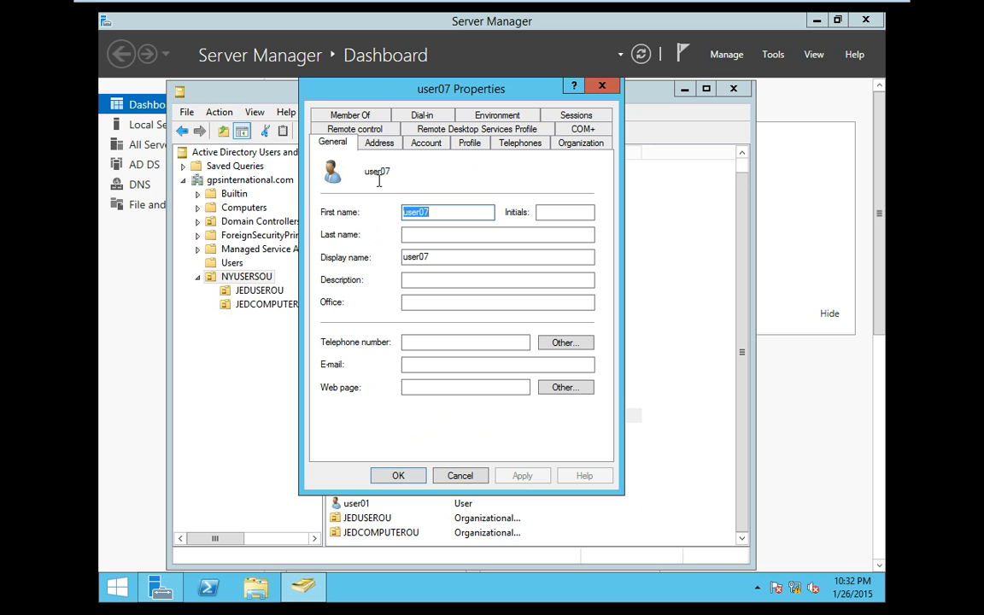
{"action": "left_click", "coordinate": [366, 117]}
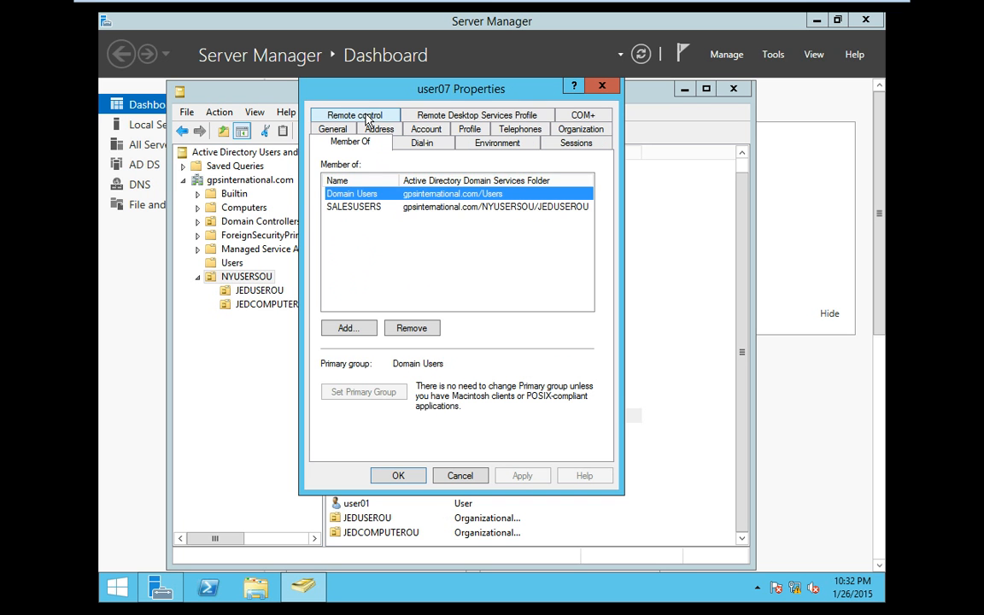
{"action": "left_click", "coordinate": [357, 209]}
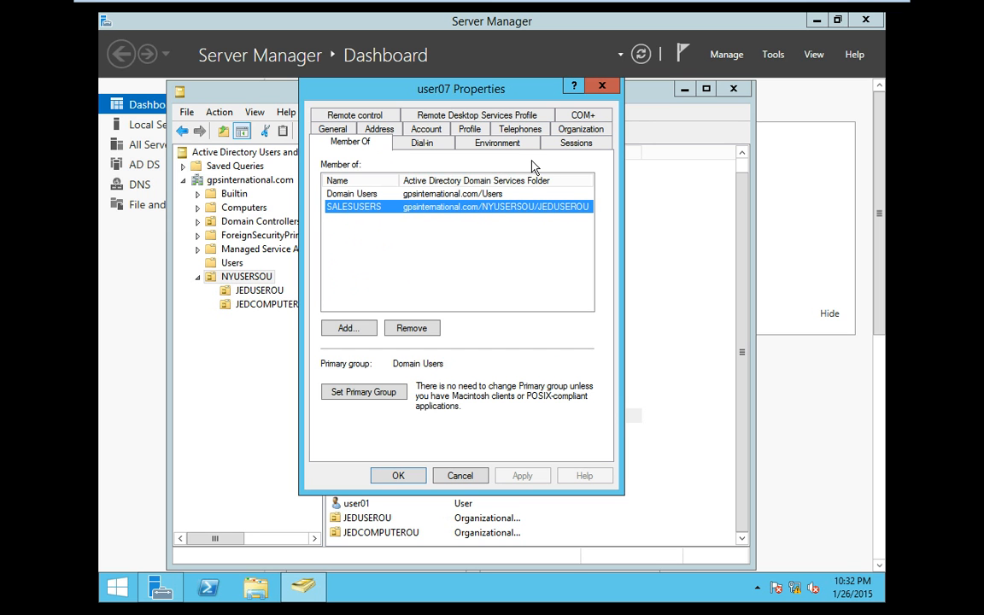
{"action": "left_click", "coordinate": [603, 88]}
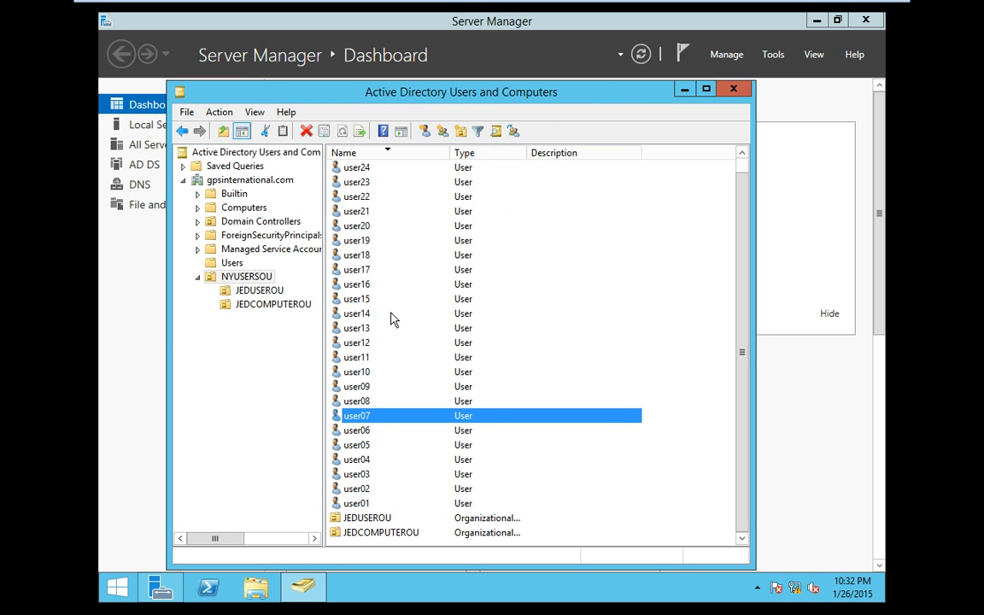
Check the group memberships of user08 in the account's properties, then close them
{"action": "left_click", "coordinate": [359, 403]}
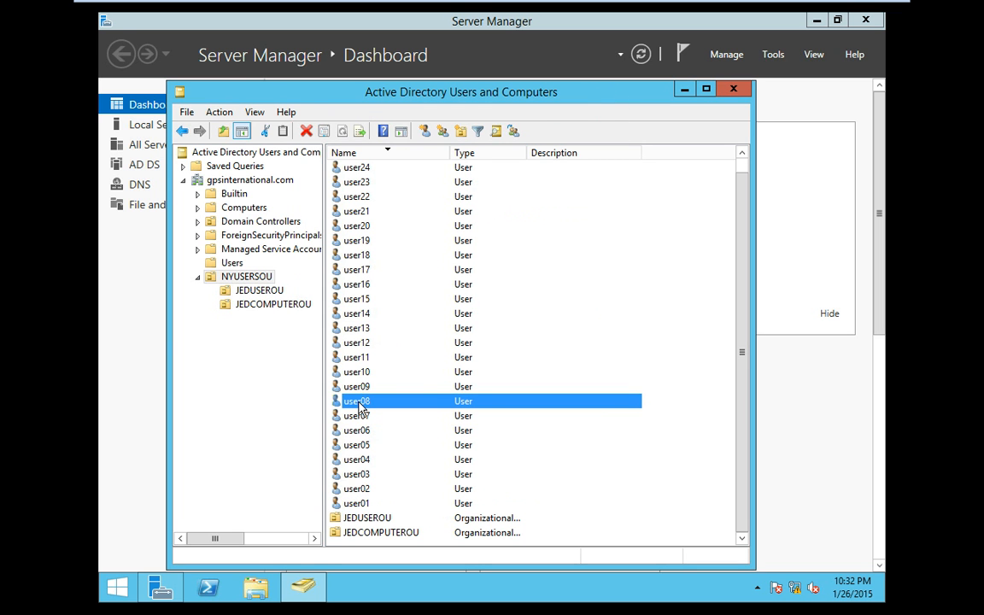
{"action": "double_click", "coordinate": [359, 408]}
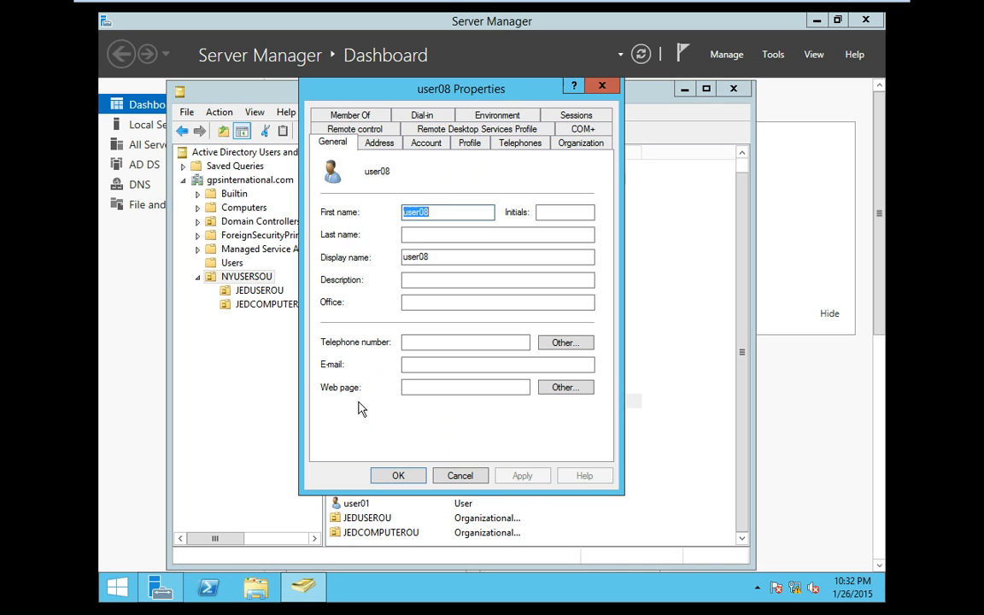
{"action": "left_click", "coordinate": [374, 116]}
{"action": "left_click", "coordinate": [376, 235]}
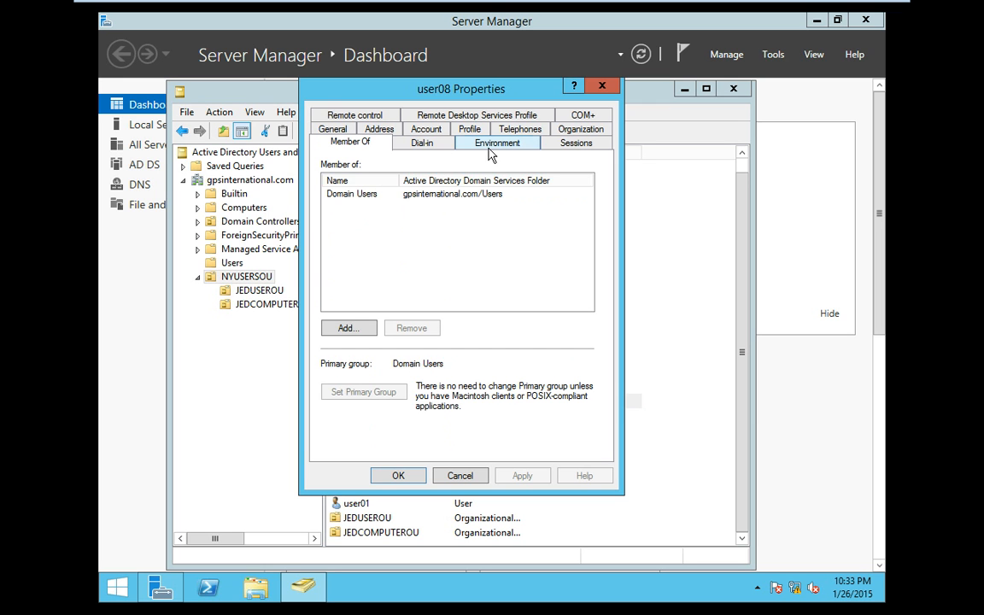
{"action": "left_click", "coordinate": [602, 85]}
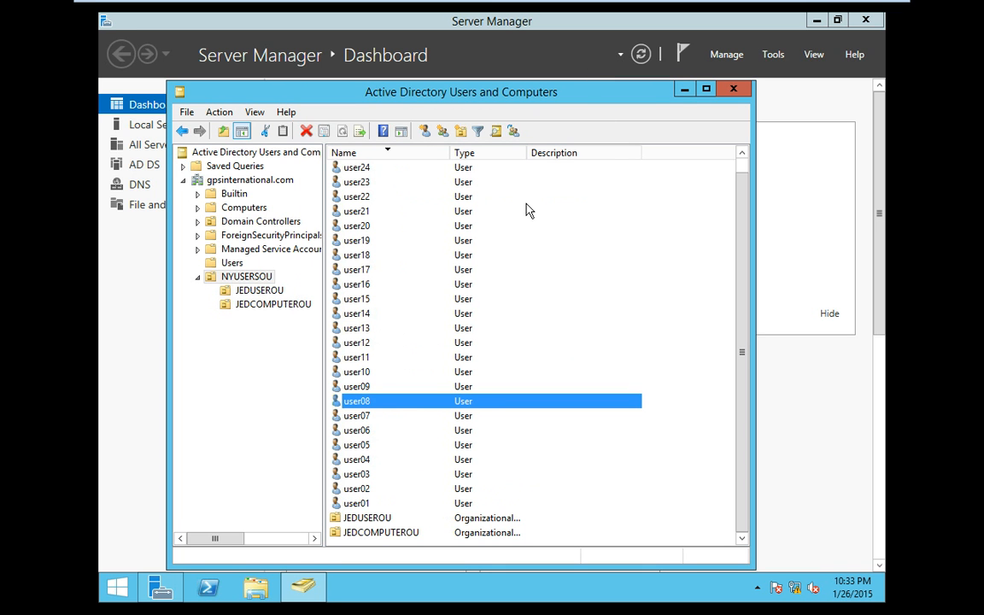
Try selecting the accounts user08 through user10 together, both individually and as a range, and reduce the selection to user08
{"action": "left_click", "coordinate": [386, 390], "text": "ctrl"}
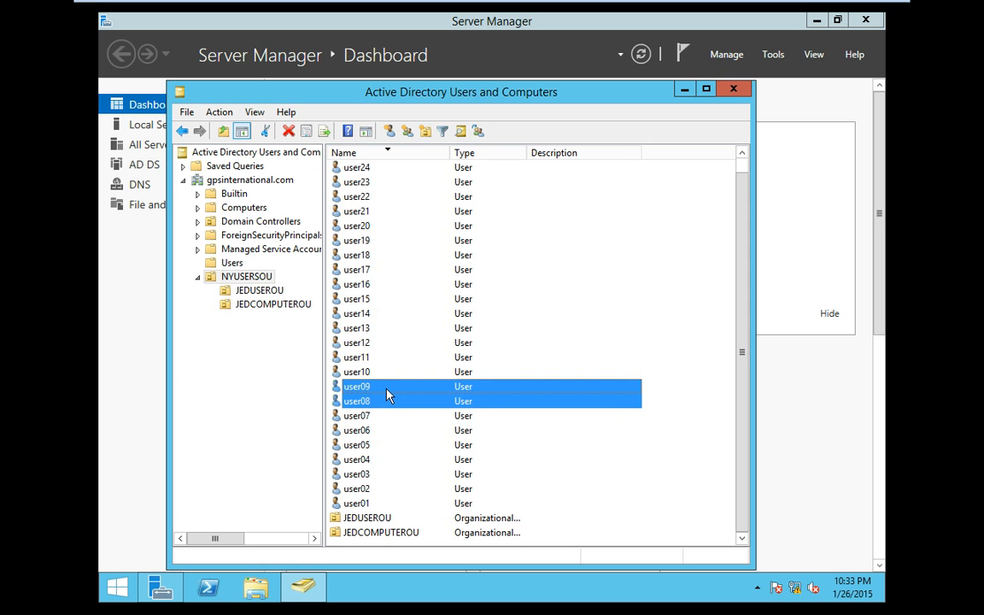
{"action": "left_click", "coordinate": [386, 374], "text": "ctrl"}
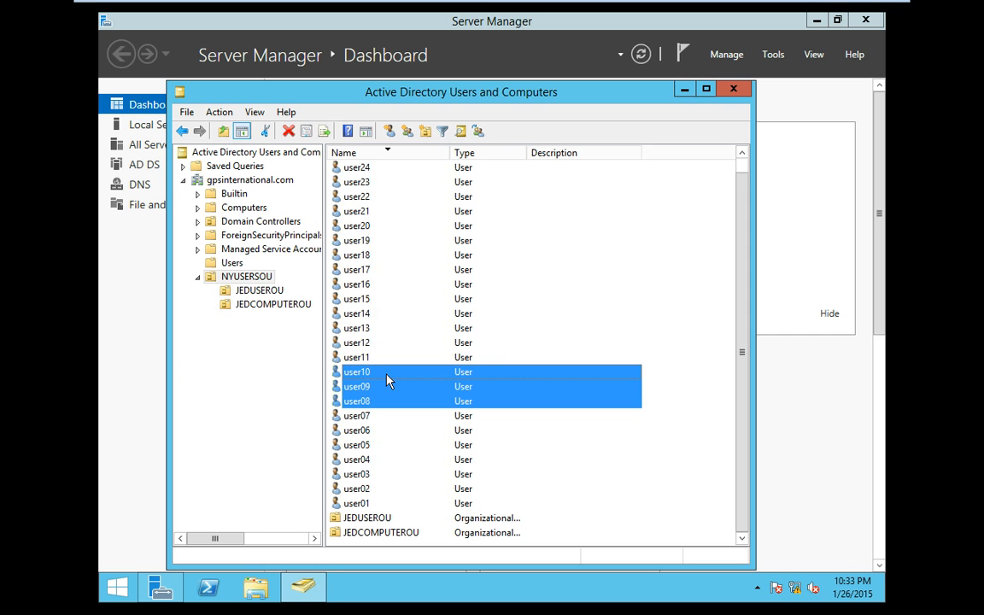
{"action": "left_click", "coordinate": [387, 374]}
{"action": "left_click", "coordinate": [382, 404]}
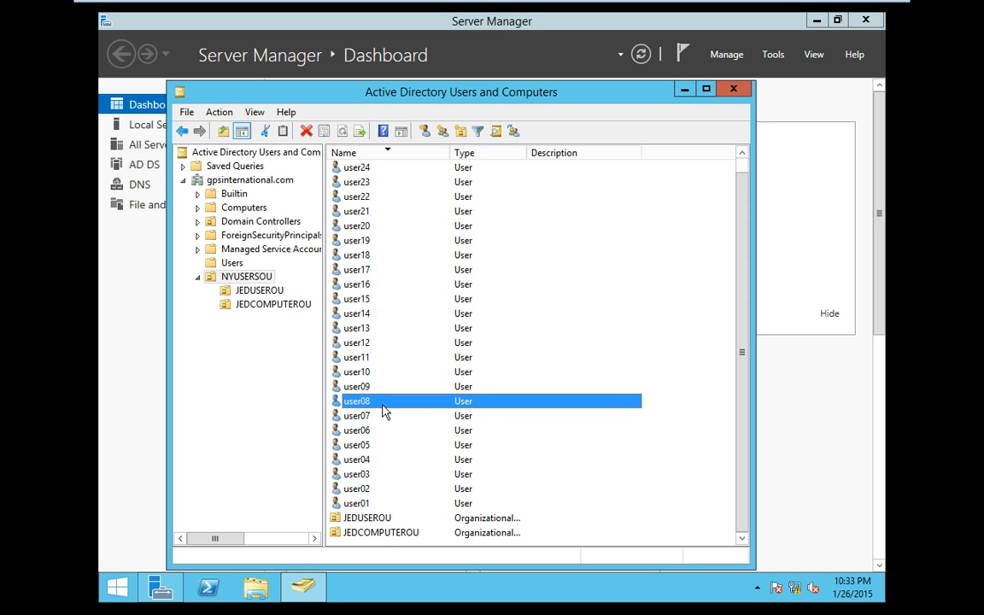
{"action": "key", "text": "shift+Up"}
{"action": "key", "text": "shift+Up"}
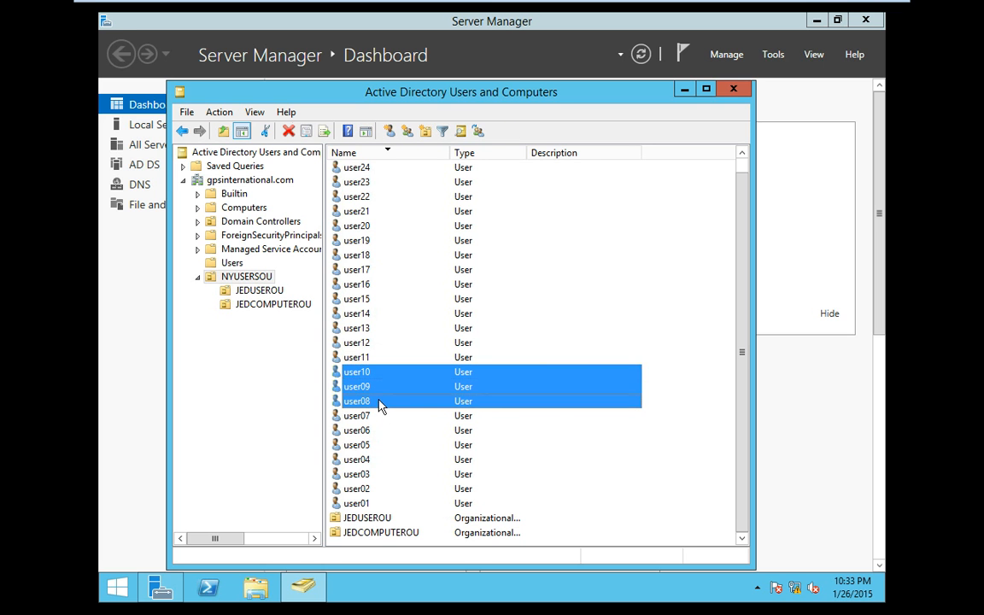
{"action": "left_click", "coordinate": [381, 405]}
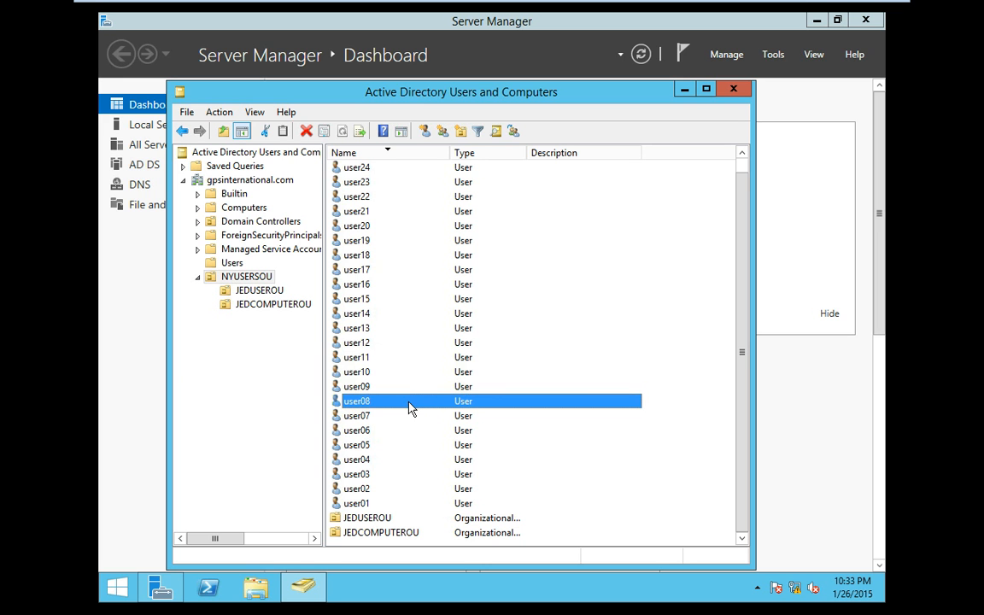
Add the accounts user08 through user10 together to the SALESMANAGERS group, looking it up by the name "sales"
{"action": "left_click", "coordinate": [406, 387], "text": "ctrl"}
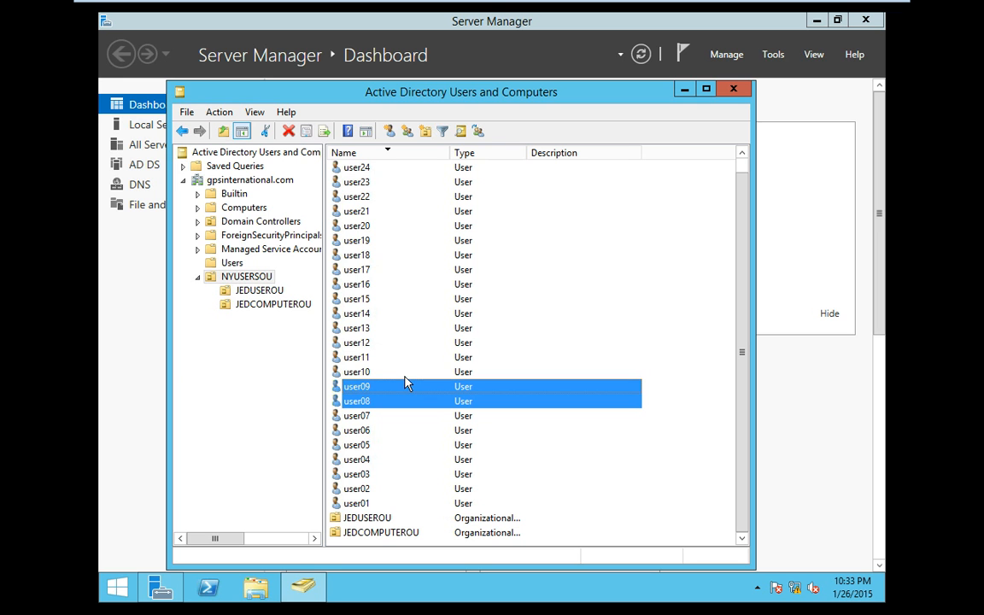
{"action": "left_click", "coordinate": [406, 377], "text": "ctrl"}
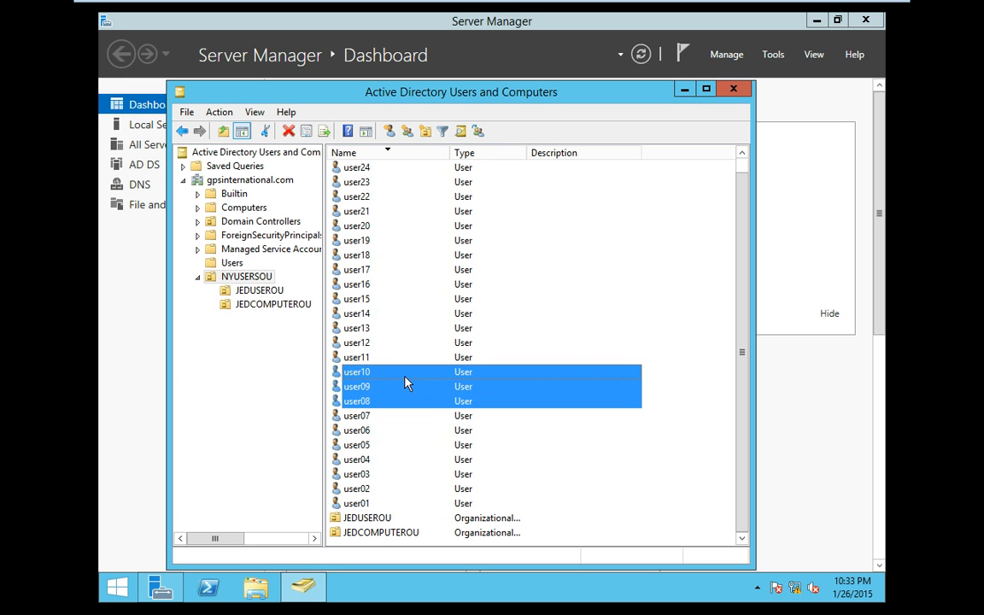
{"action": "right_click", "coordinate": [365, 394]}
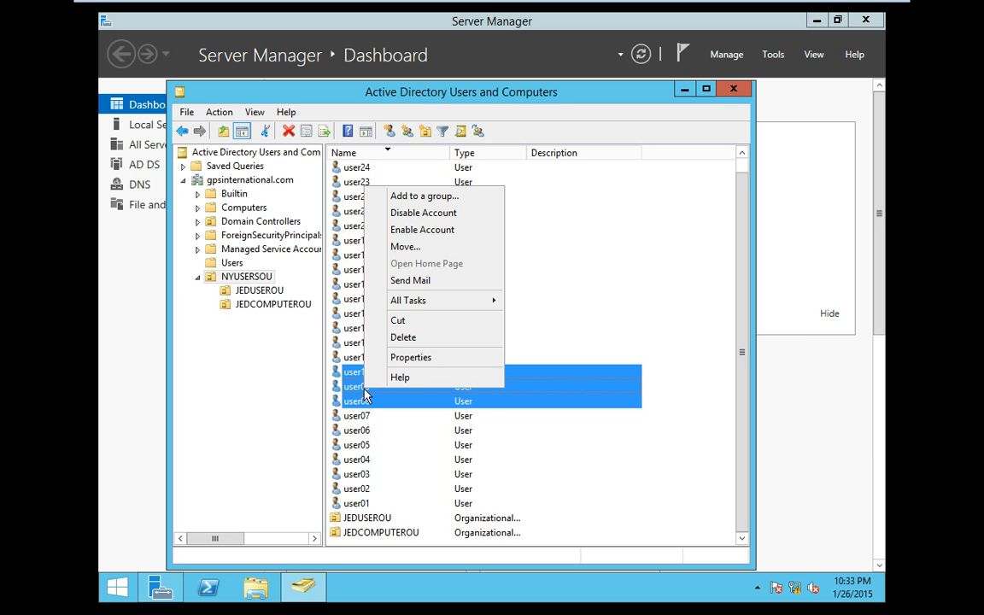
{"action": "left_click", "coordinate": [454, 198]}
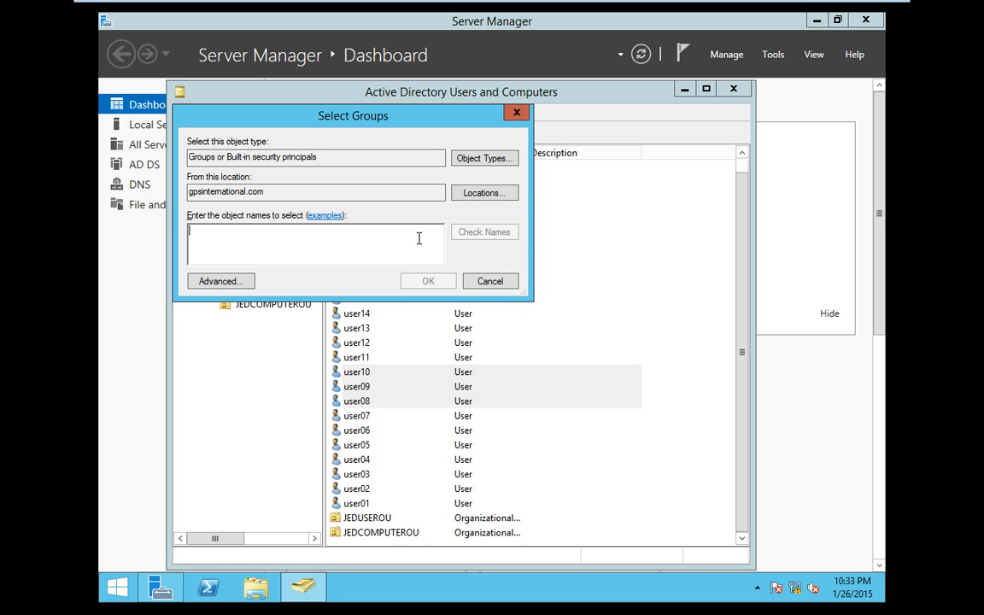
{"action": "type", "text": "sales"}
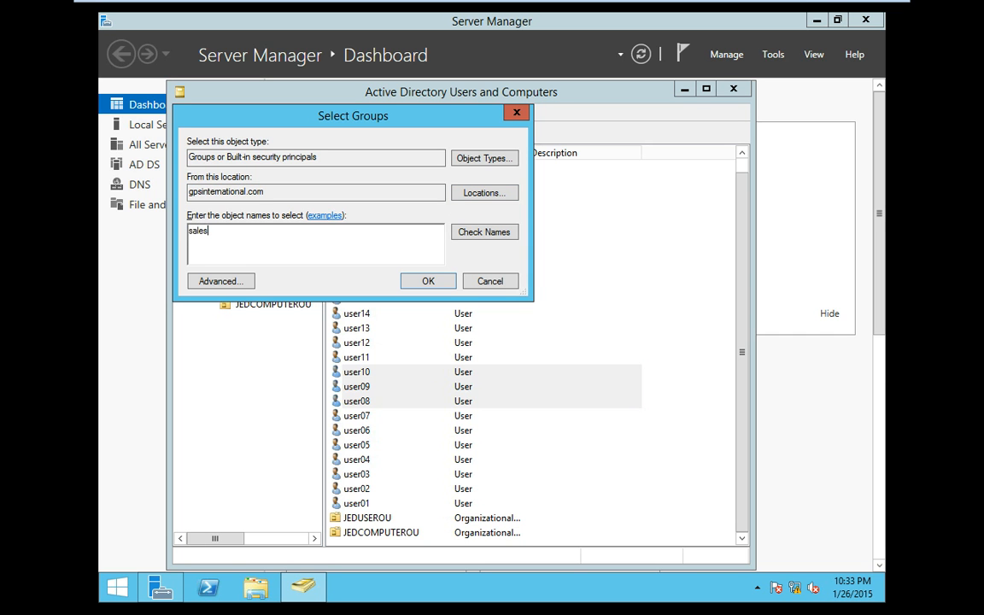
{"action": "left_click", "coordinate": [506, 236]}
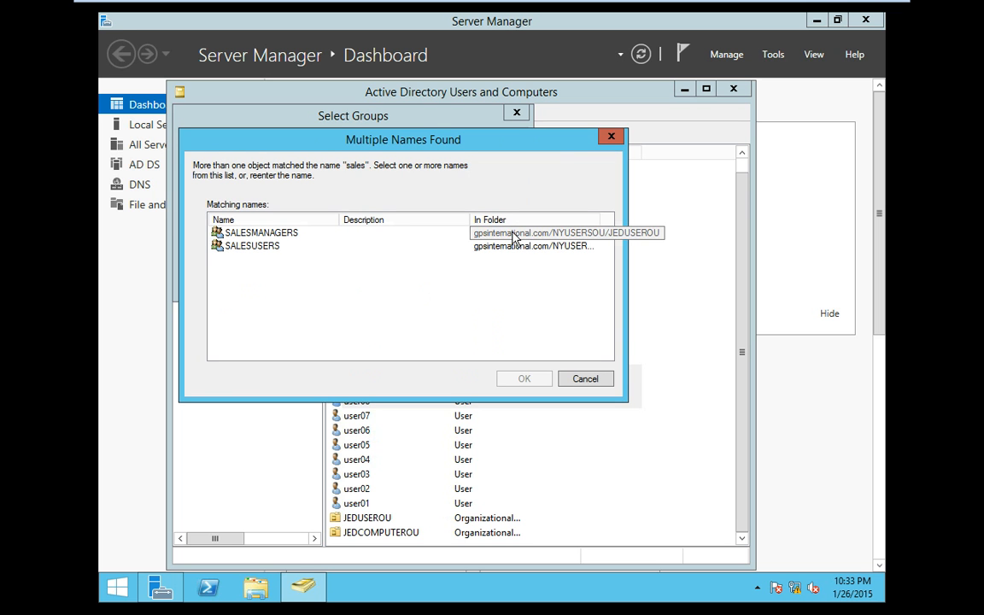
{"action": "left_click_drag", "start_coordinate": [456, 142], "coordinate": [476, 103]}
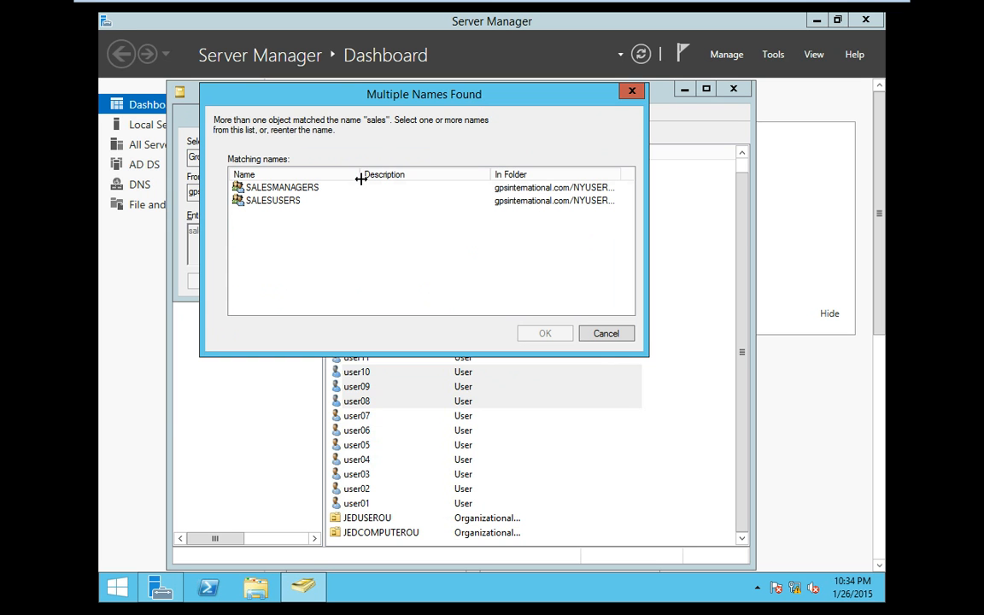
{"action": "left_click", "coordinate": [331, 189]}
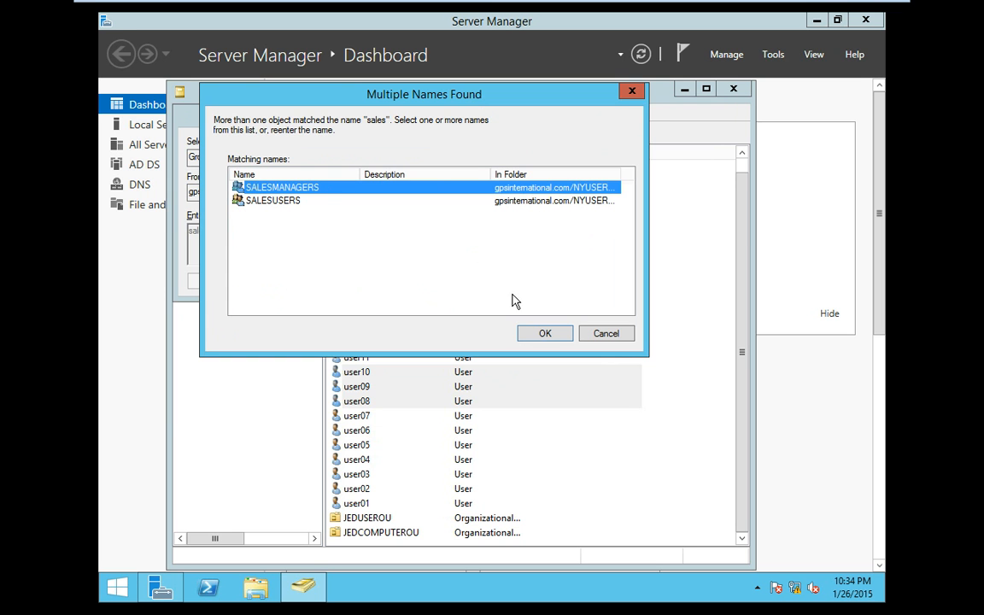
{"action": "left_click", "coordinate": [541, 334]}
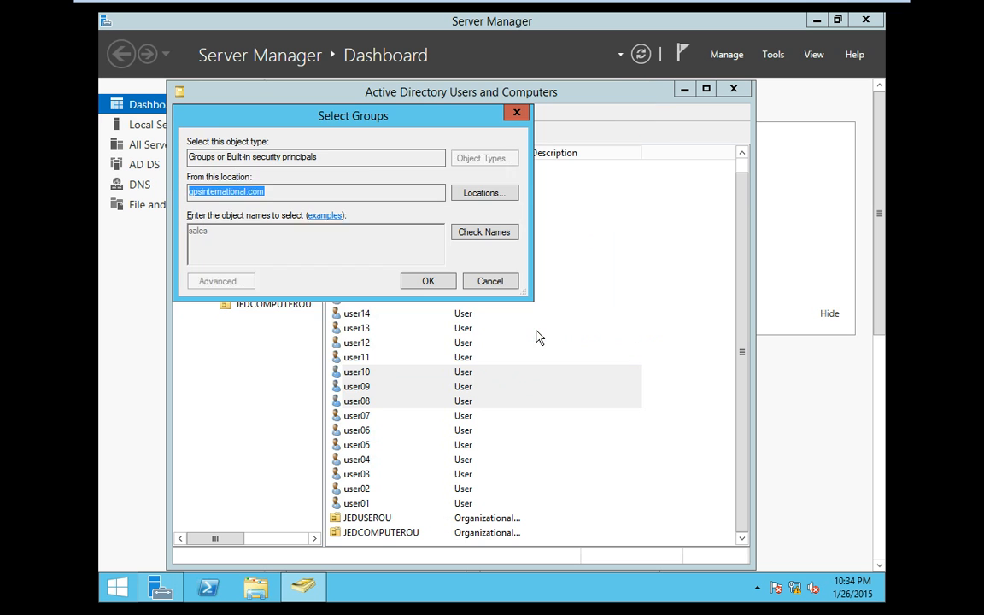
{"action": "left_click", "coordinate": [430, 282]}
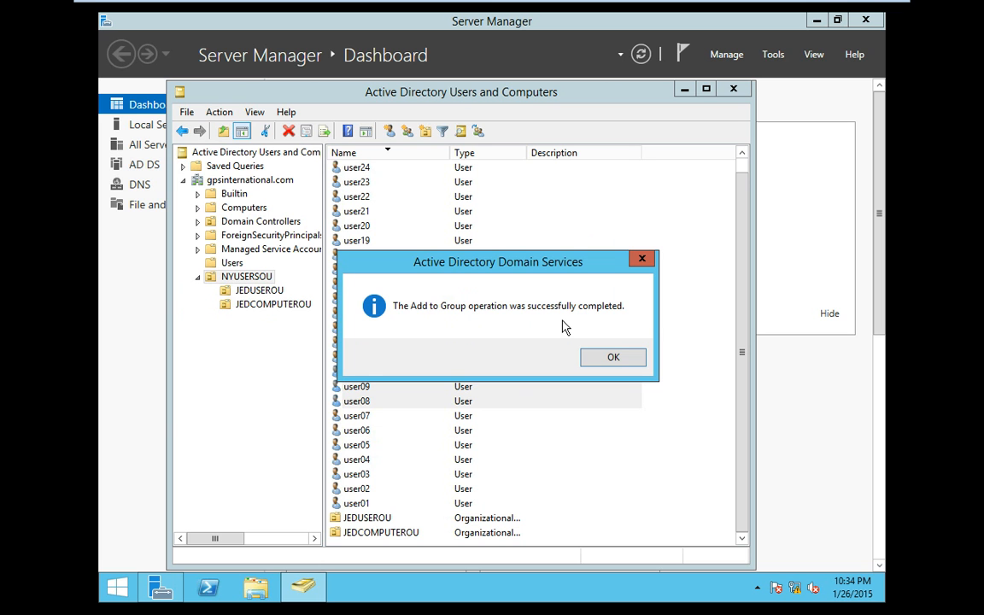
{"action": "left_click", "coordinate": [608, 358]}
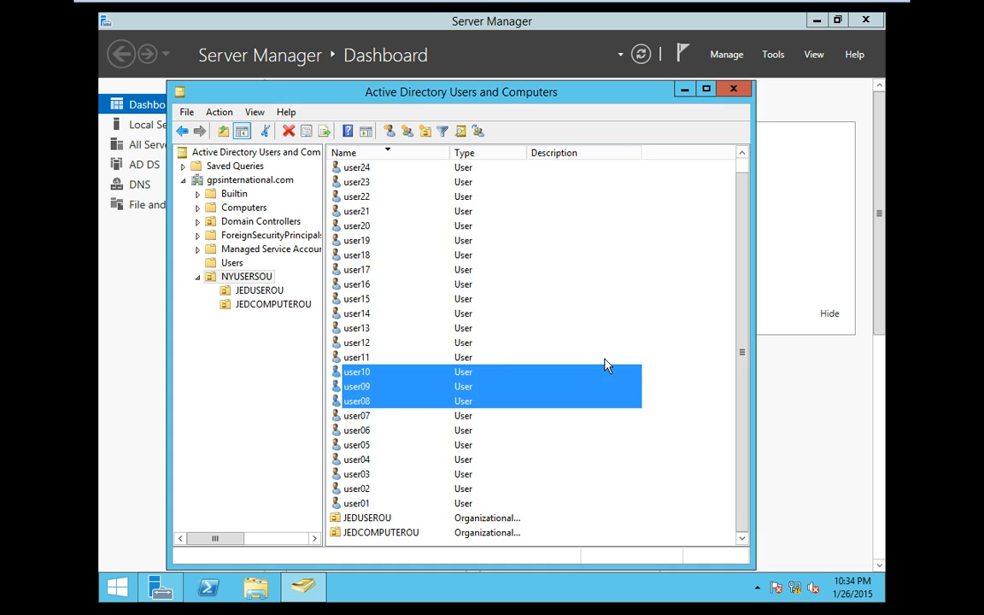
Add the accounts user11 through user17 together to the OPSUSERS group, looking it up by the name "ops"
{"action": "left_click", "coordinate": [419, 389]}
{"action": "left_click", "coordinate": [420, 373]}
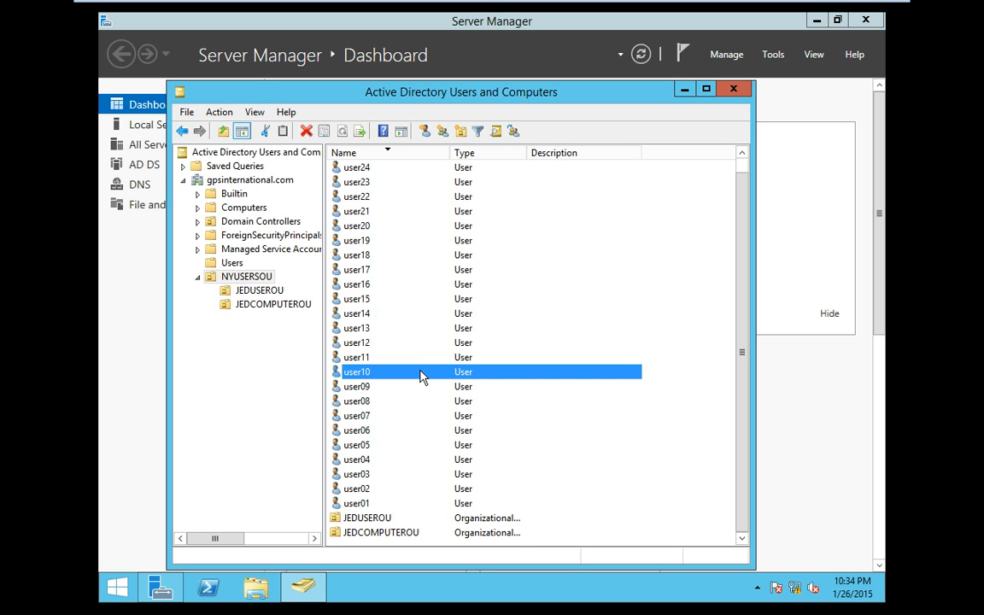
{"action": "left_click", "coordinate": [418, 359]}
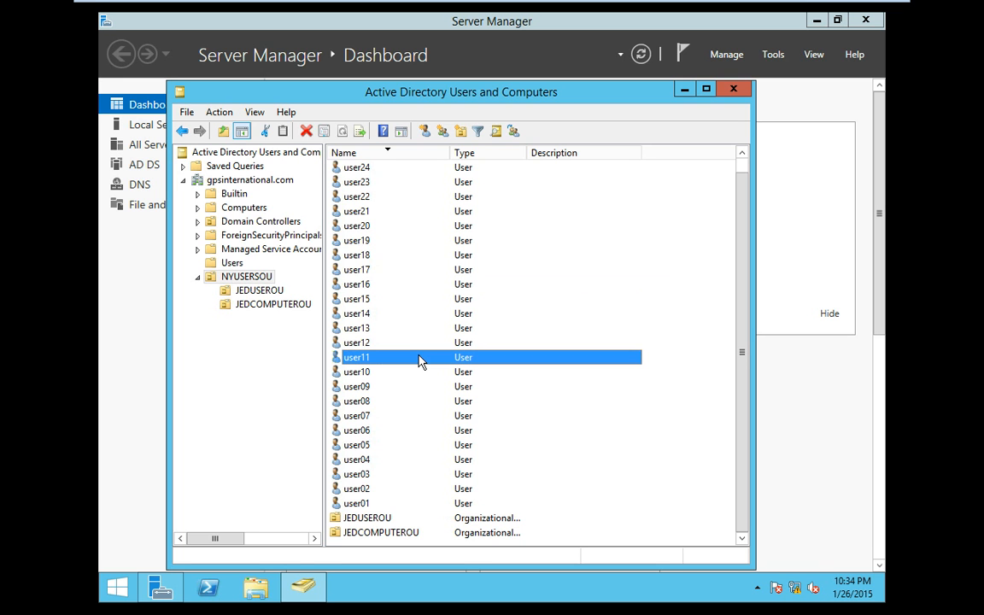
{"action": "key", "text": "shift+Up"}
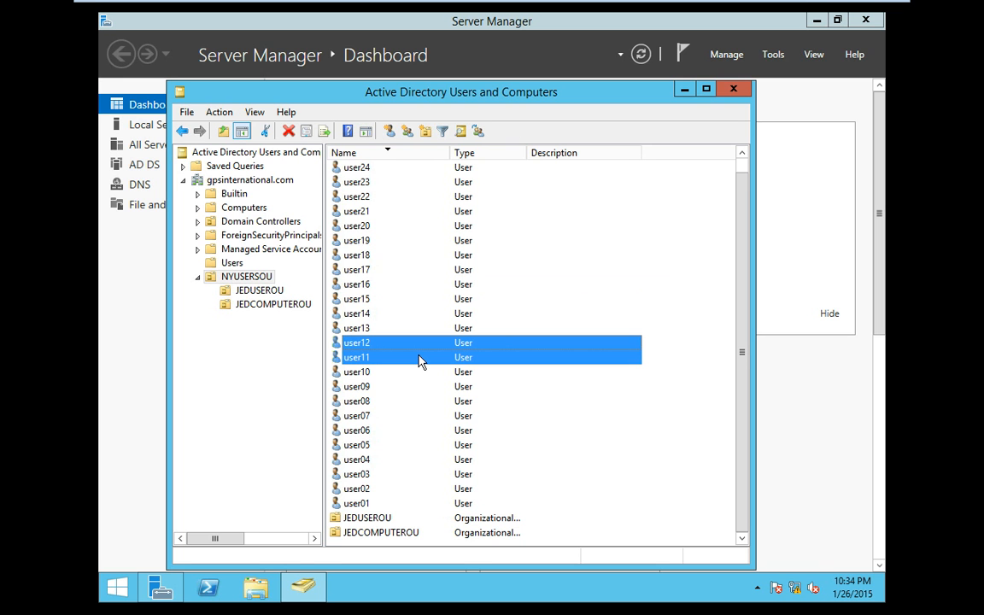
{"action": "key", "text": "shift+Up"}
{"action": "key", "text": "shift+Up"}
{"action": "key", "text": "shift+Up"}
{"action": "key", "text": "shift+Up"}
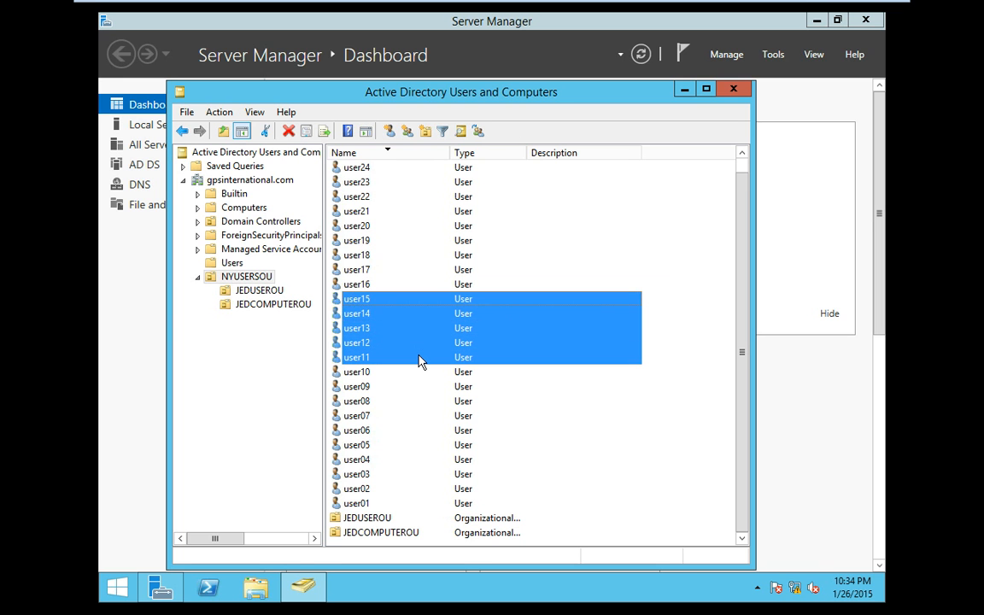
{"action": "key", "text": "shift+Up"}
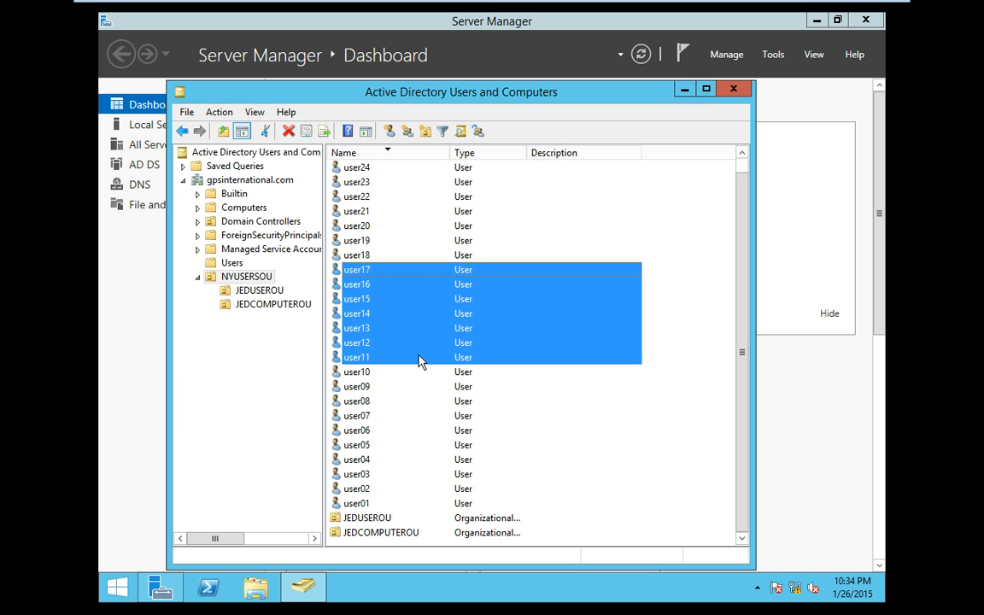
{"action": "right_click", "coordinate": [366, 311]}
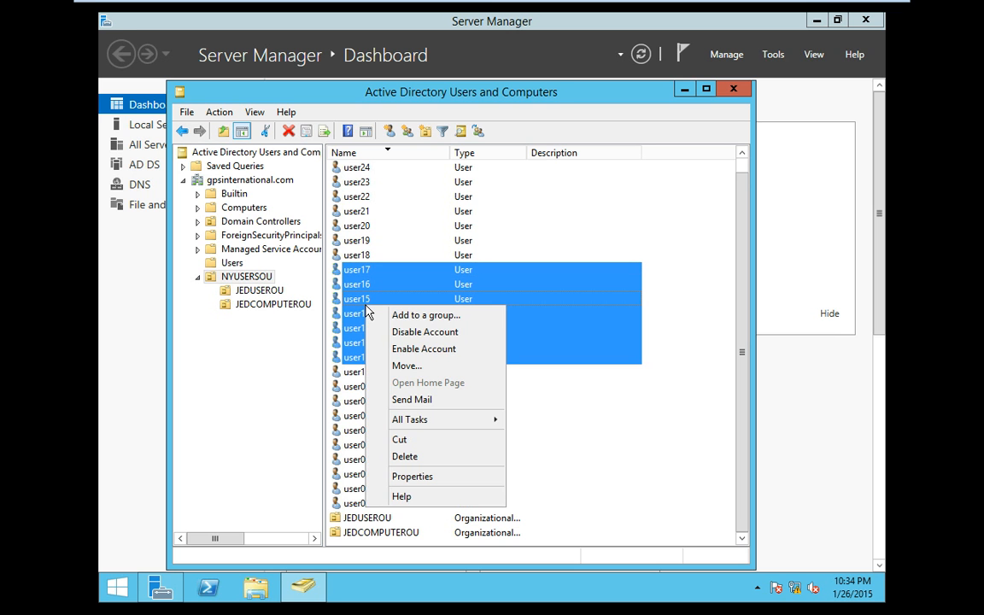
{"action": "left_click", "coordinate": [441, 320]}
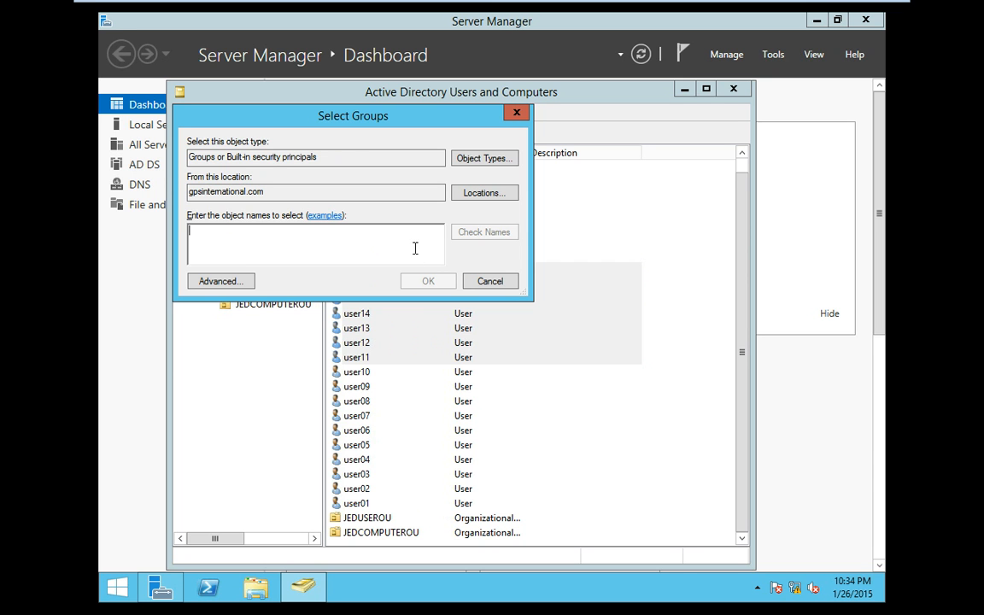
{"action": "type", "text": "ops"}
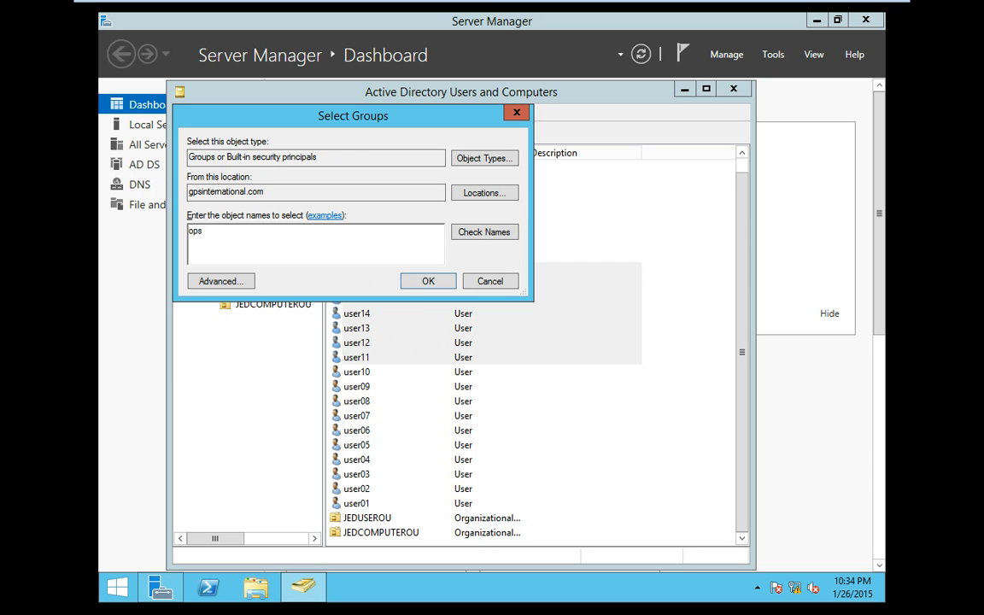
{"action": "left_click", "coordinate": [502, 233]}
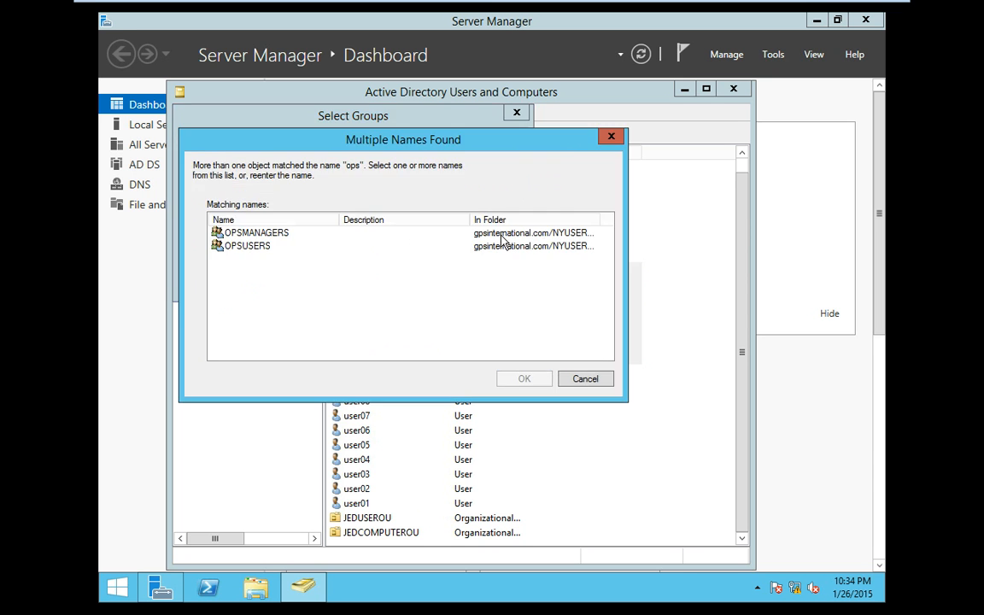
{"action": "left_click", "coordinate": [269, 247]}
{"action": "left_click", "coordinate": [506, 380]}
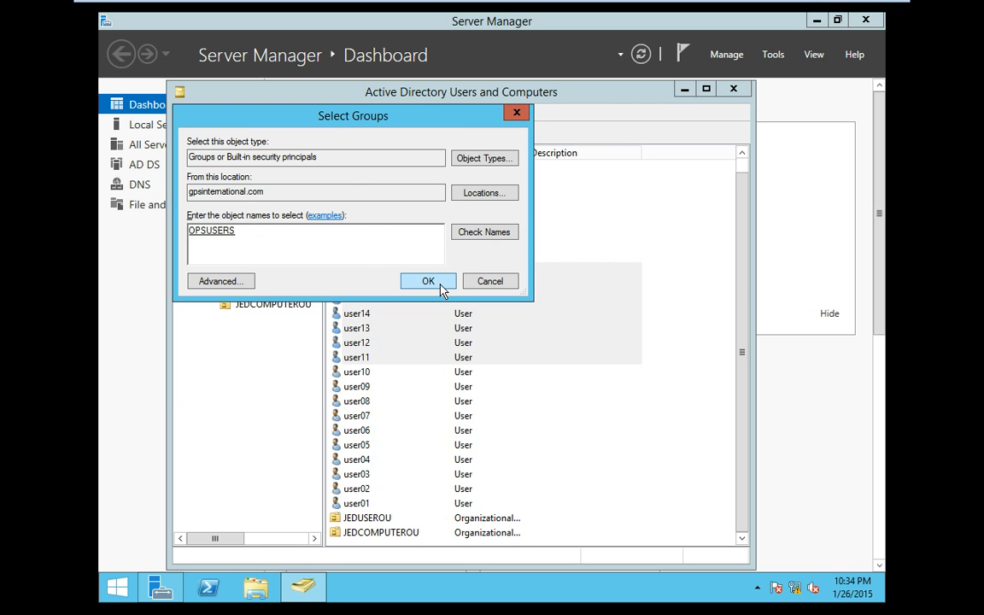
{"action": "left_click", "coordinate": [429, 282]}
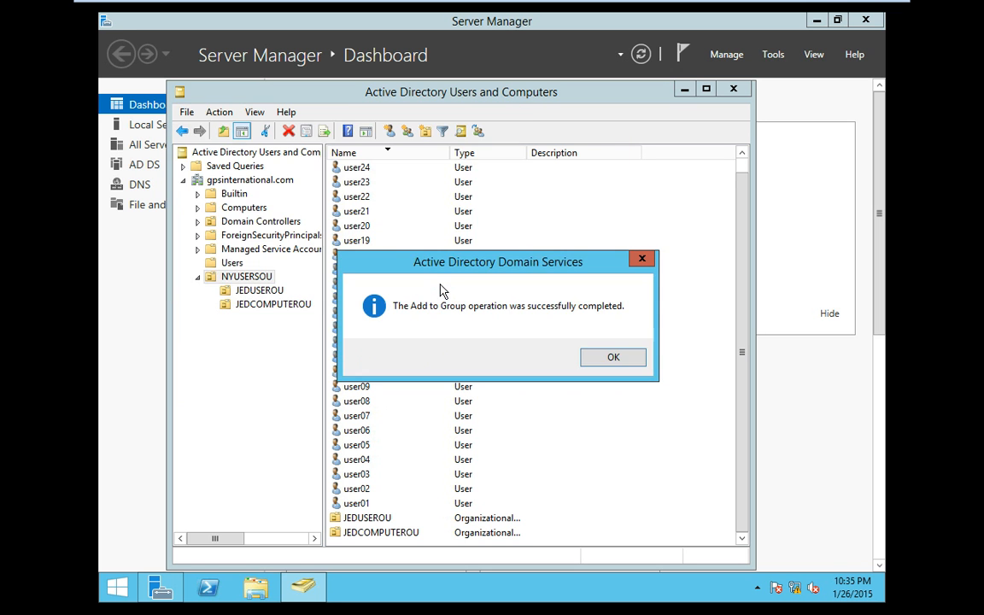
{"action": "left_click", "coordinate": [599, 365]}
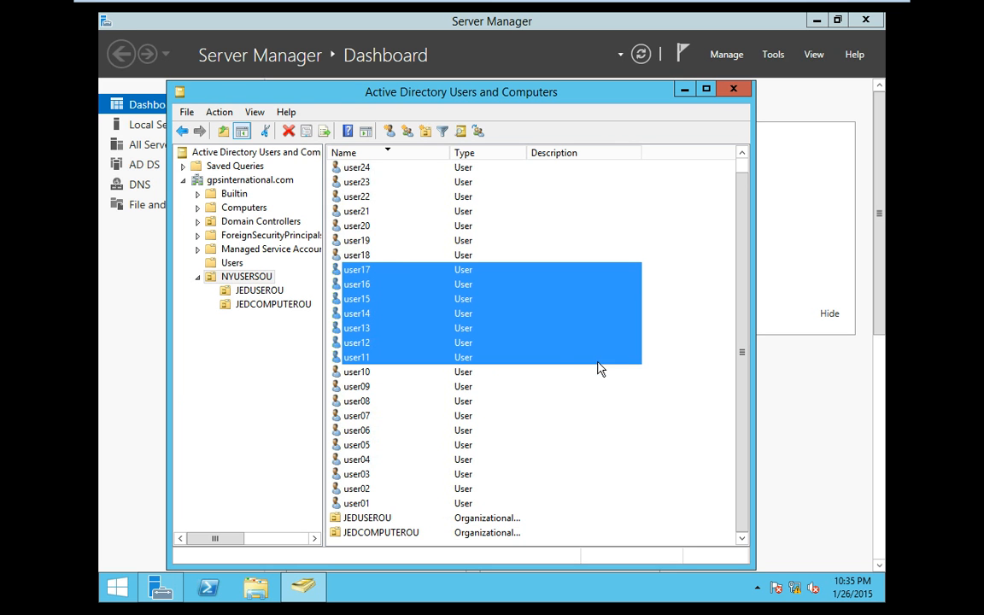
Add the accounts user18 through user20 together to the OPSMANAGERS group, looking it up by the name "ops"
{"action": "left_click", "coordinate": [381, 257]}
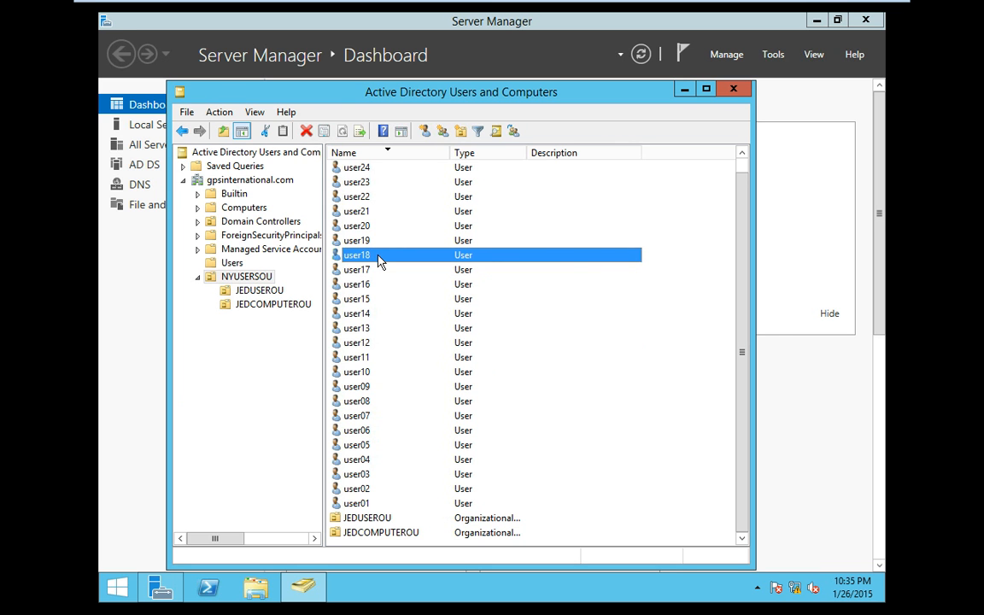
{"action": "key", "text": "shift+Up"}
{"action": "key", "text": "shift+Up"}
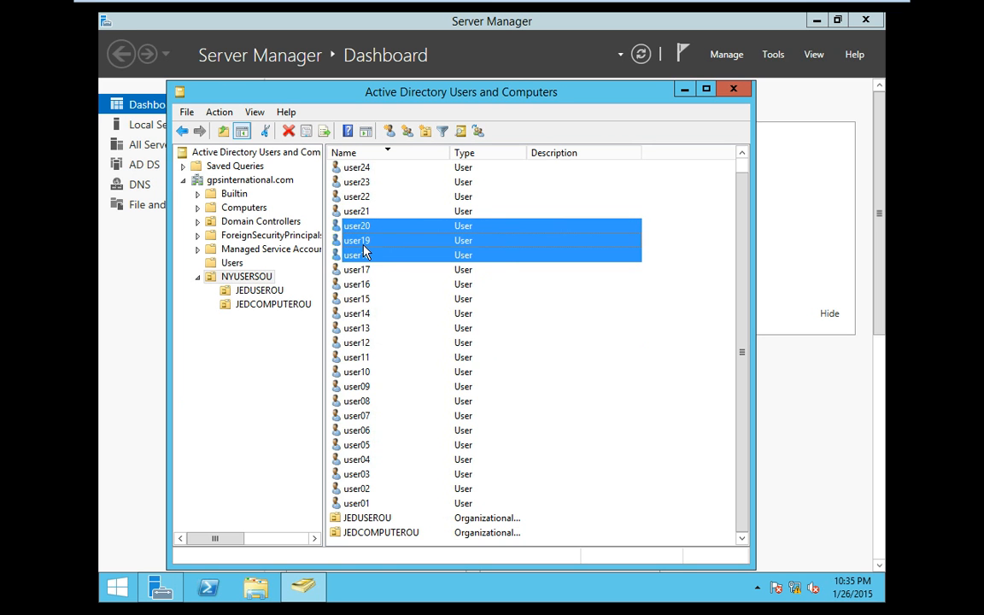
{"action": "right_click", "coordinate": [327, 249]}
{"action": "left_click", "coordinate": [358, 257]}
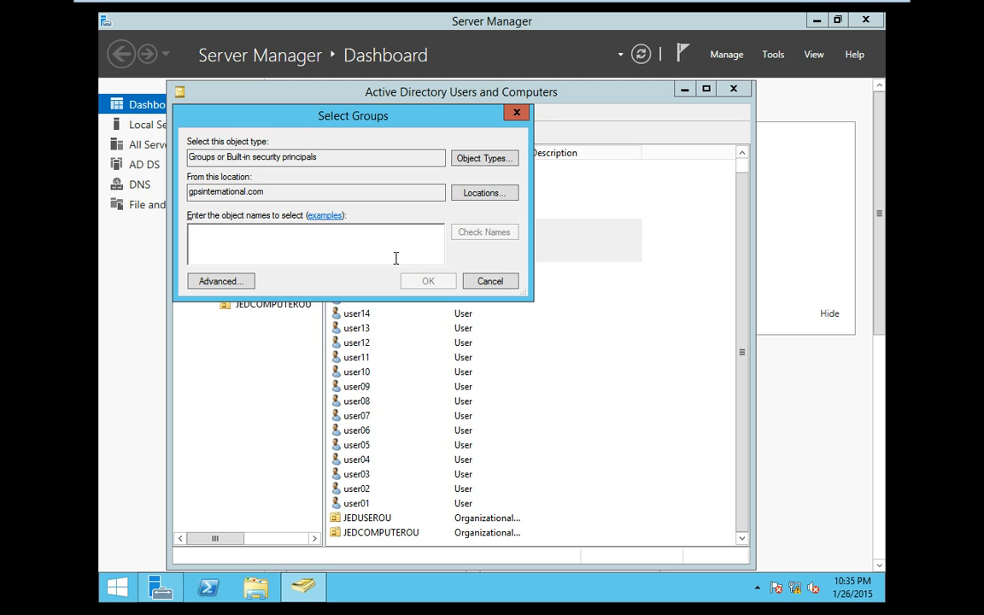
{"action": "type", "text": "op"}
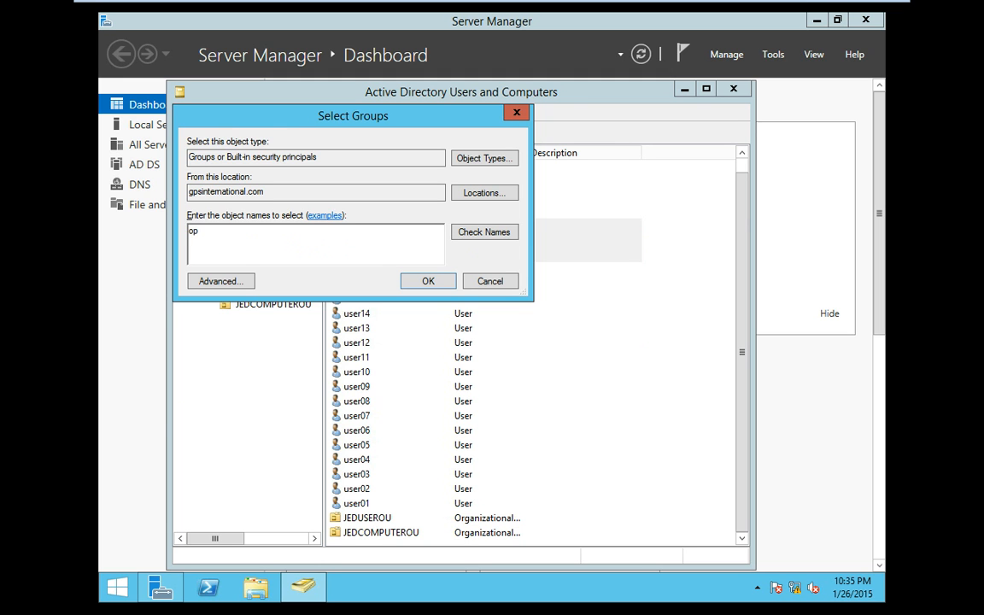
{"action": "type", "text": "s"}
{"action": "left_click", "coordinate": [463, 229]}
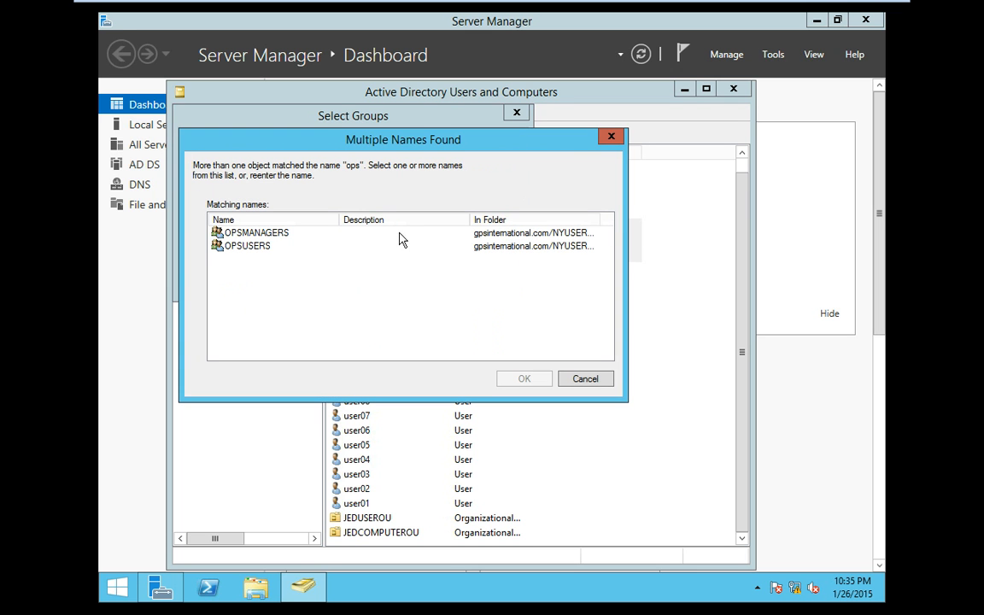
{"action": "left_click", "coordinate": [301, 234]}
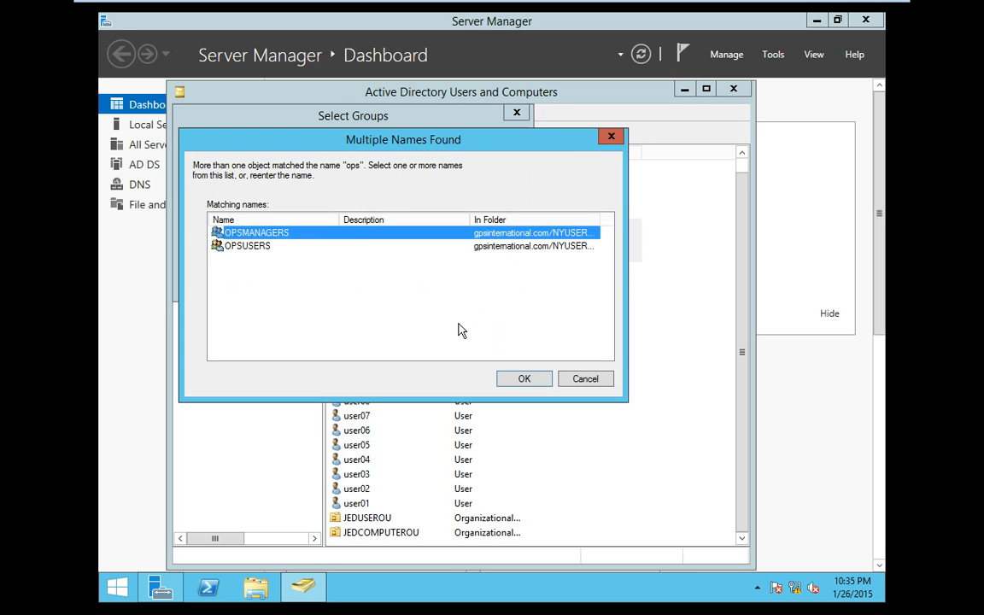
{"action": "left_click", "coordinate": [522, 382]}
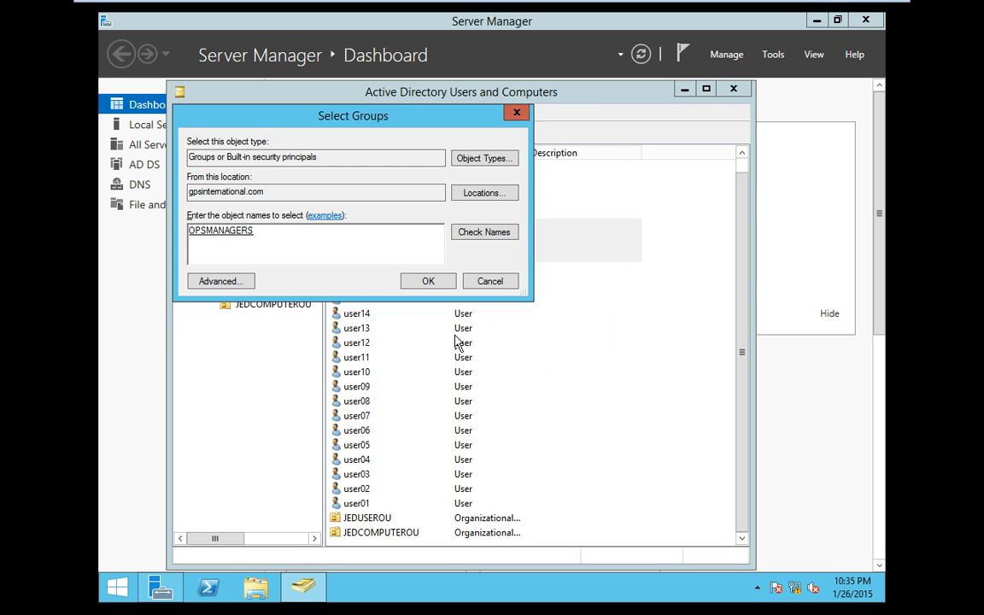
{"action": "left_click", "coordinate": [439, 283]}
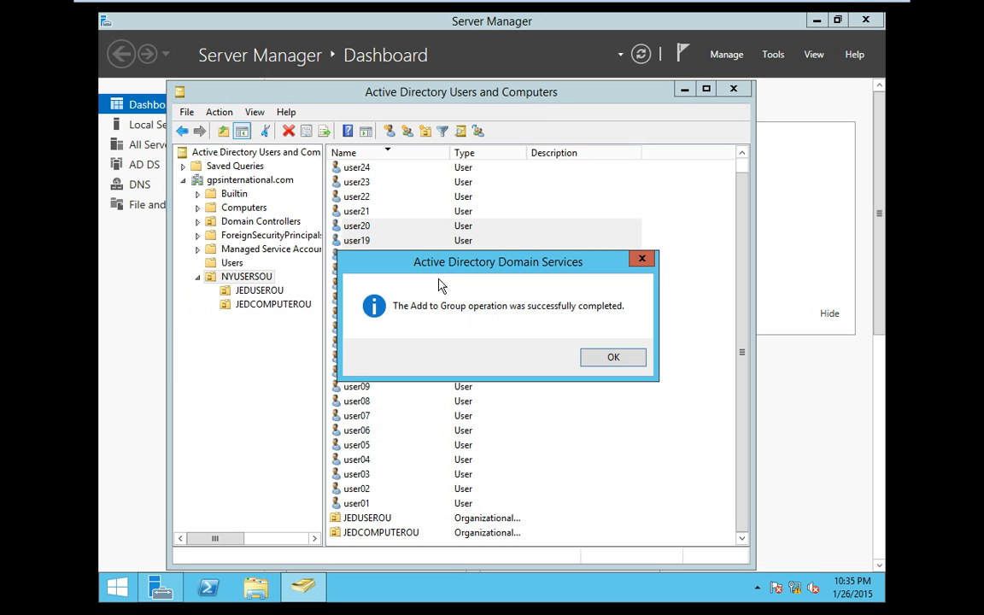
{"action": "left_click", "coordinate": [588, 366]}
Check the group memberships of user20 in the account's properties
{"action": "left_click", "coordinate": [524, 285]}
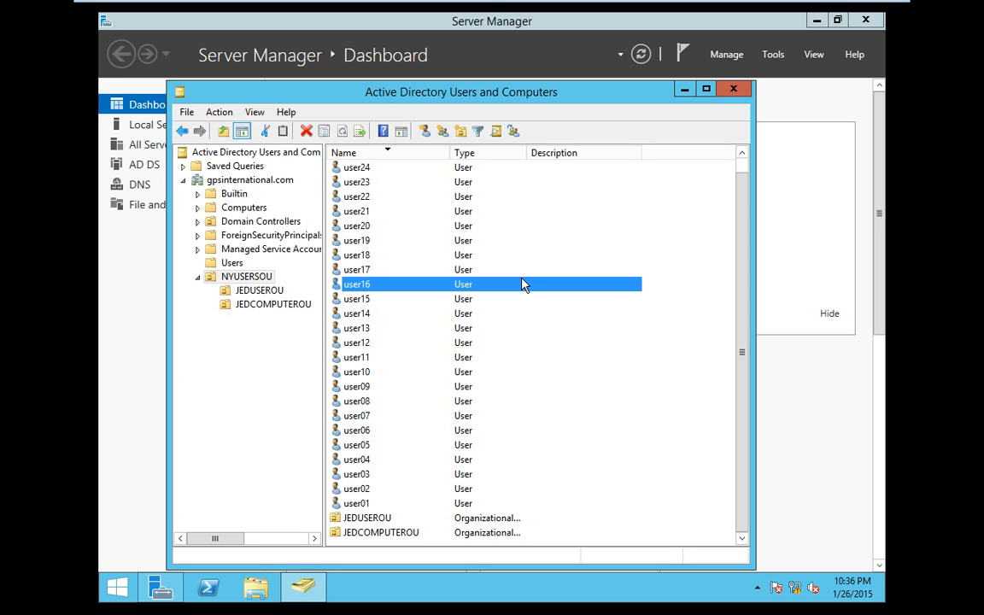
{"action": "left_click", "coordinate": [367, 168]}
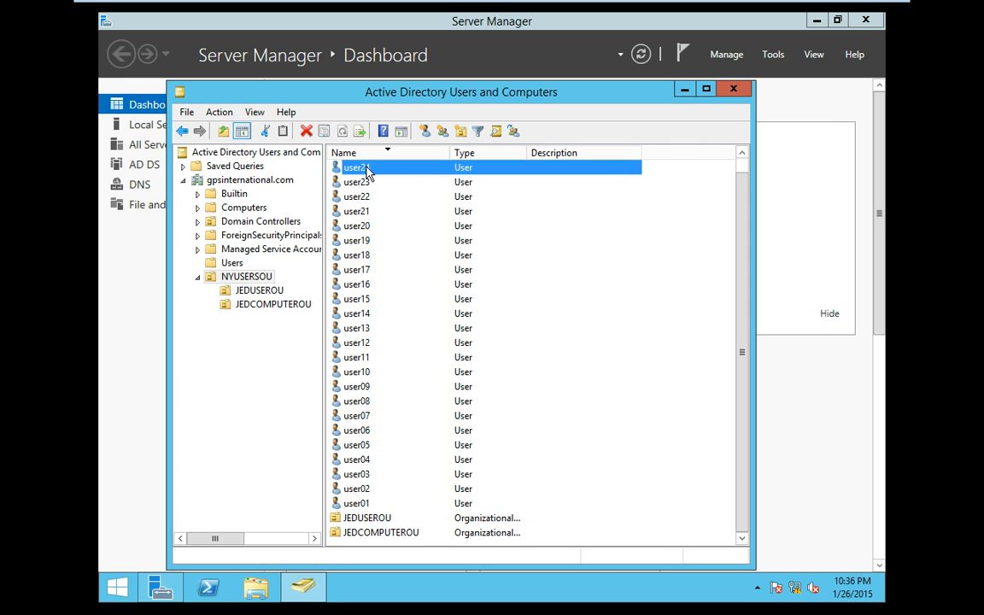
{"action": "double_click", "coordinate": [362, 227]}
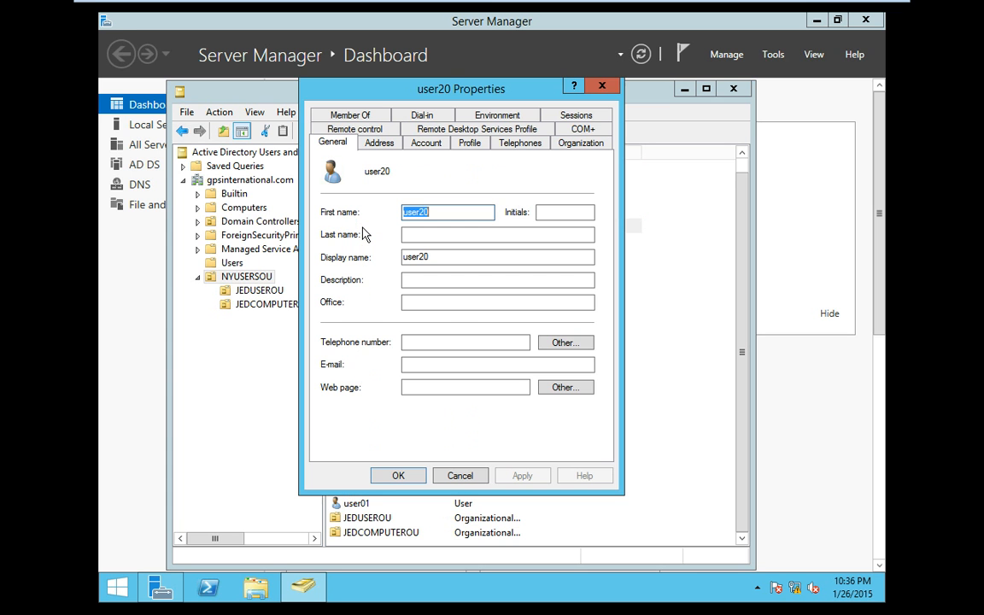
{"action": "left_click", "coordinate": [367, 117]}
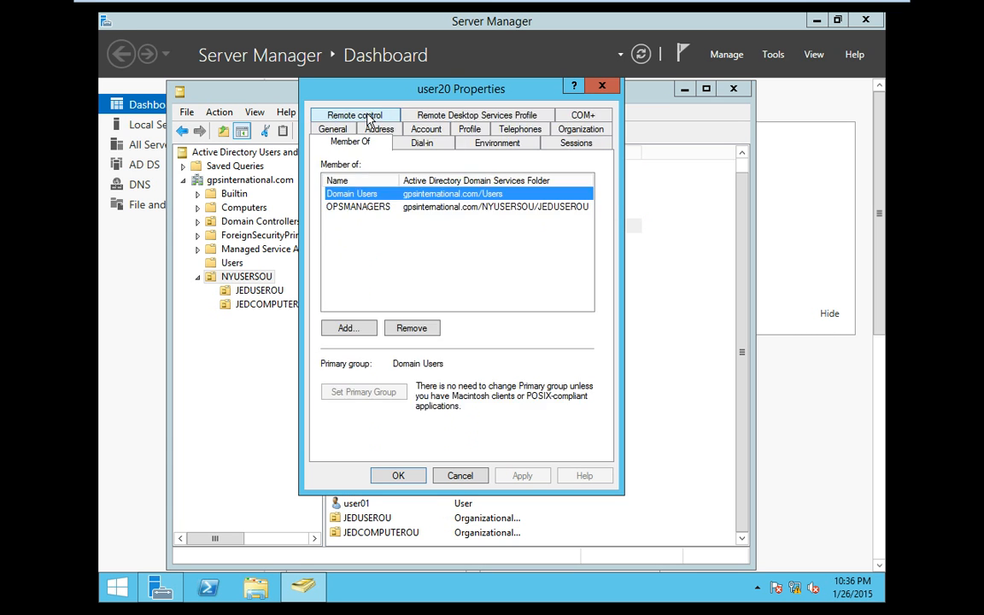
Inspect the OPSMANAGERS entry among user20's group memberships and close the account's properties
{"action": "left_click", "coordinate": [359, 208]}
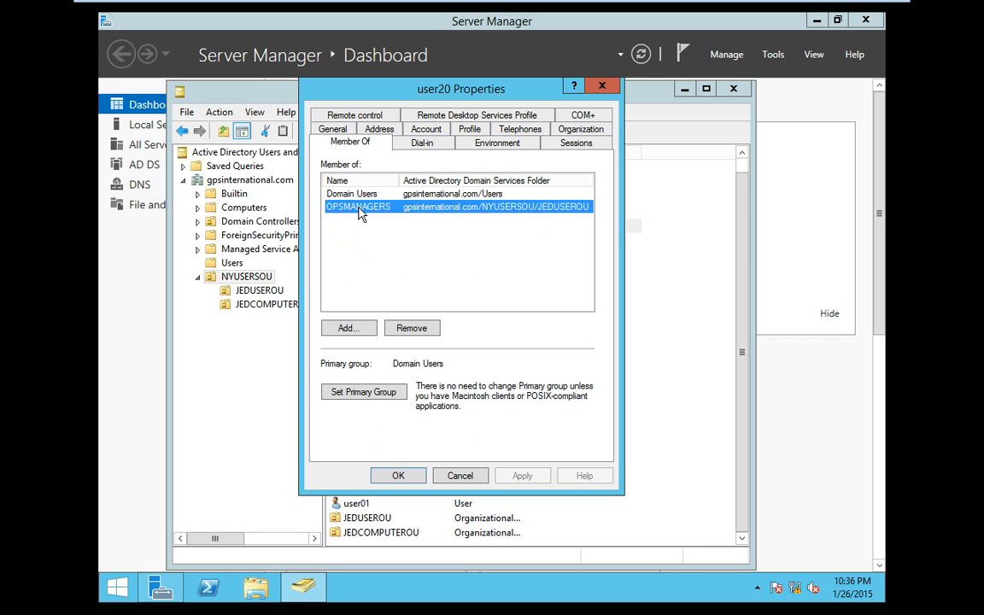
{"action": "left_click", "coordinate": [398, 475]}
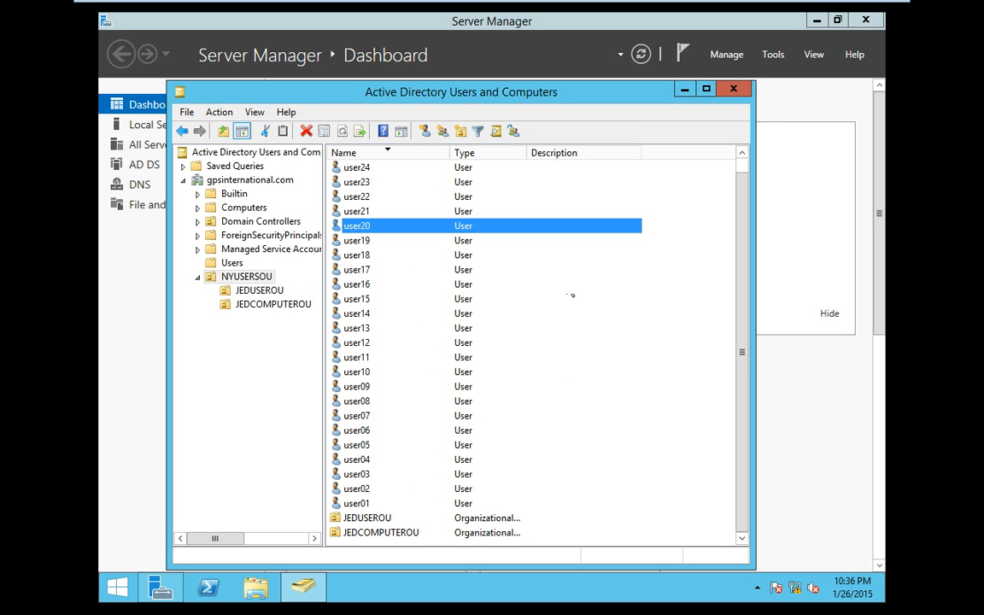
Switch to the PowerPoint presentation and view slide 85, which lists the folders to create in DC01
{"action": "mouse_move", "coordinate": [730, 12]}
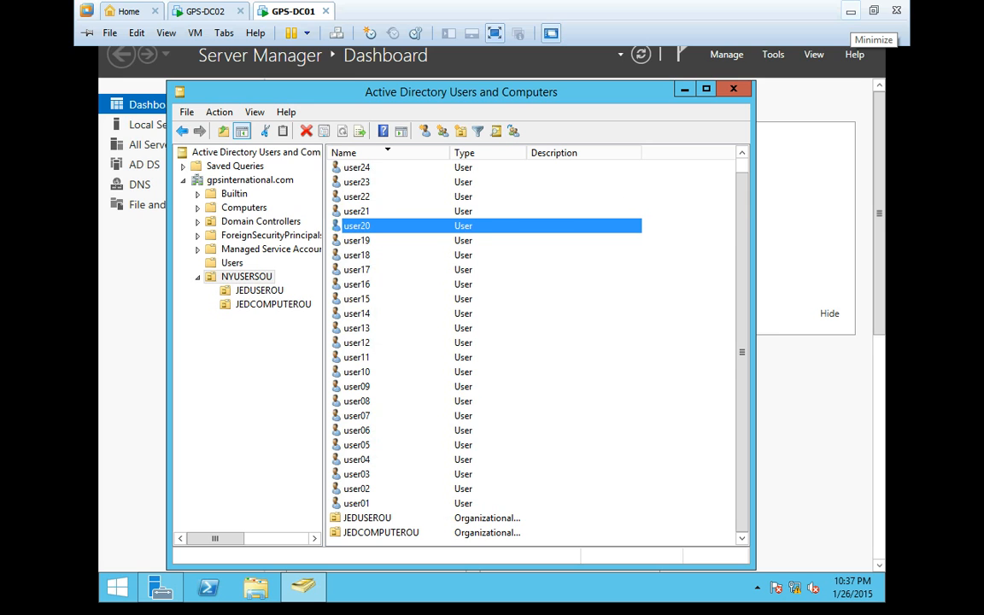
{"action": "left_click", "coordinate": [850, 11]}
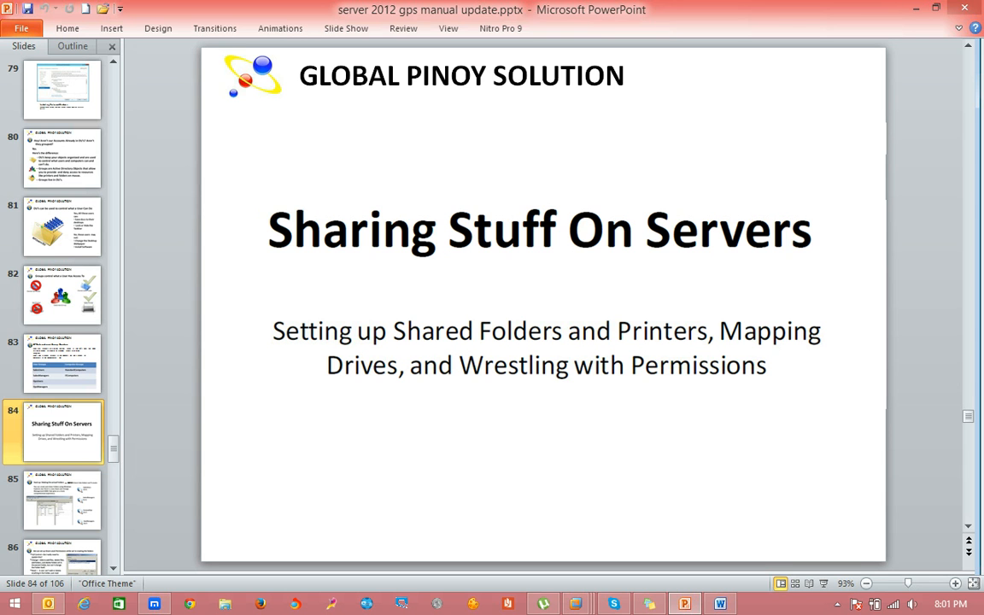
{"action": "key", "text": "Down"}
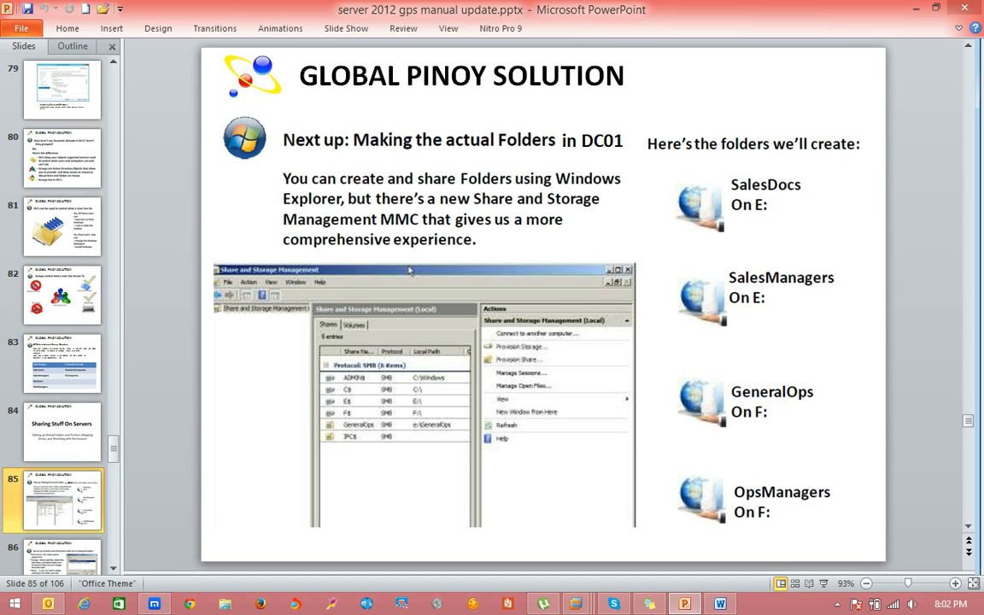
{"action": "left_click", "coordinate": [409, 271]}
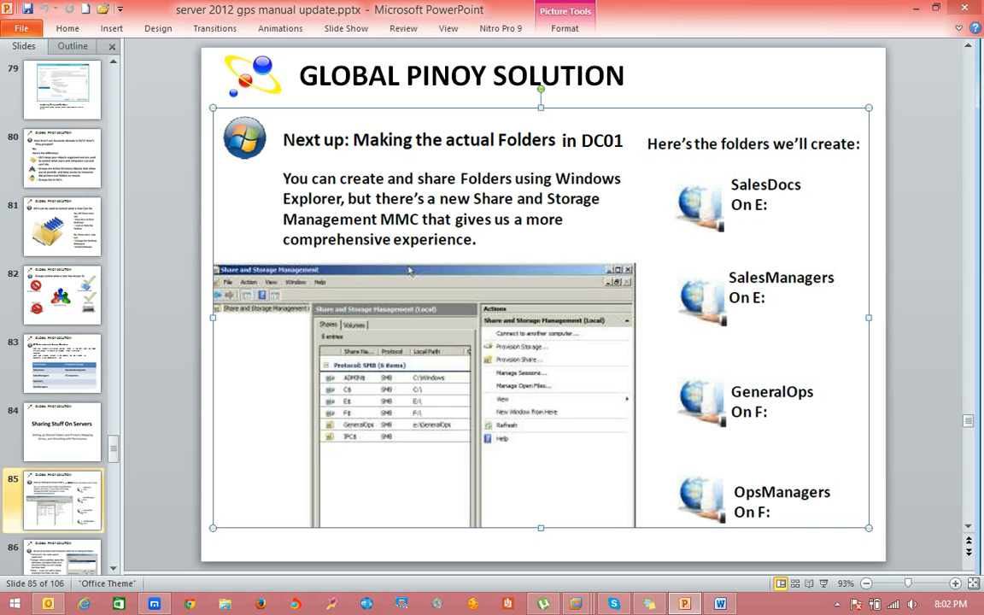
Return to the GPS-DC01 virtual machine and minimize Active Directory Users and Computers and Server Manager
{"action": "mouse_move", "coordinate": [576, 603]}
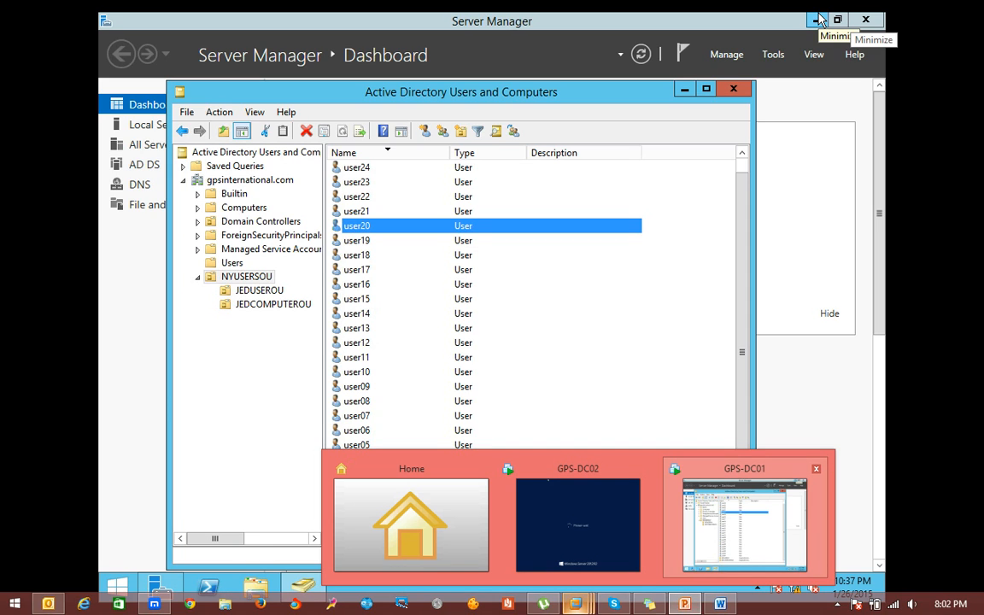
{"action": "left_click", "coordinate": [743, 521]}
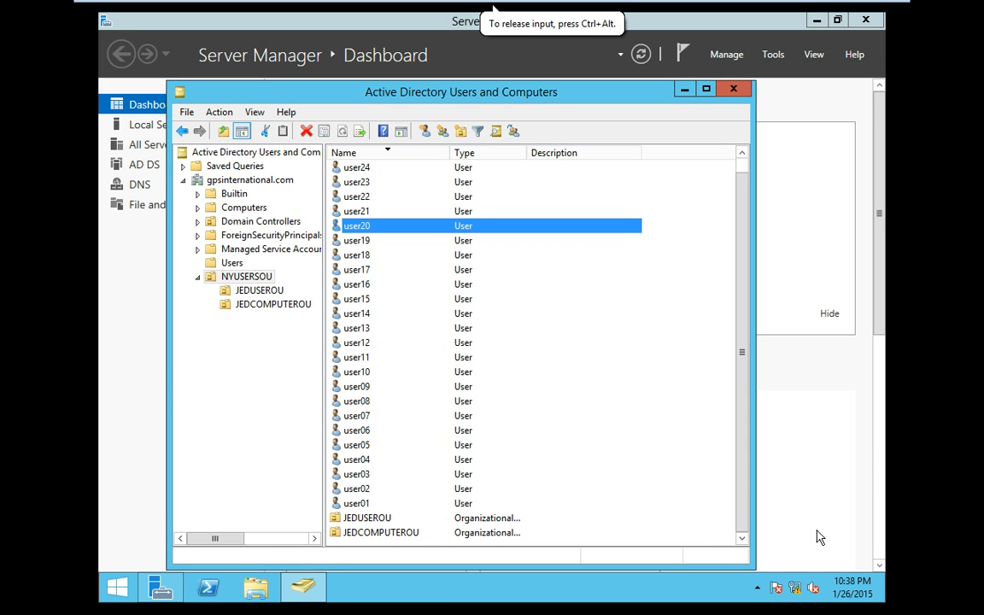
{"action": "left_click", "coordinate": [684, 89]}
{"action": "left_click", "coordinate": [815, 21]}
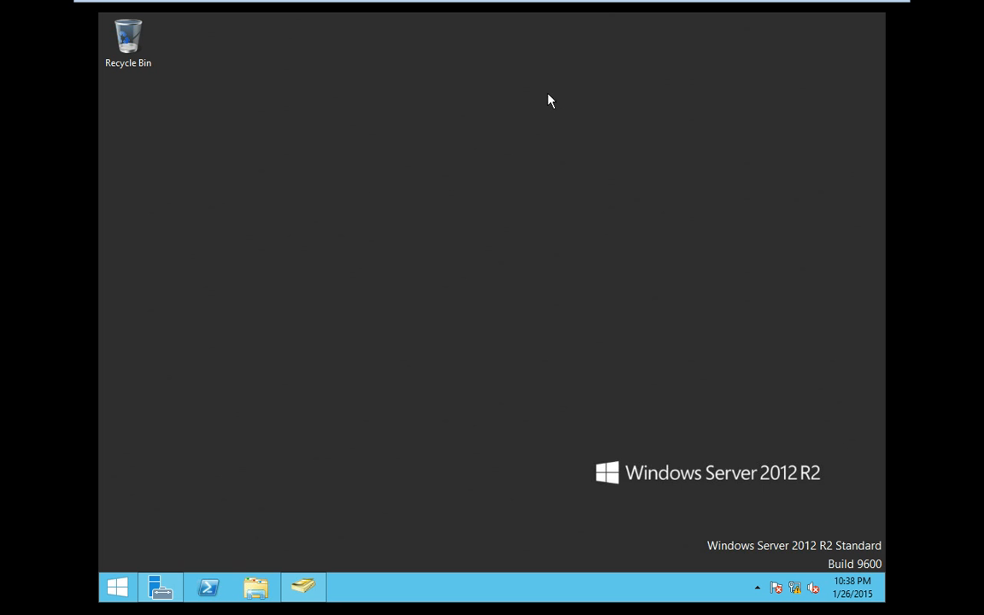
Recheck the required folder names on the PowerPoint slide and return to the GPS-DC01 virtual machine
{"action": "mouse_move", "coordinate": [712, 17]}
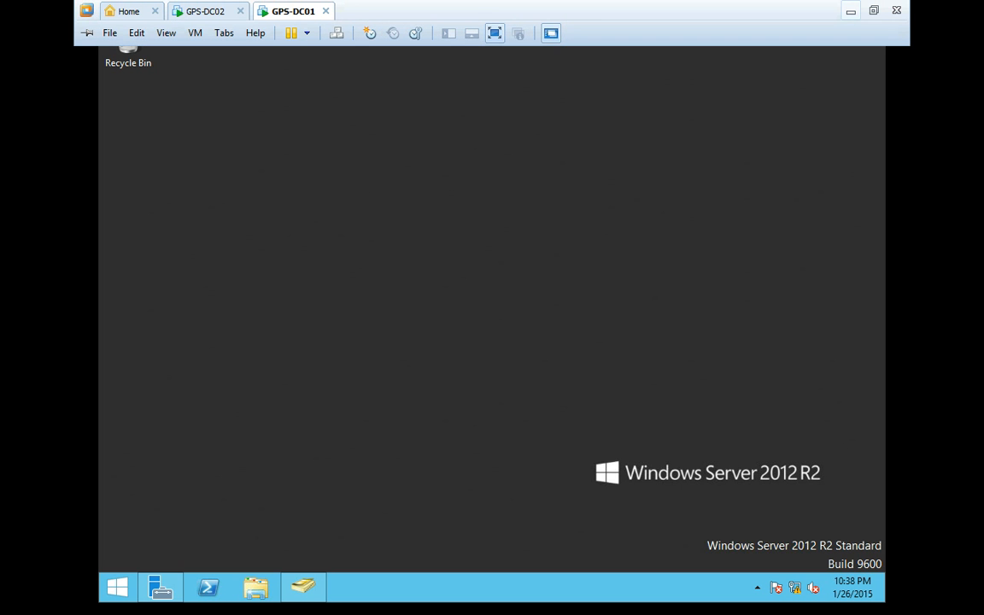
{"action": "left_click", "coordinate": [850, 10]}
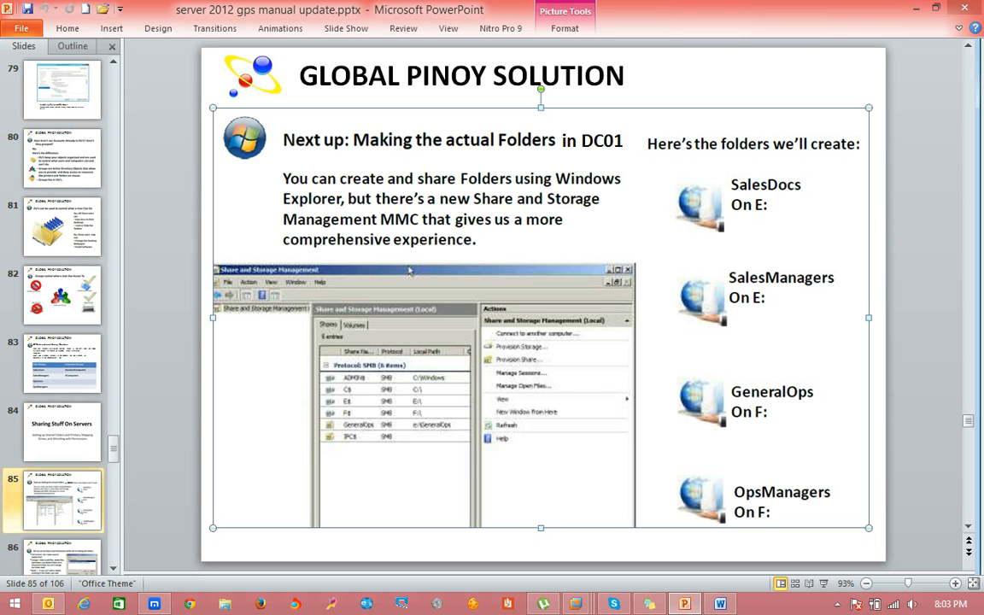
{"action": "mouse_move", "coordinate": [576, 604]}
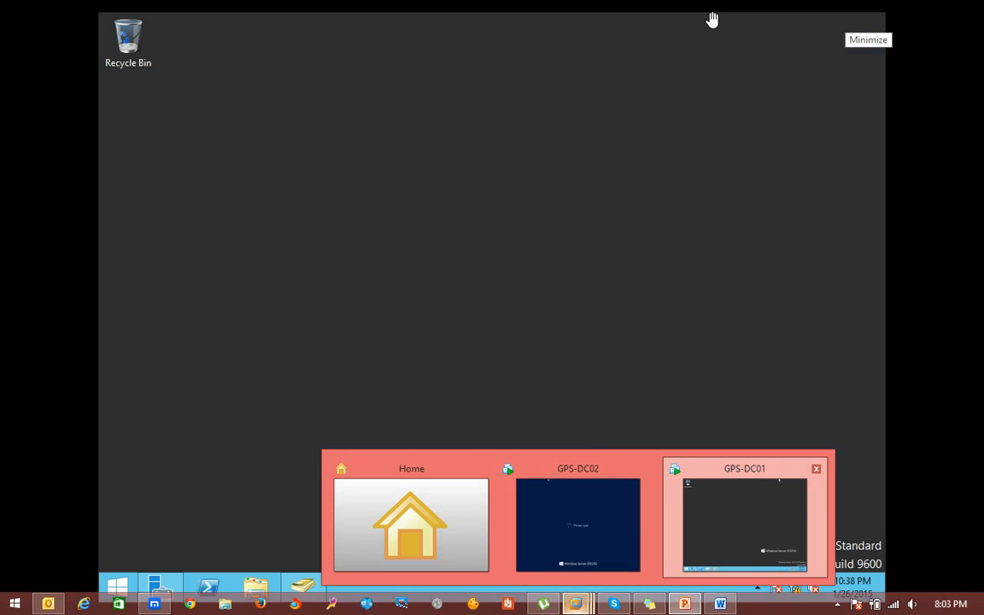
{"action": "left_click", "coordinate": [744, 521]}
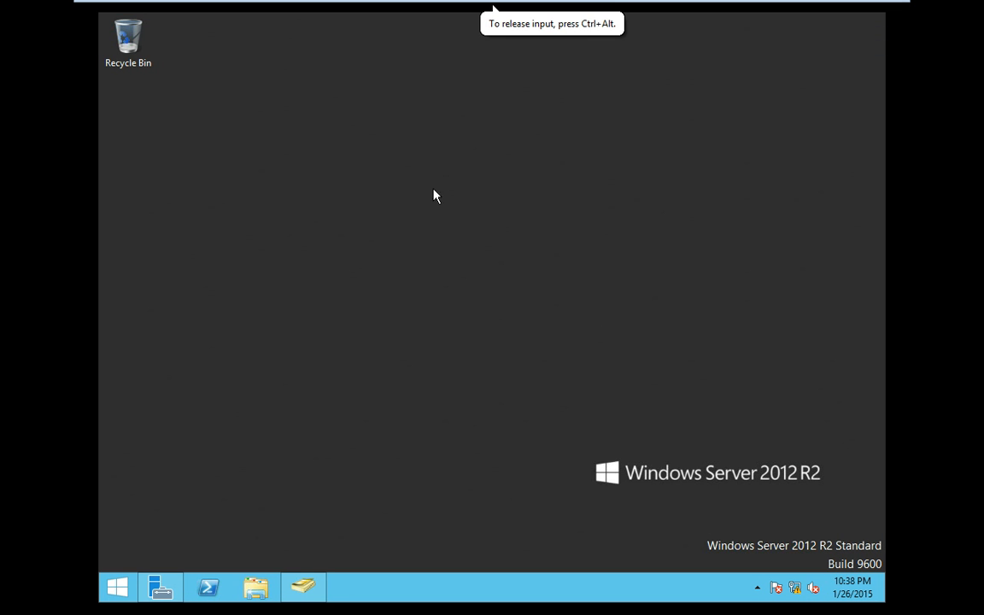
Create a new folder named salesdoc on the server's desktop
{"action": "right_click", "coordinate": [290, 167]}
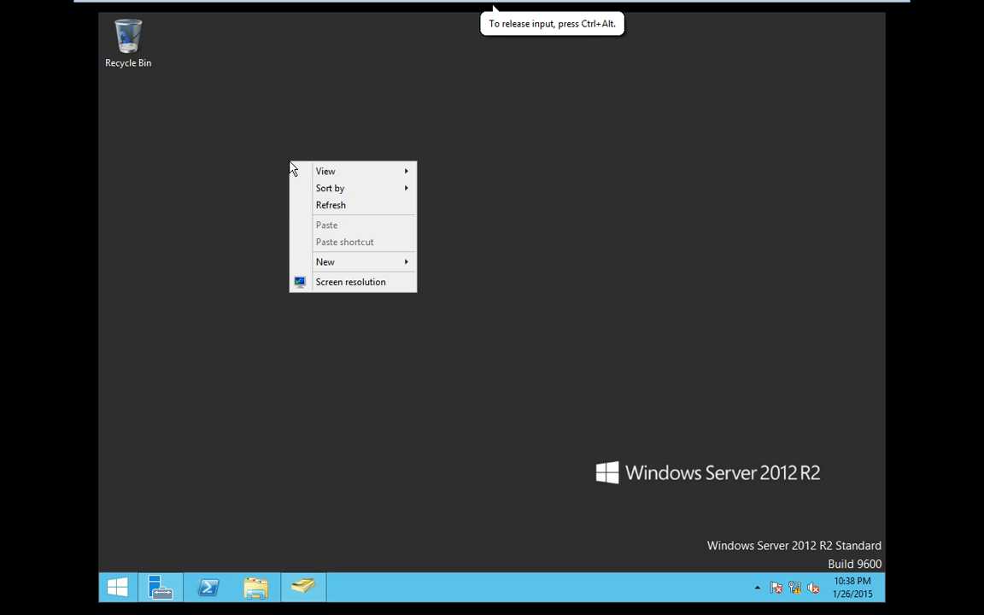
{"action": "mouse_move", "coordinate": [384, 267]}
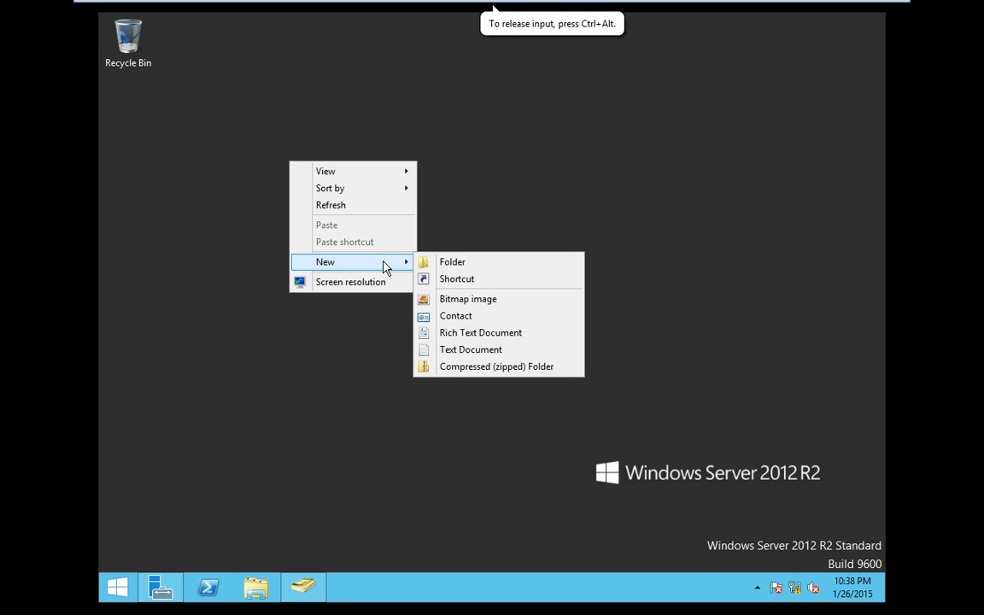
{"action": "left_click", "coordinate": [438, 266]}
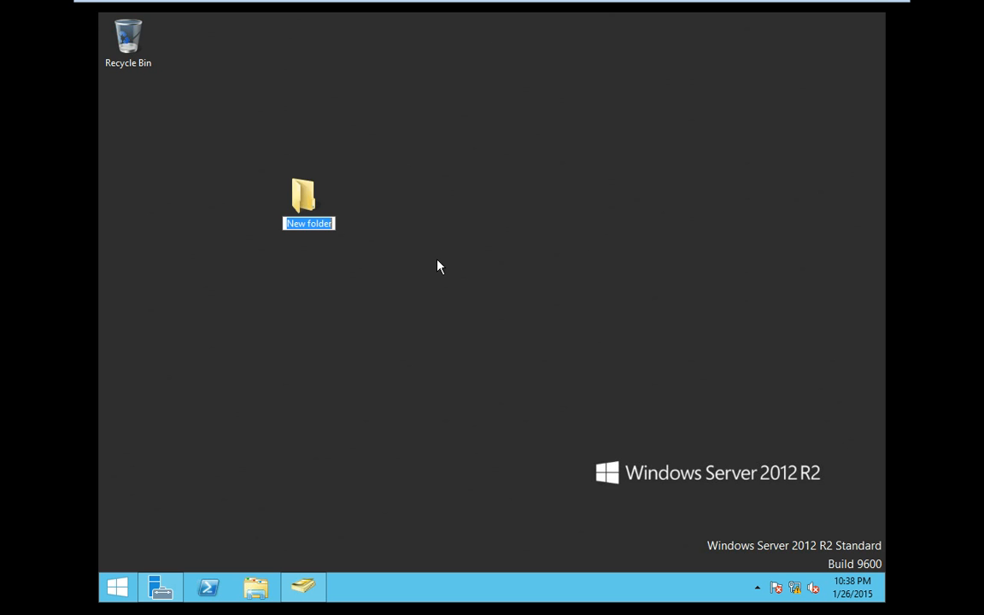
{"action": "type", "text": "sales"}
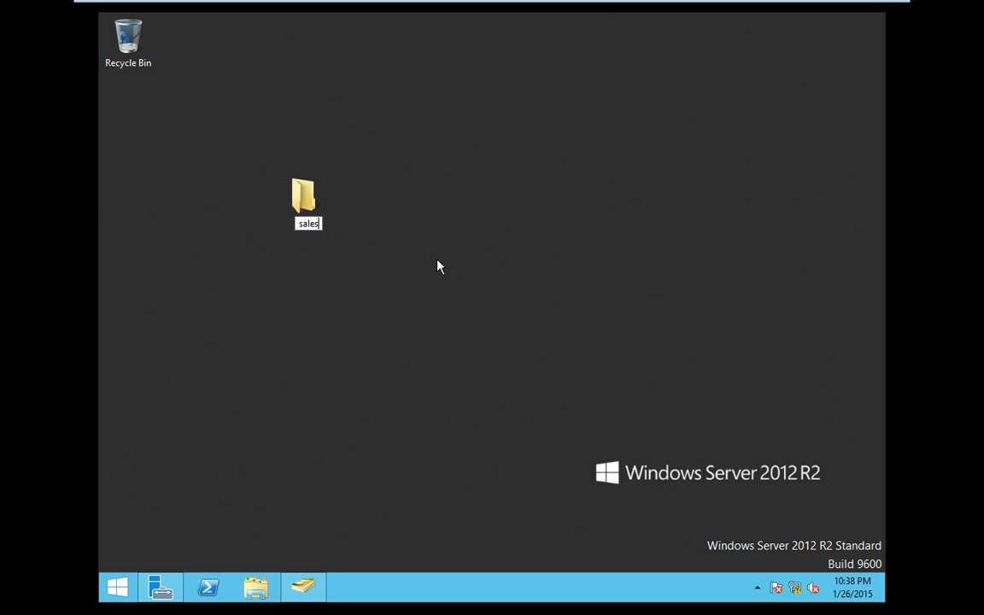
{"action": "type", "text": "doc"}
{"action": "key", "text": "Return"}
Create a second desktop folder named salesmanagers below the salesdoc folder
{"action": "right_click", "coordinate": [297, 289]}
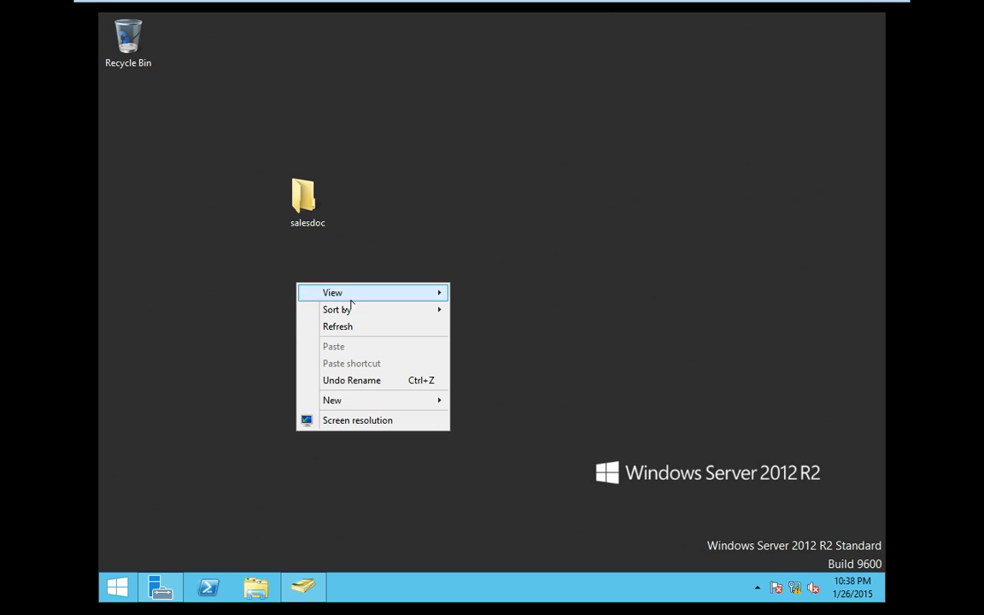
{"action": "mouse_move", "coordinate": [428, 401]}
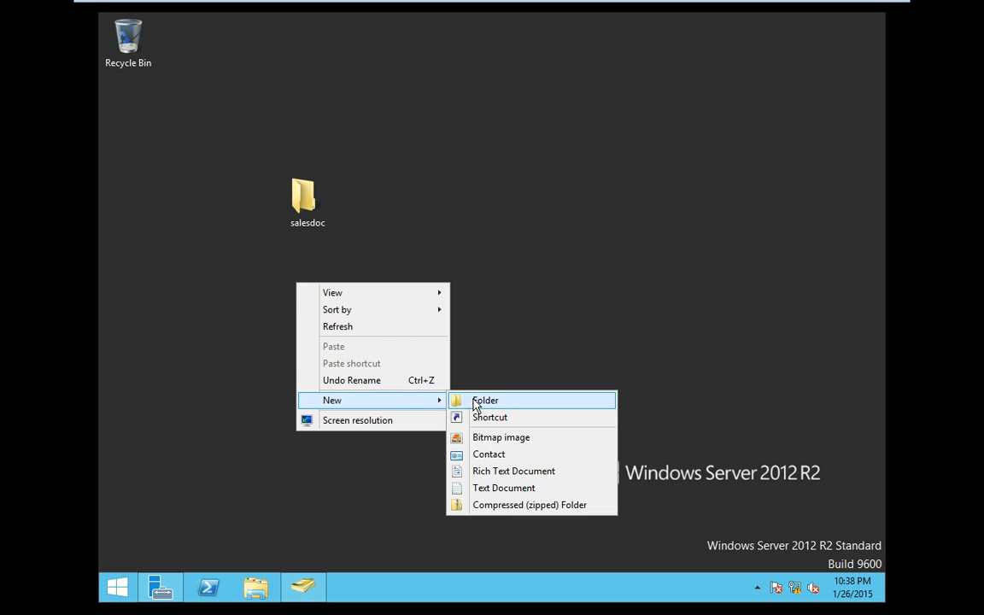
{"action": "left_click", "coordinate": [474, 401]}
{"action": "type", "text": "sales"}
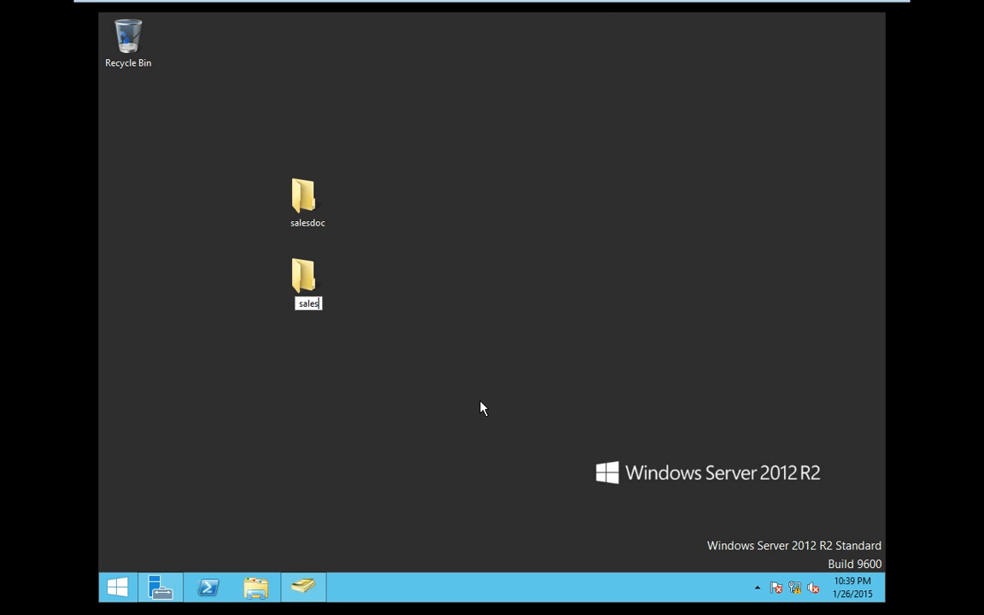
{"action": "type", "text": "managers"}
{"action": "key", "text": "Return"}
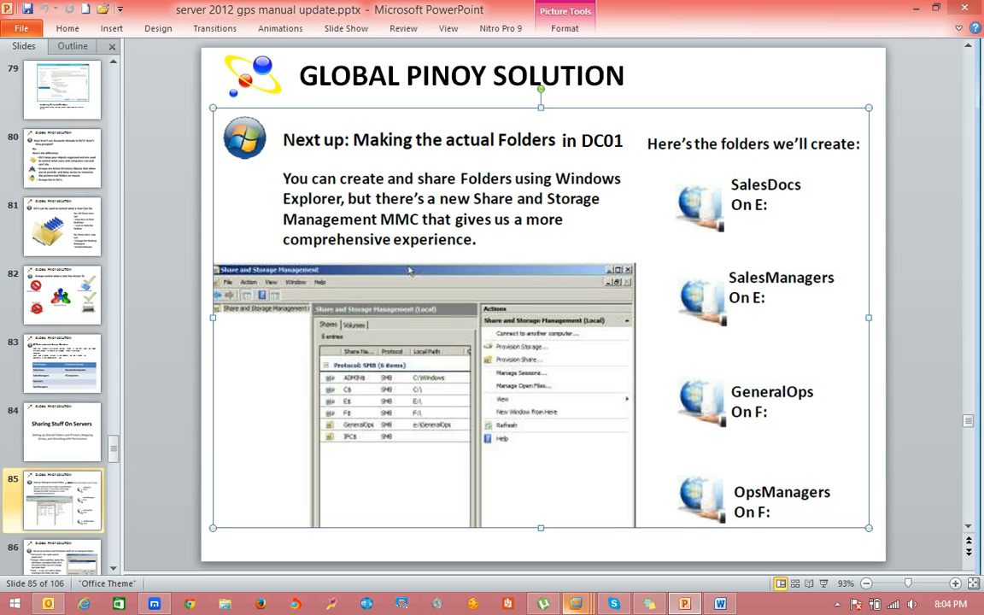
Compare the salesdoc and salesmanagers folders in GPS-DC01 with the folder list on the PowerPoint slide
{"action": "left_click", "coordinate": [576, 604]}
{"action": "left_click", "coordinate": [744, 523]}
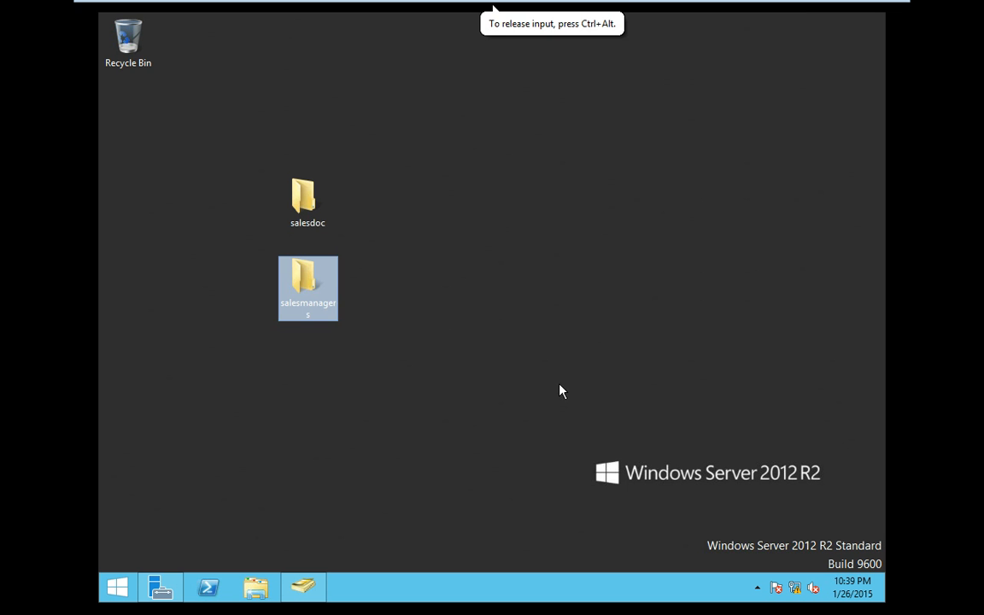
{"action": "left_click", "coordinate": [305, 209]}
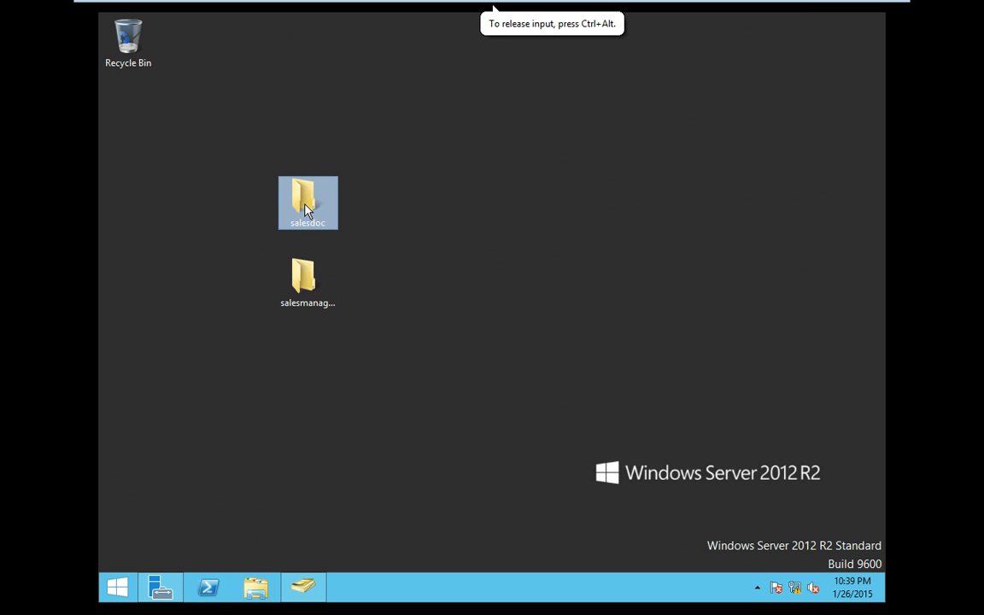
{"action": "left_click", "coordinate": [305, 290]}
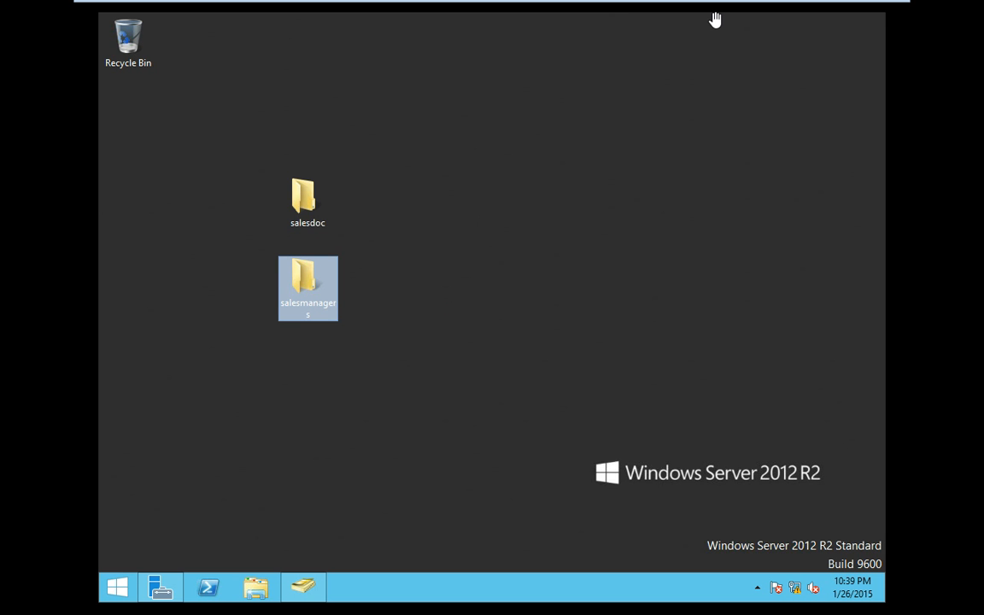
{"action": "mouse_move", "coordinate": [715, 18]}
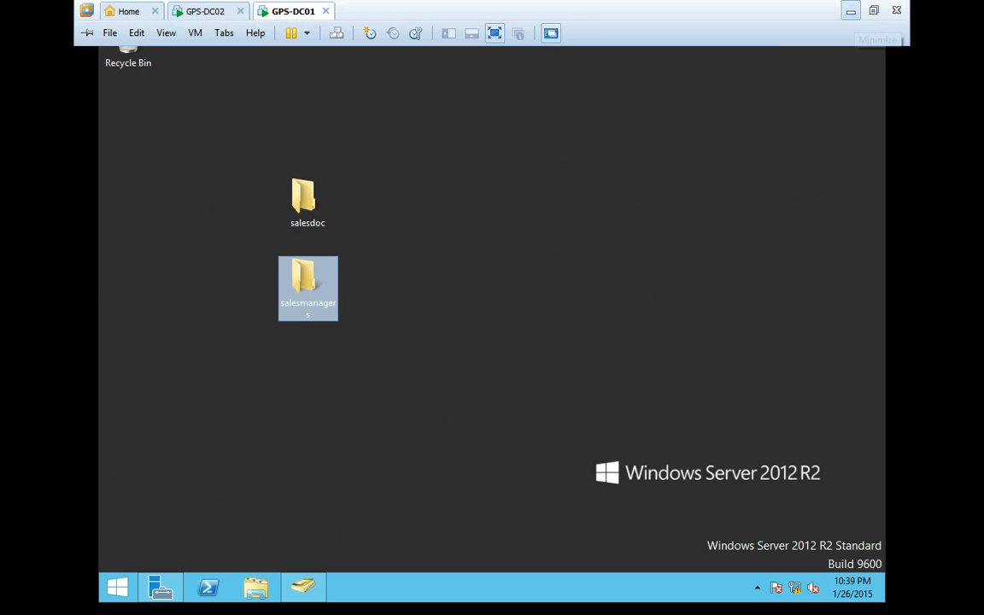
{"action": "left_click", "coordinate": [851, 11]}
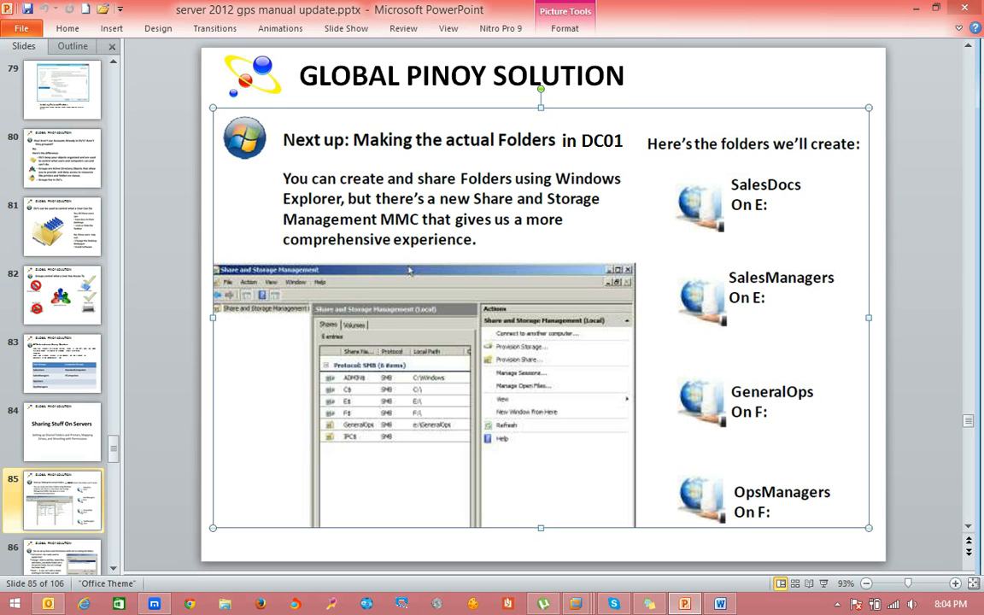
{"action": "mouse_move", "coordinate": [576, 604]}
{"action": "left_click", "coordinate": [748, 505]}
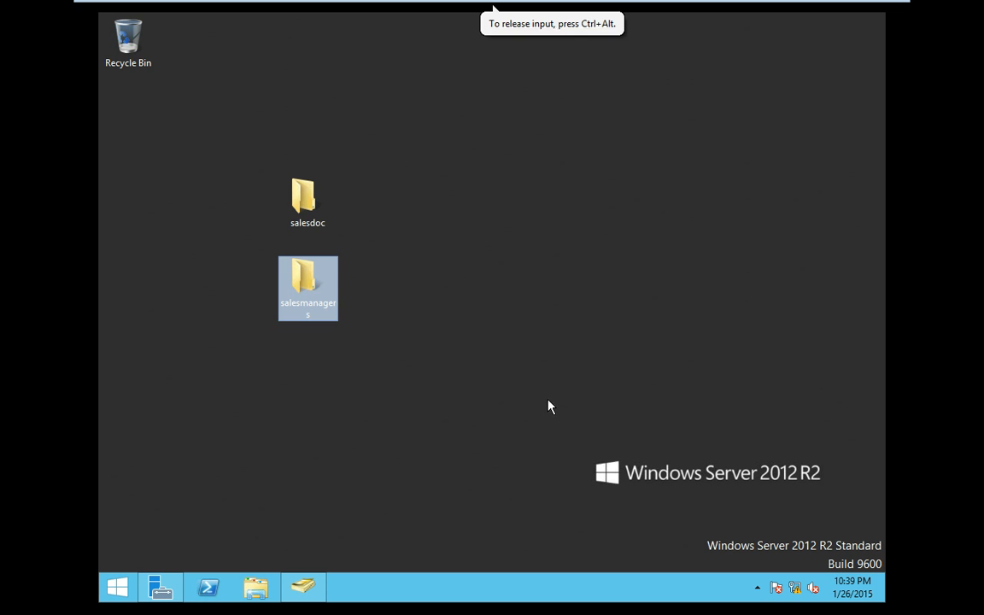
Create a third desktop folder named generalops below the salesmanagers folder
{"action": "right_click", "coordinate": [304, 391]}
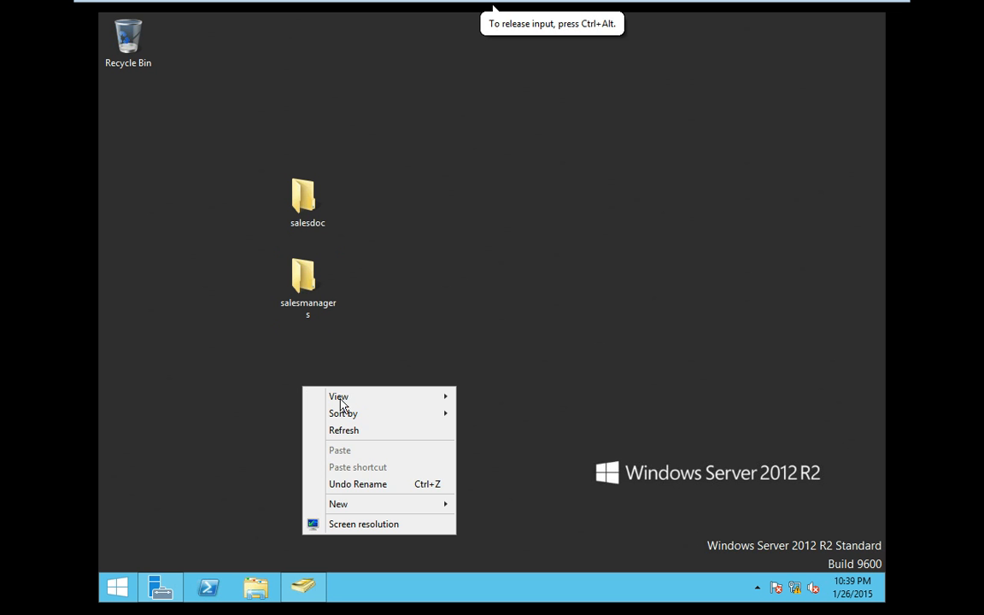
{"action": "mouse_move", "coordinate": [438, 508]}
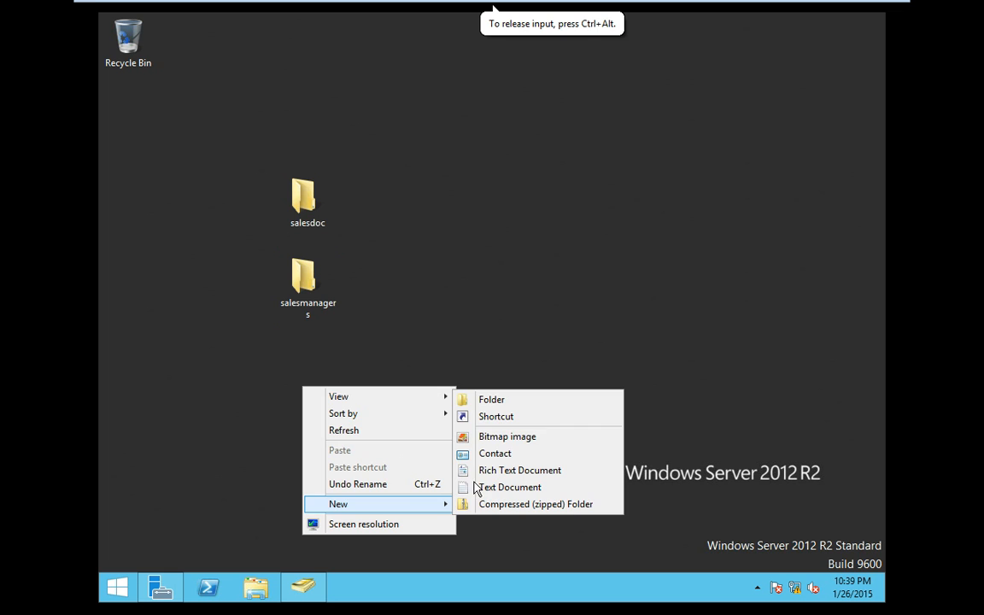
{"action": "left_click", "coordinate": [503, 403]}
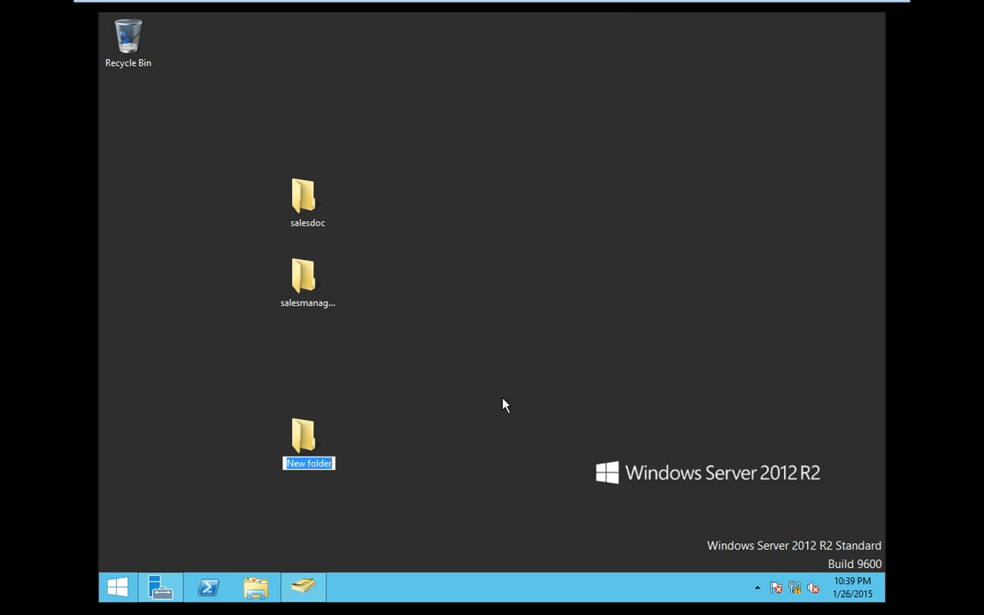
{"action": "type", "text": "generalops"}
{"action": "key", "text": "Return"}
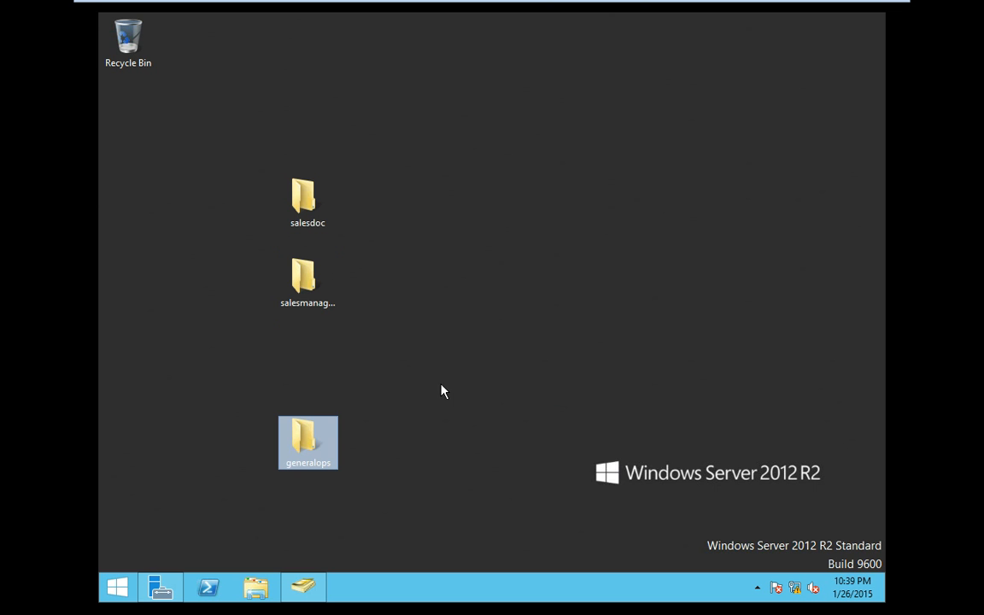
Create a fourth desktop folder named opsmanagers
{"action": "right_click", "coordinate": [397, 369]}
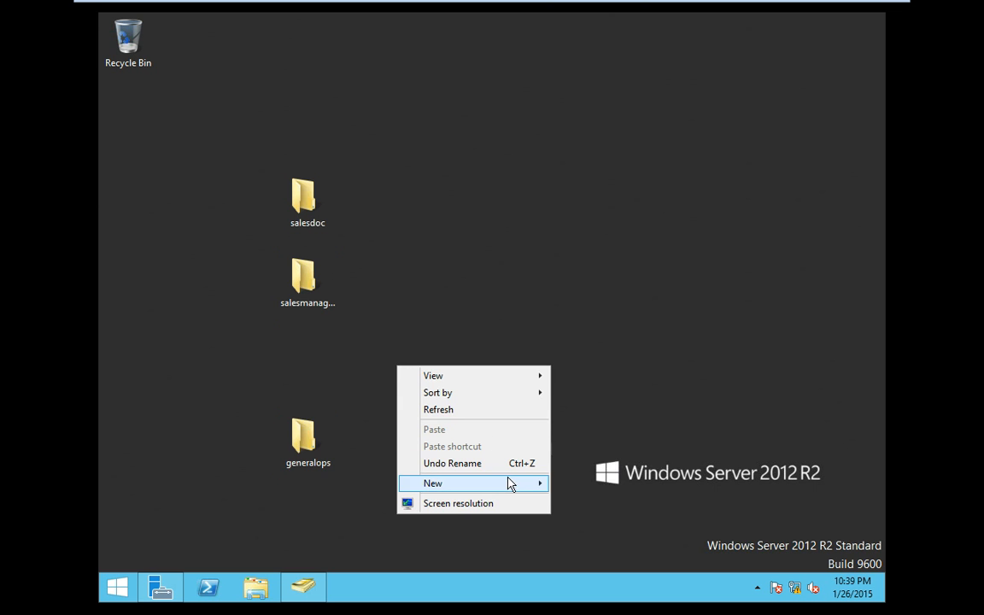
{"action": "mouse_move", "coordinate": [510, 484]}
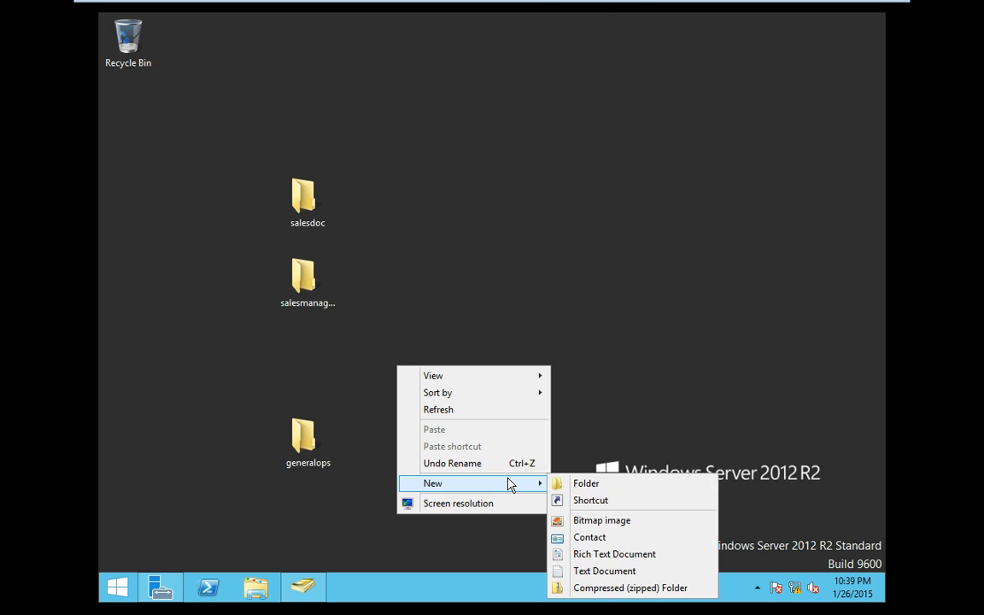
{"action": "left_click", "coordinate": [565, 483]}
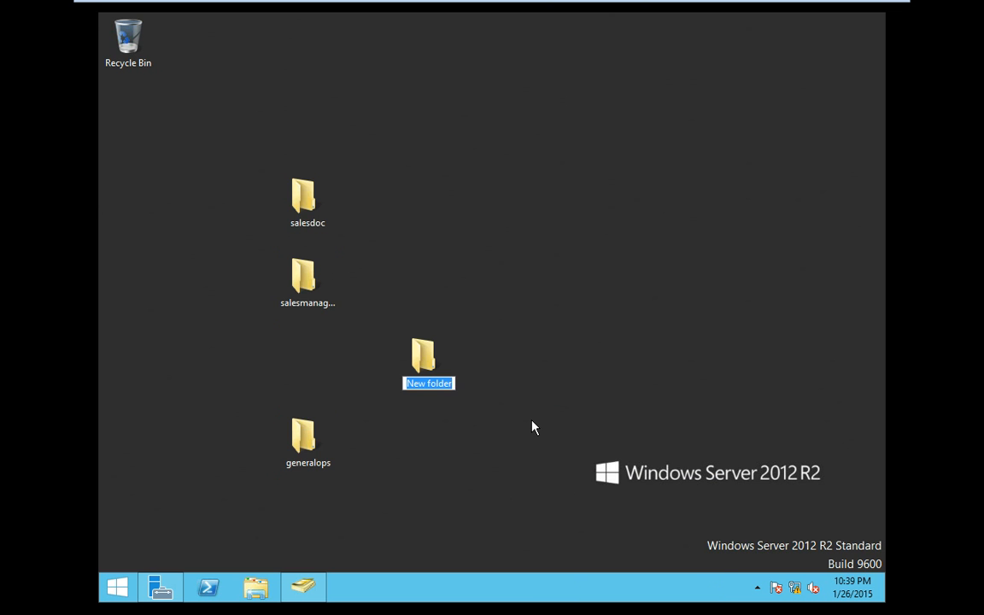
{"action": "type", "text": "ops"}
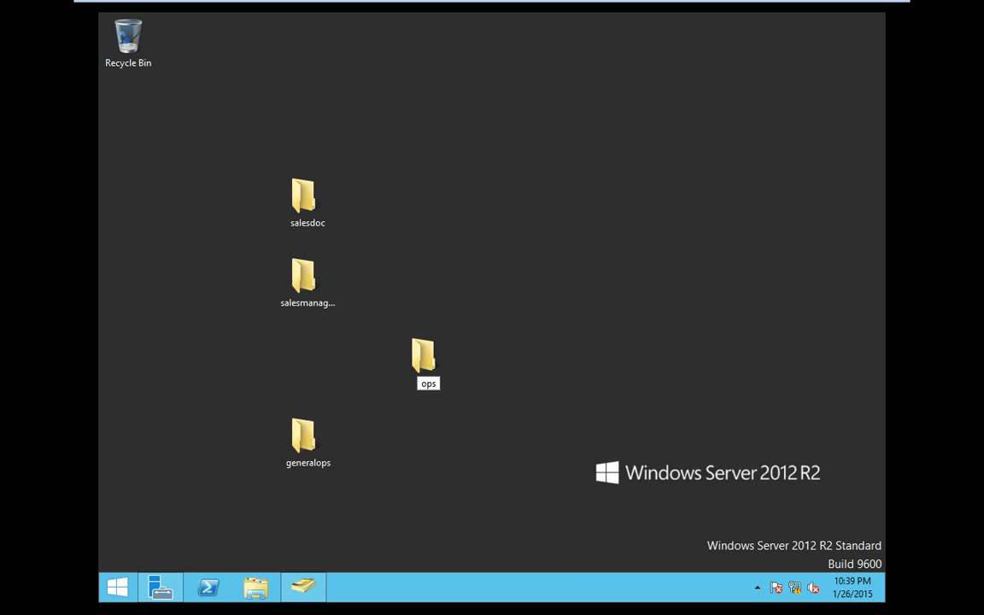
{"action": "type", "text": "managers"}
{"action": "key", "text": "Return"}
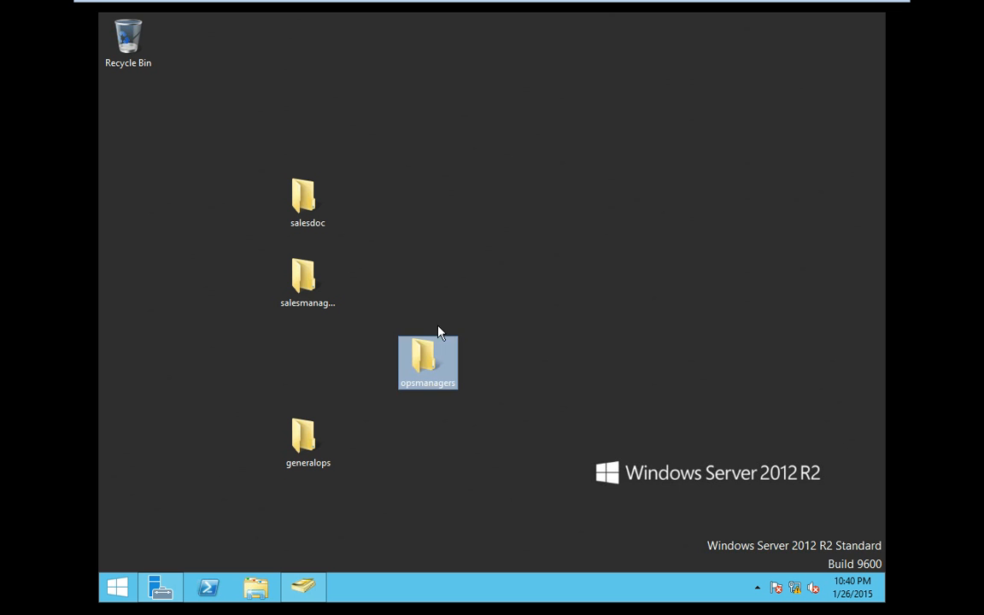
Turn on automatic arrangement of the desktop icons so the new folders line up under the Recycle Bin
{"action": "right_click", "coordinate": [527, 189]}
{"action": "left_click", "coordinate": [586, 229]}
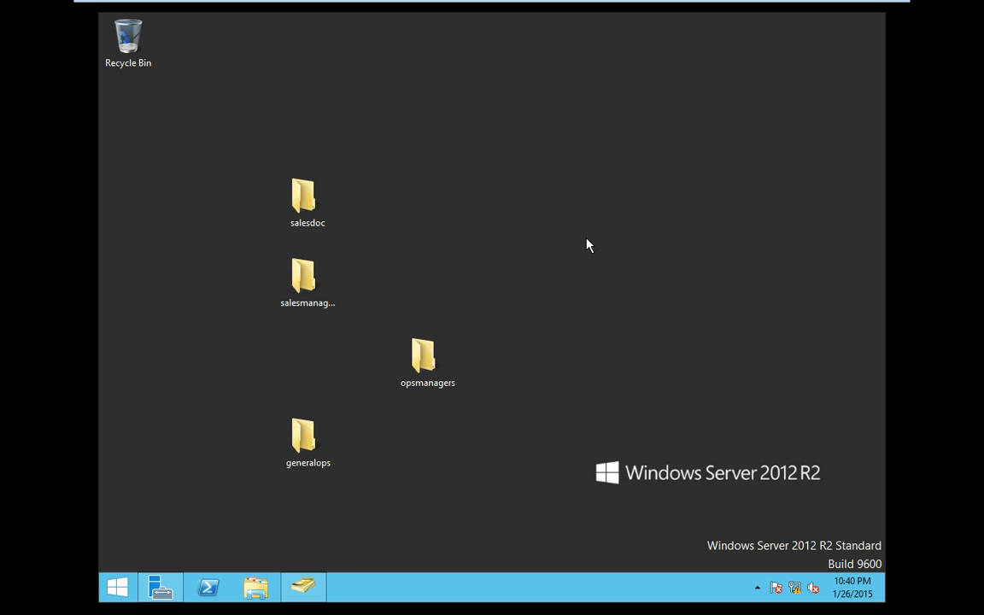
{"action": "right_click", "coordinate": [595, 171]}
{"action": "left_click", "coordinate": [716, 283]}
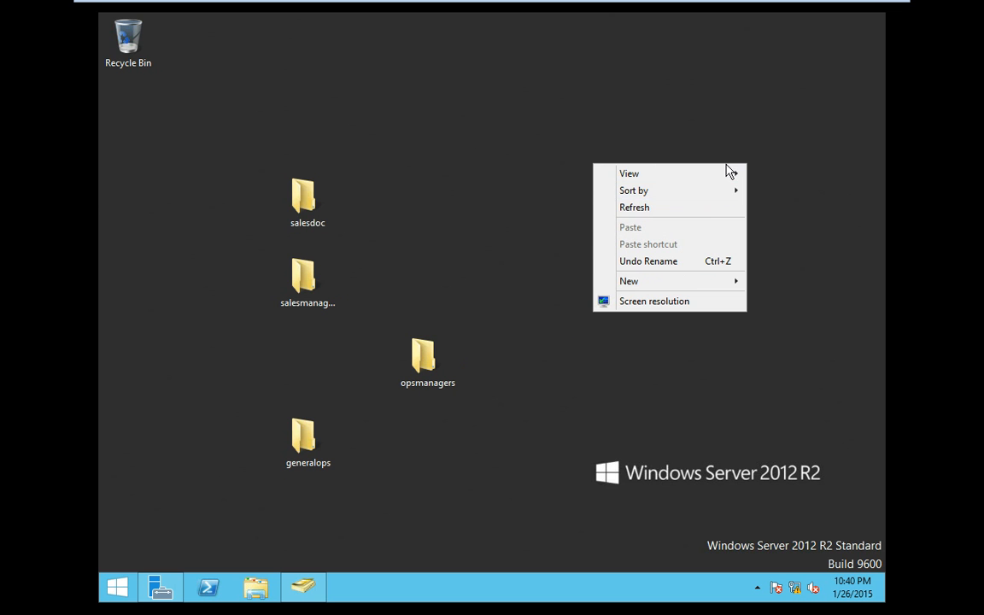
{"action": "mouse_move", "coordinate": [735, 176]}
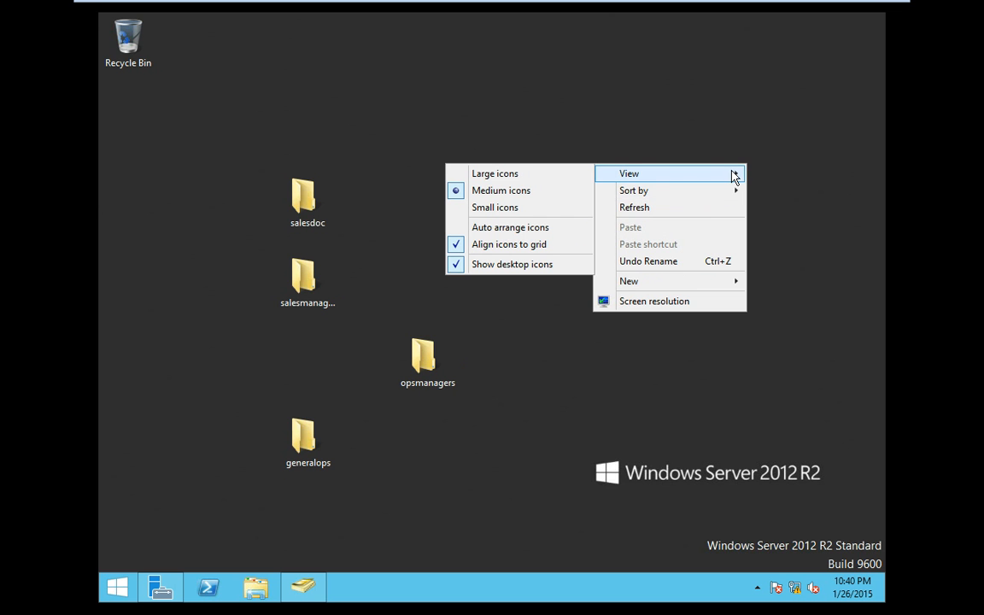
{"action": "left_click", "coordinate": [563, 228]}
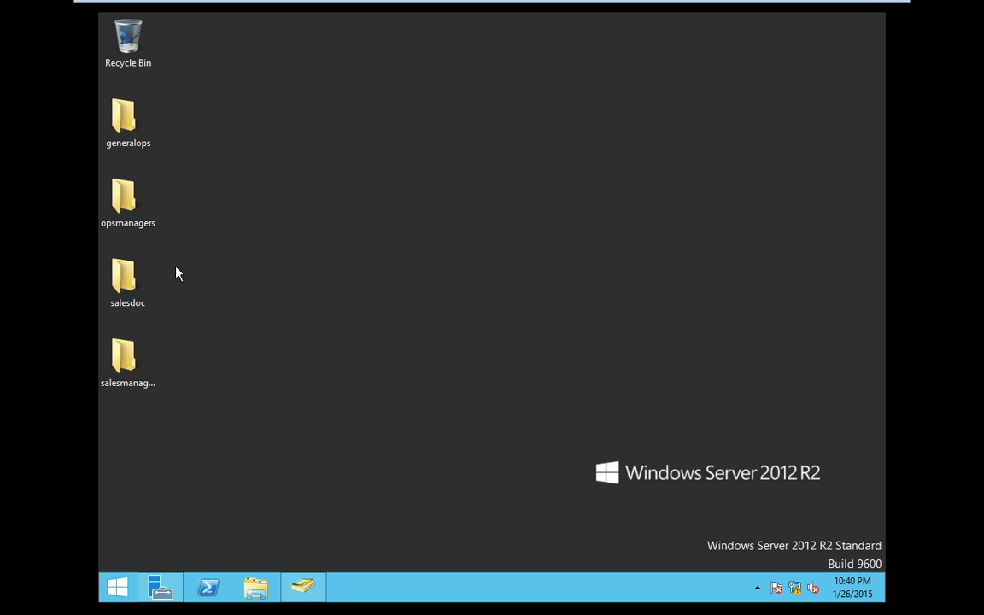
Check the four new desktop folders and review the share level permissions slide in the PowerPoint presentation
{"action": "left_click", "coordinate": [132, 285]}
{"action": "left_click", "coordinate": [135, 378]}
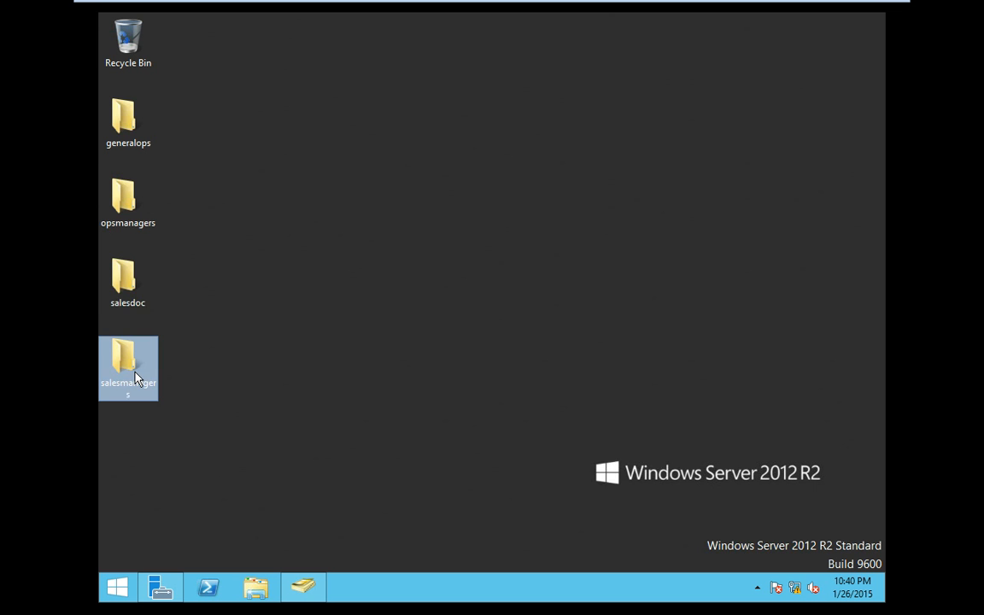
{"action": "left_click", "coordinate": [132, 122]}
{"action": "left_click", "coordinate": [137, 205]}
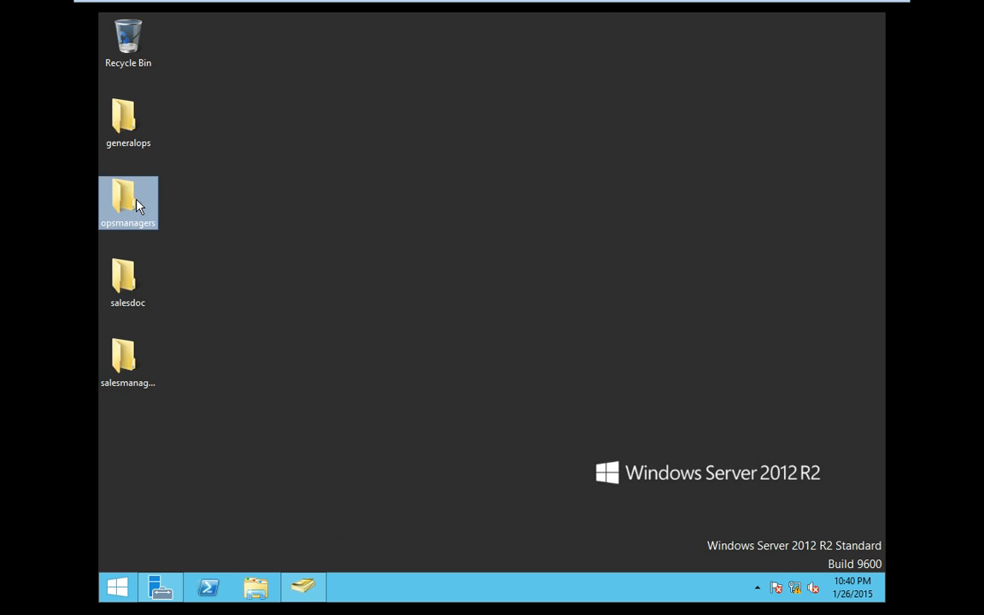
{"action": "left_click", "coordinate": [290, 292]}
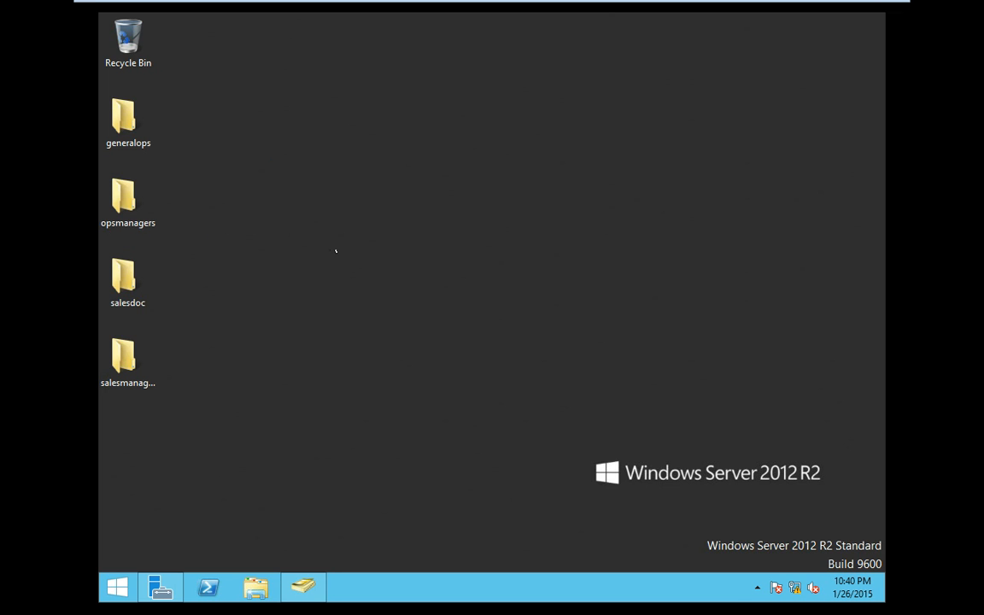
{"action": "mouse_move", "coordinate": [622, 4]}
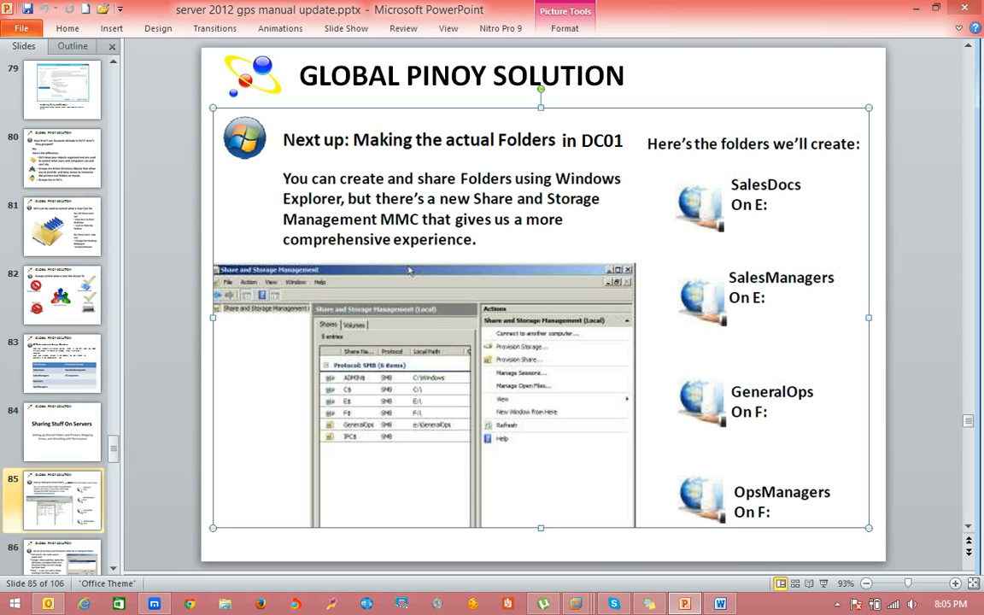
{"action": "key", "text": "Page_Down"}
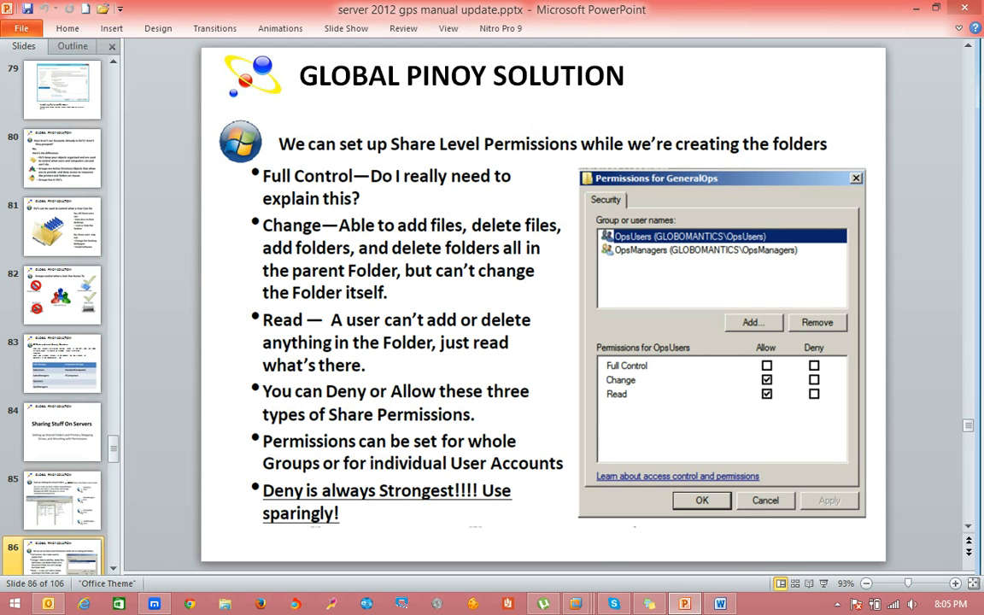
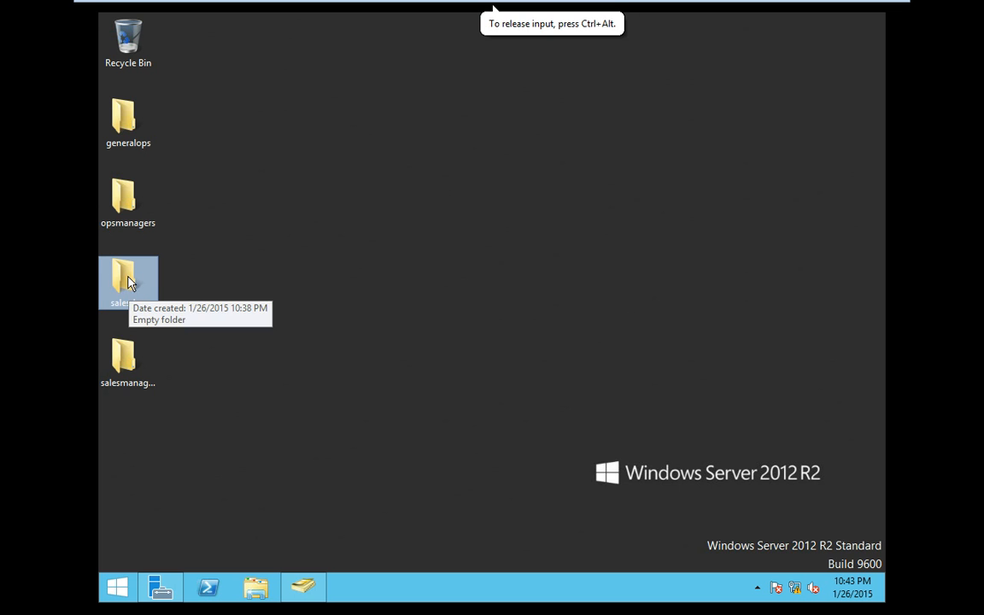
{"action": "right_click", "coordinate": [127, 283]}
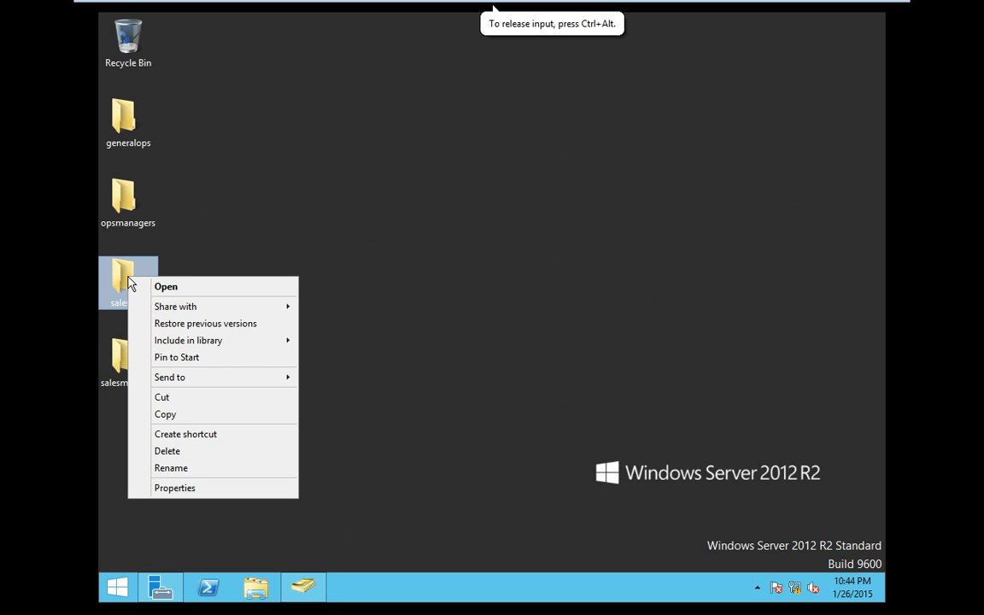
{"action": "mouse_move", "coordinate": [198, 309]}
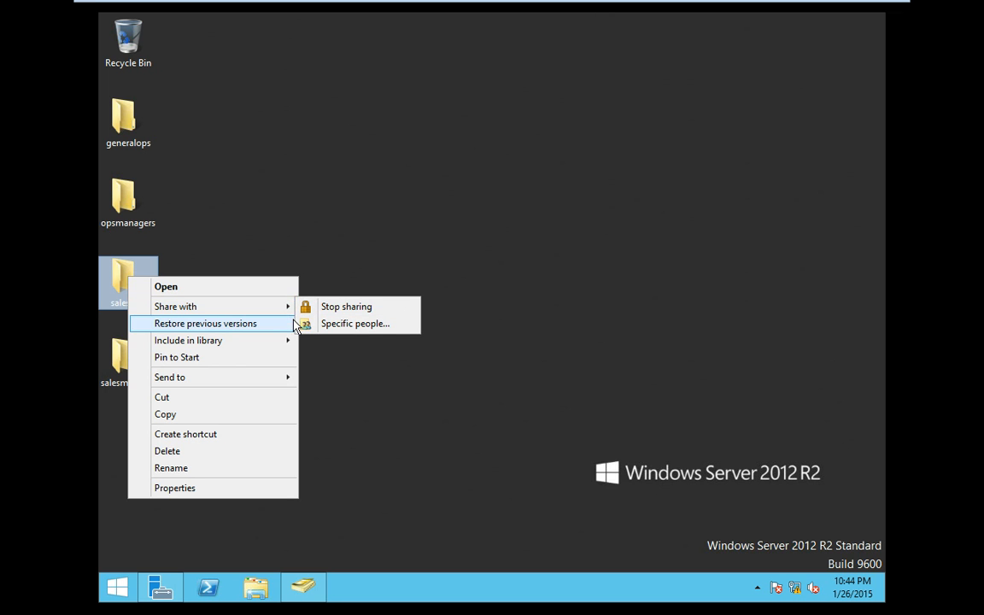
{"action": "mouse_move", "coordinate": [292, 312]}
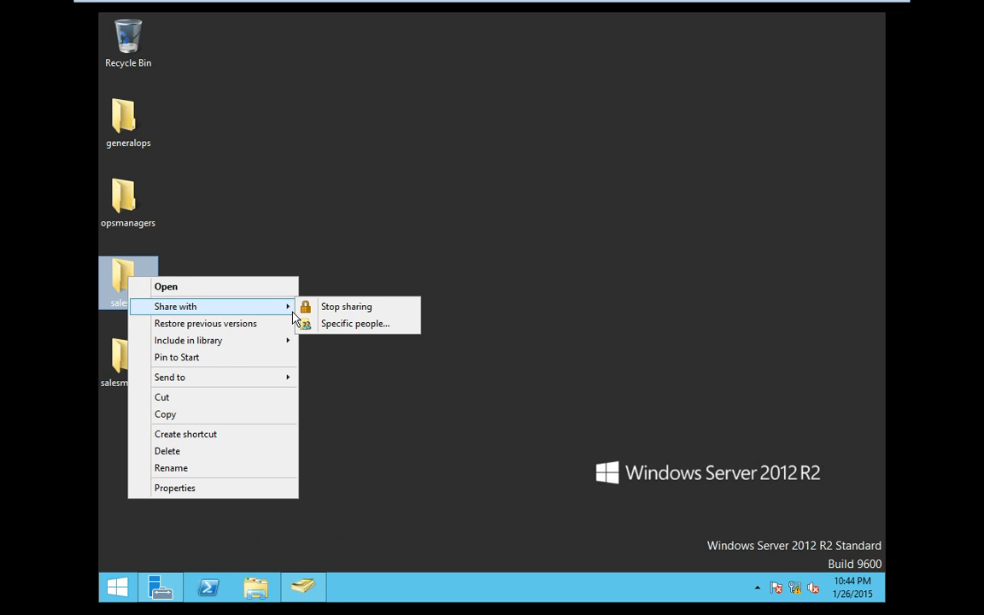
{"action": "left_click", "coordinate": [340, 330]}
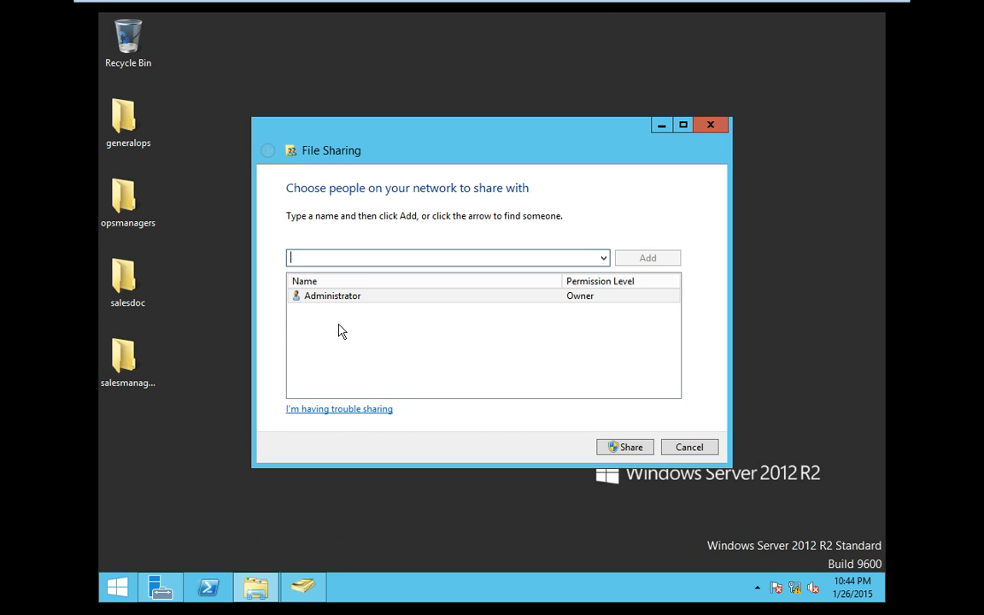
{"action": "left_click", "coordinate": [709, 126]}
Open sharing with specific people for the salesdoc folder and try to add the name sales
{"action": "left_click", "coordinate": [111, 281]}
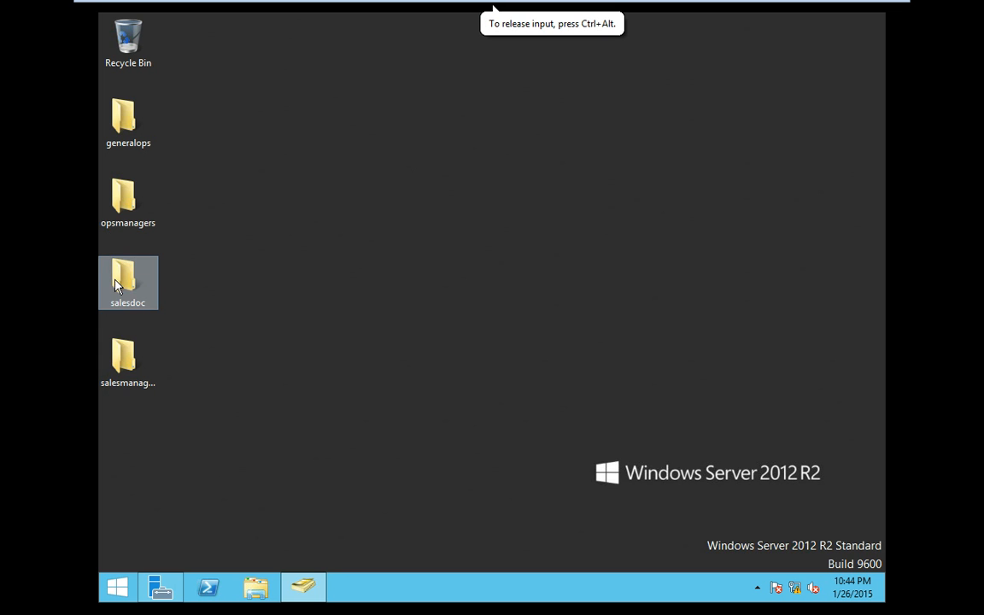
{"action": "right_click", "coordinate": [115, 280]}
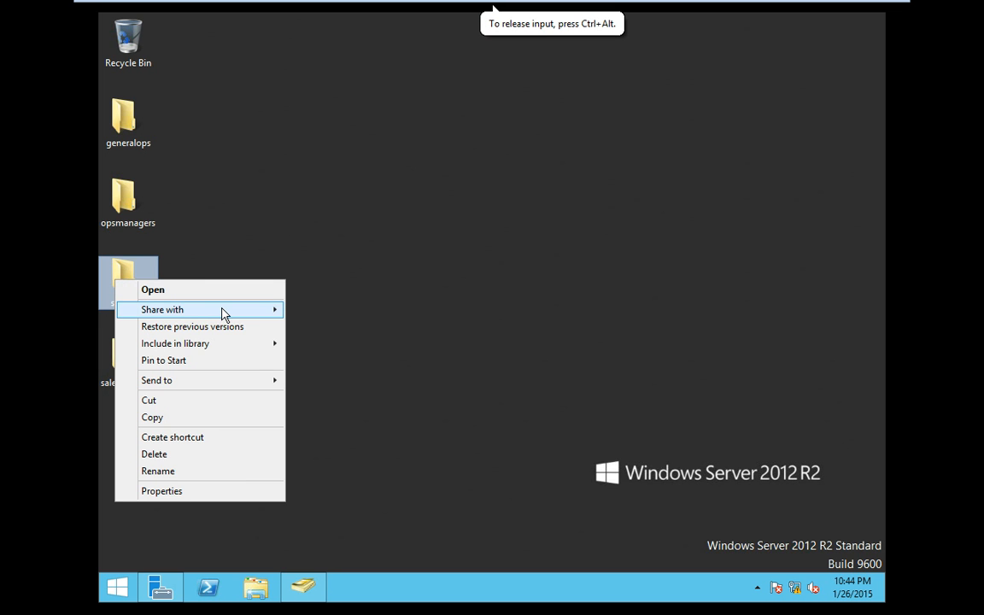
{"action": "left_click", "coordinate": [335, 327]}
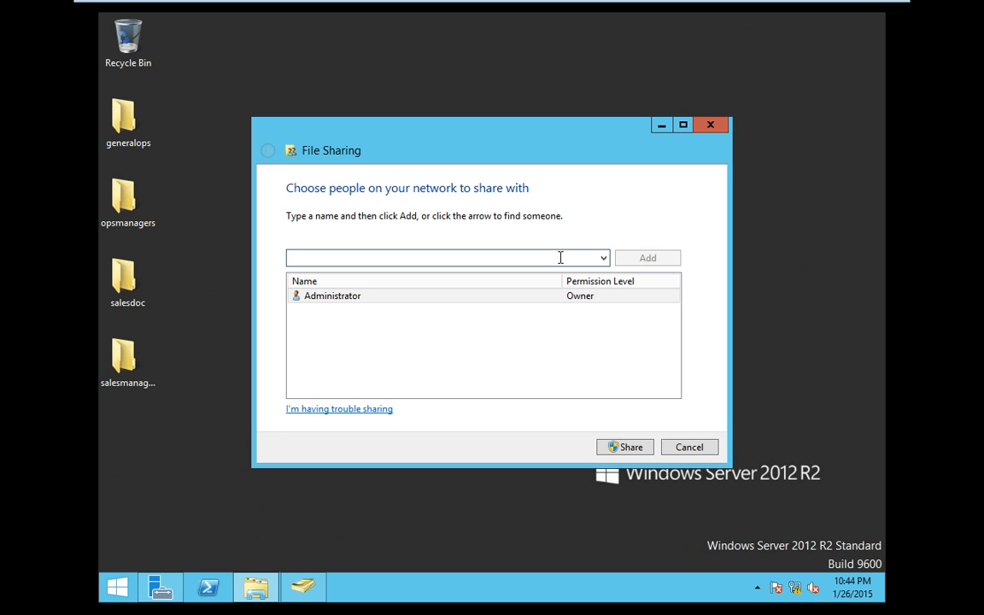
{"action": "type", "text": "sales"}
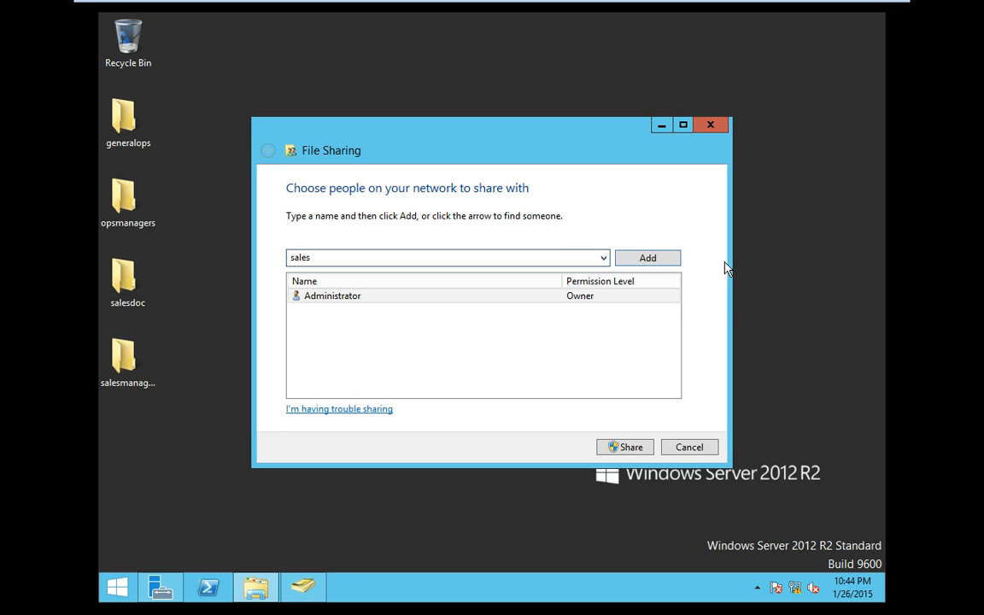
{"action": "left_click", "coordinate": [651, 261]}
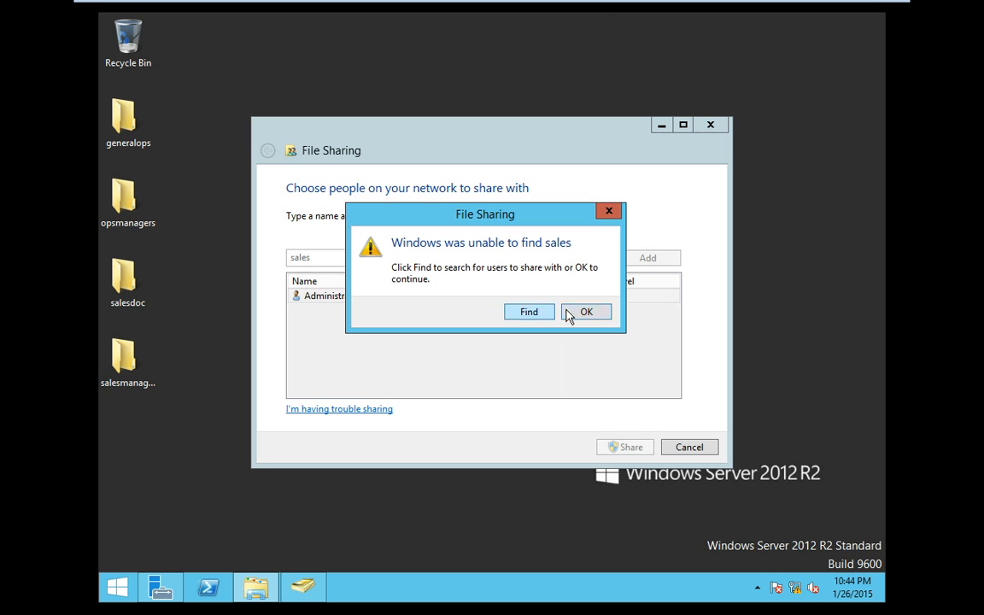
Find the domain groups matching sales and add both SALESMANAGERS and SALESUSERS to the salesdoc sharing list
{"action": "left_click", "coordinate": [530, 313]}
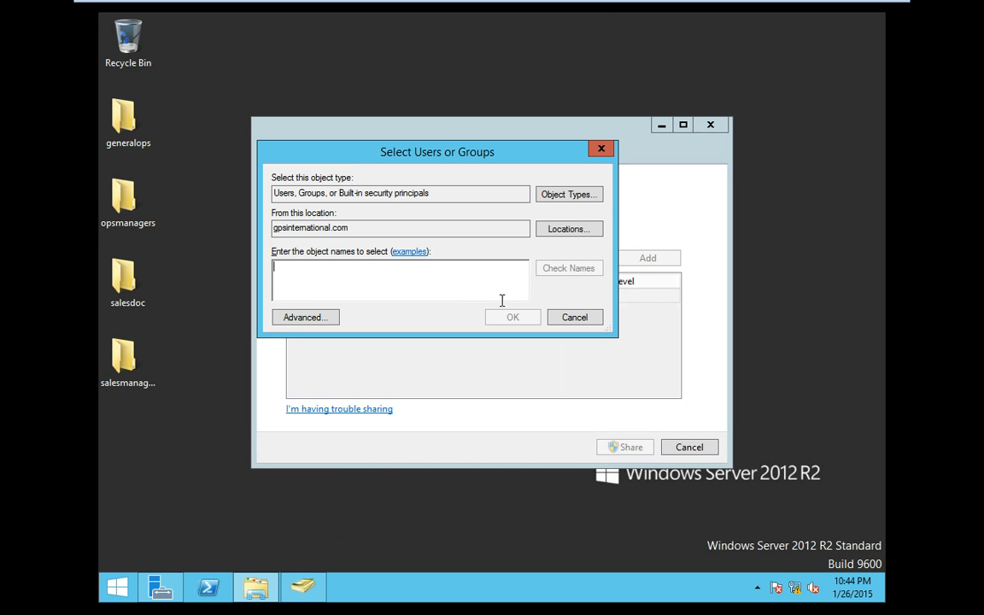
{"action": "type", "text": "sales"}
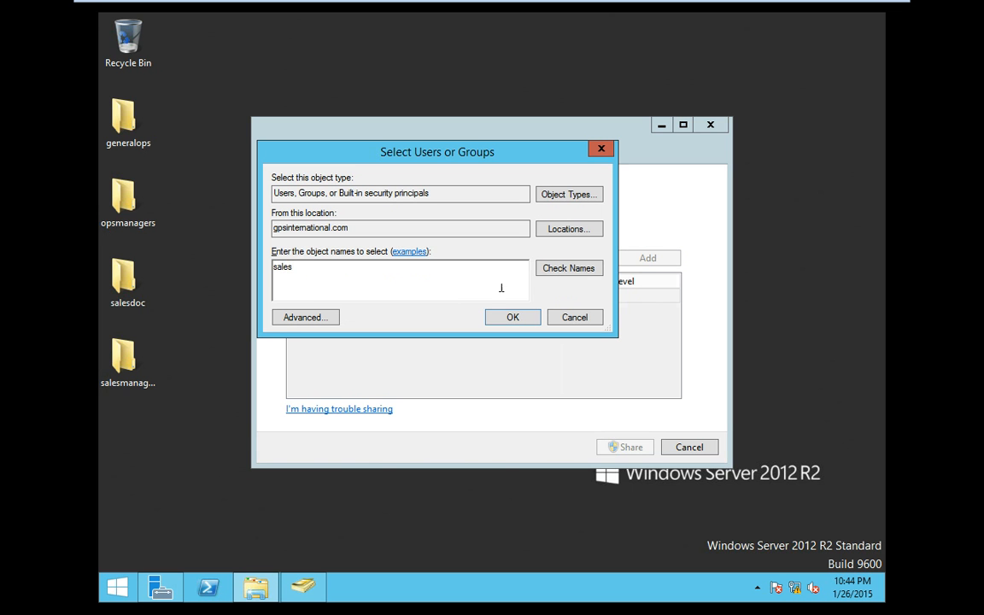
{"action": "left_click", "coordinate": [556, 271]}
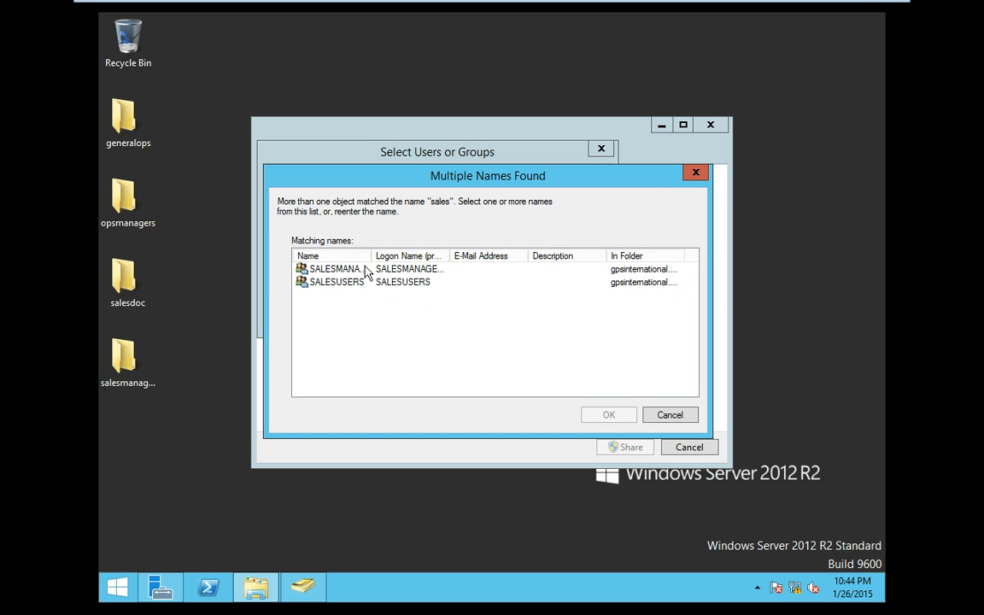
{"action": "left_click_drag", "start_coordinate": [345, 289], "coordinate": [342, 274]}
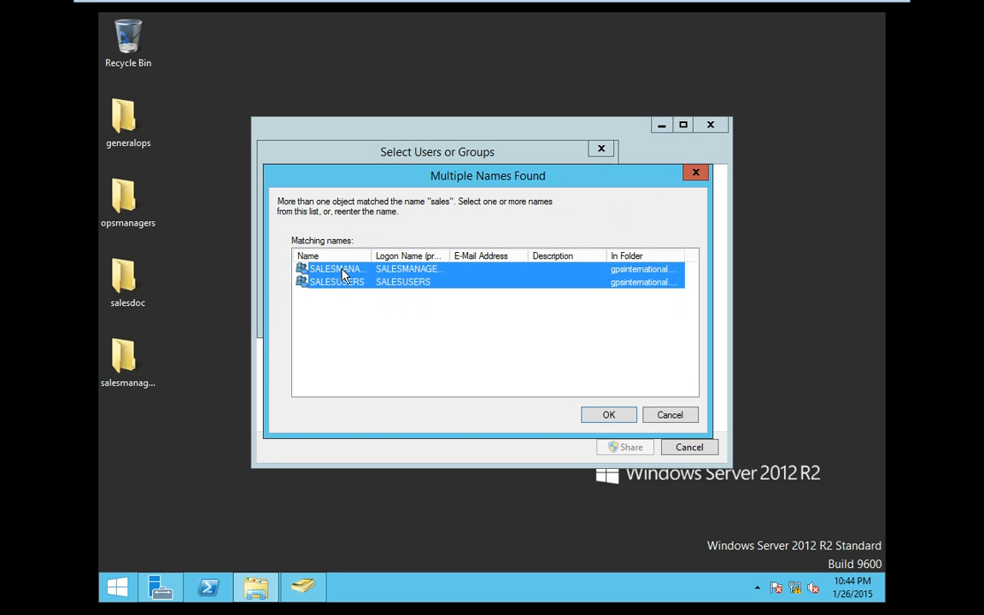
{"action": "left_click", "coordinate": [609, 415]}
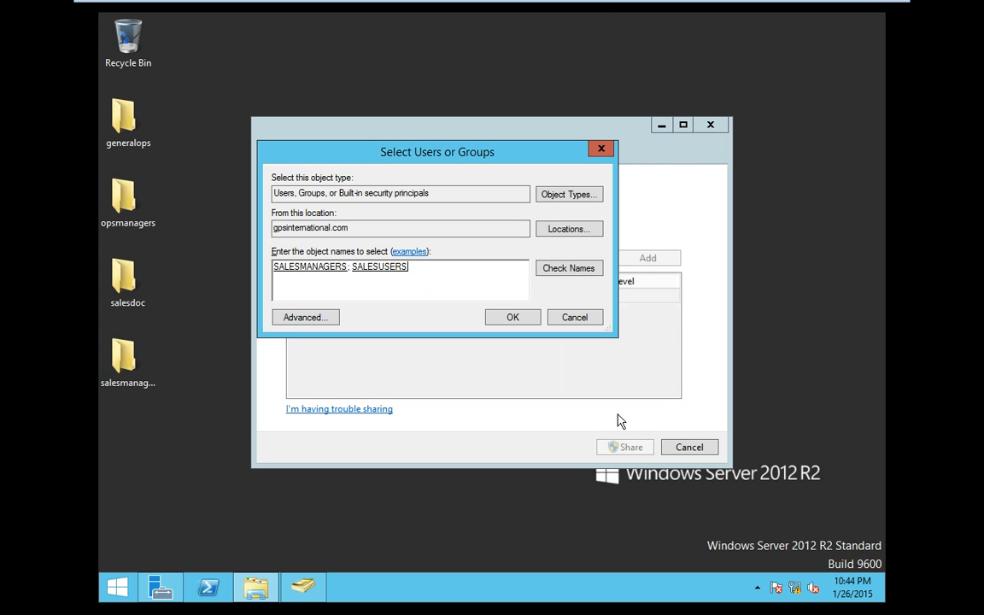
{"action": "left_click", "coordinate": [512, 321]}
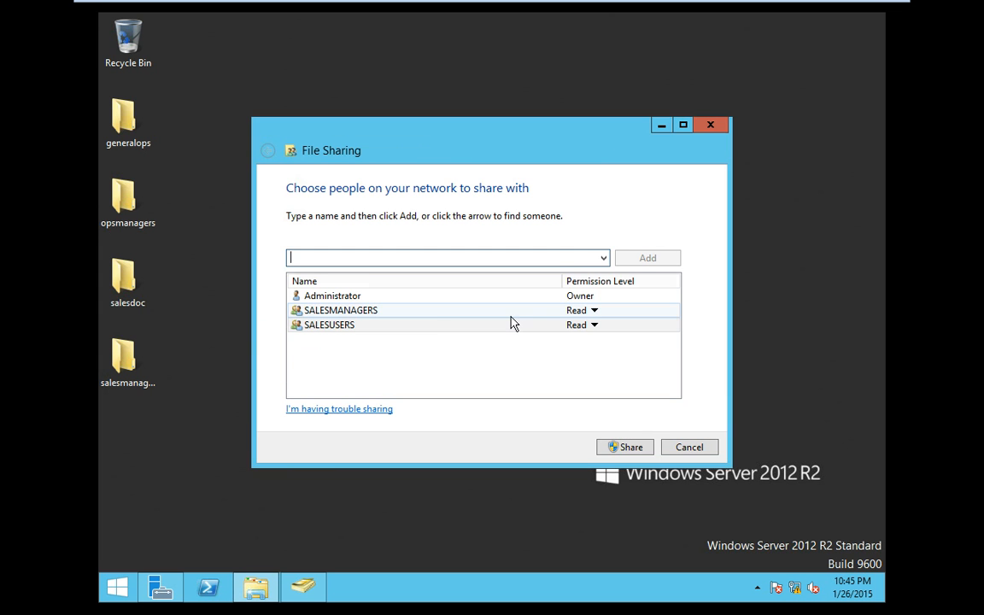
{"action": "left_click", "coordinate": [416, 325]}
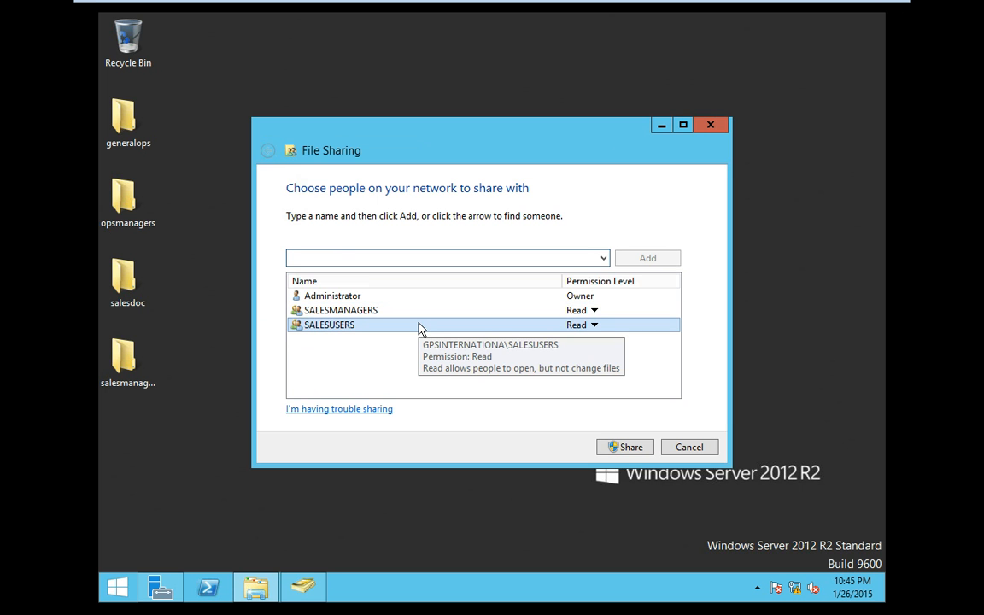
Find the domain groups matching ops and add both OPSMANAGERS and OPSUSERS to the salesdoc sharing list
{"action": "type", "text": "ops"}
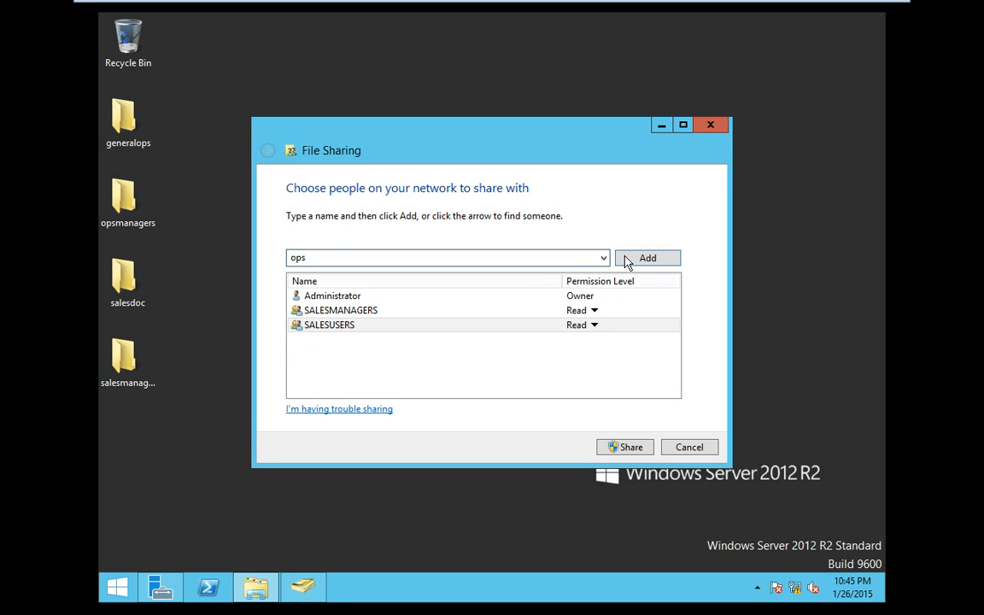
{"action": "left_click", "coordinate": [651, 258]}
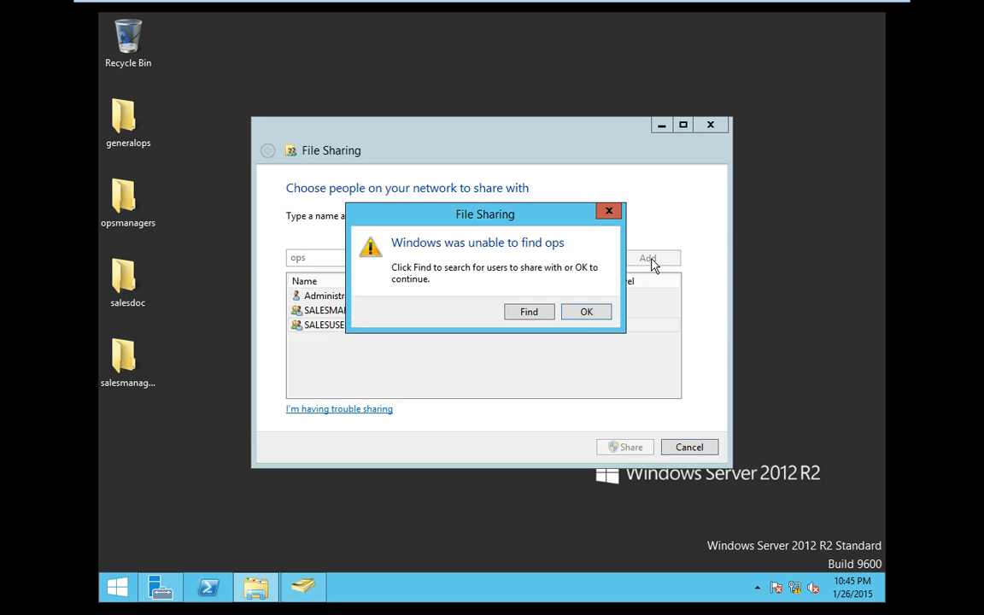
{"action": "left_click", "coordinate": [528, 311]}
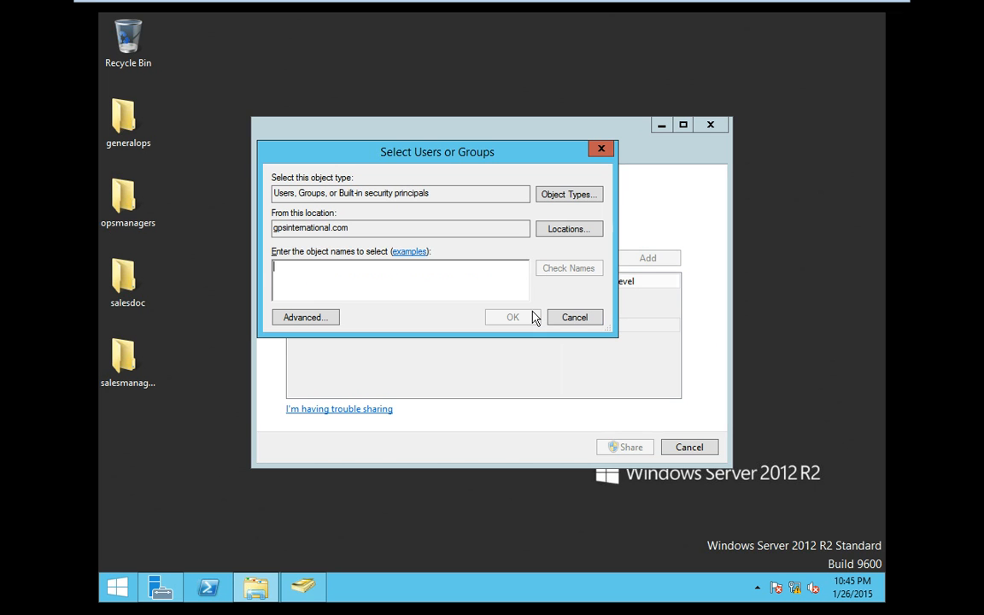
{"action": "type", "text": "ops"}
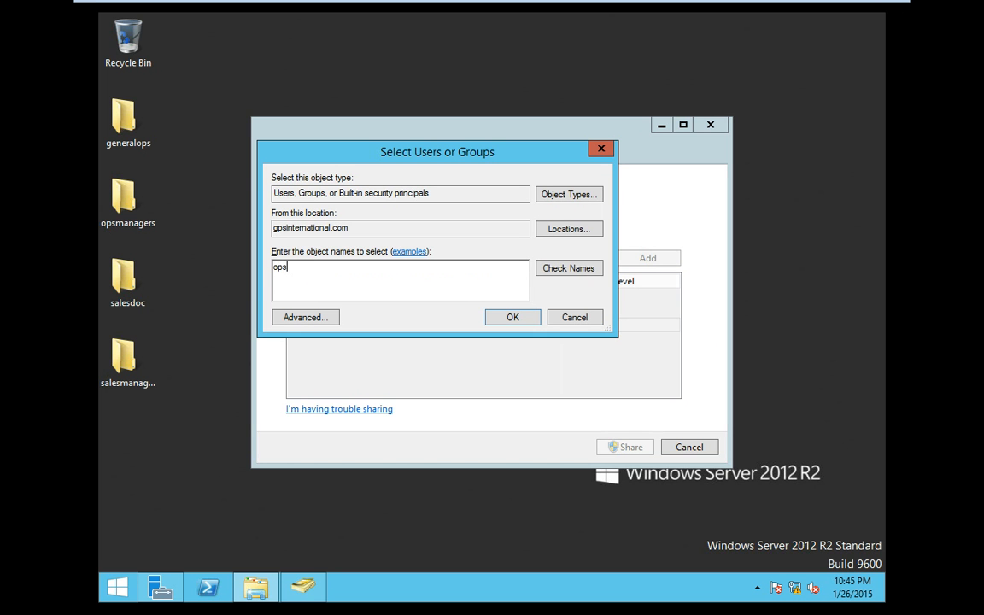
{"action": "left_click", "coordinate": [574, 272]}
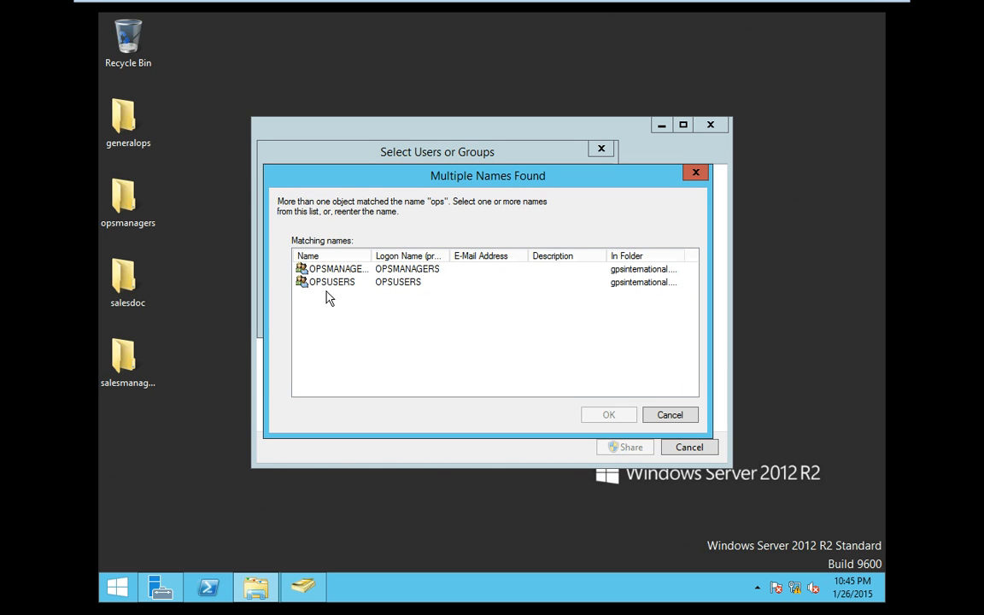
{"action": "left_click_drag", "start_coordinate": [331, 303], "coordinate": [299, 268]}
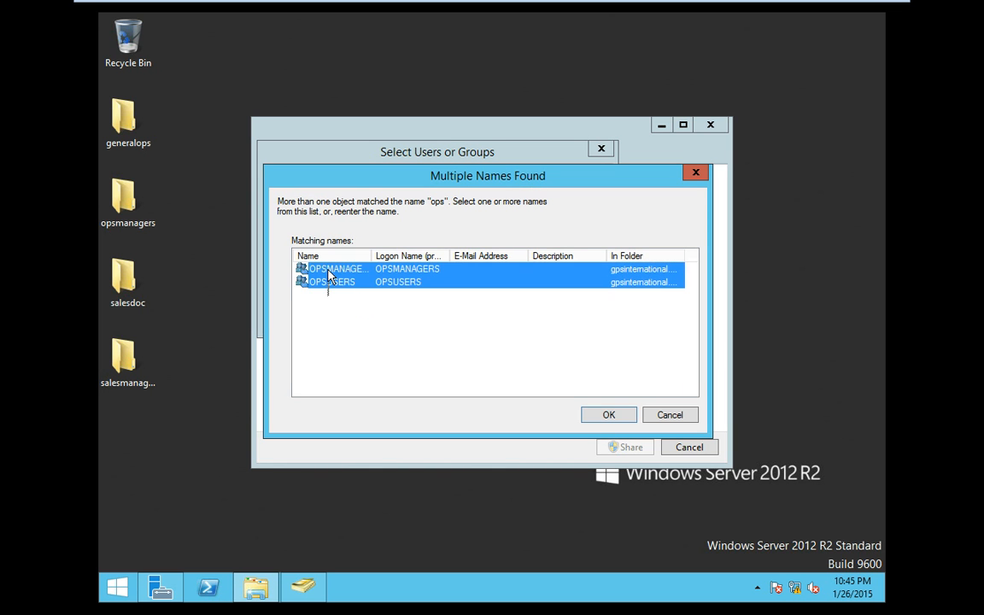
{"action": "left_click", "coordinate": [608, 414]}
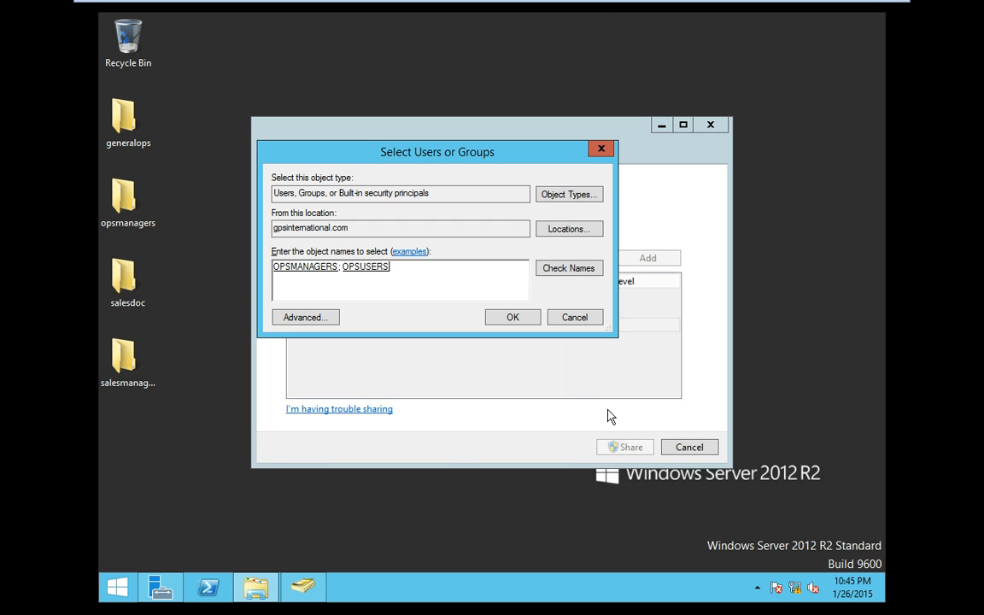
{"action": "left_click", "coordinate": [520, 322]}
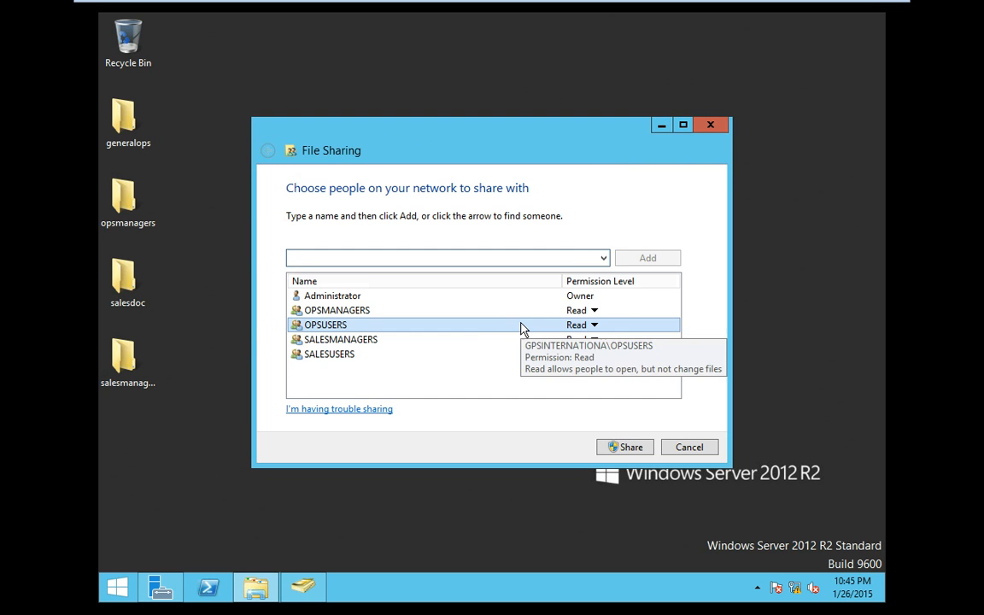
{"action": "right_click", "coordinate": [371, 357]}
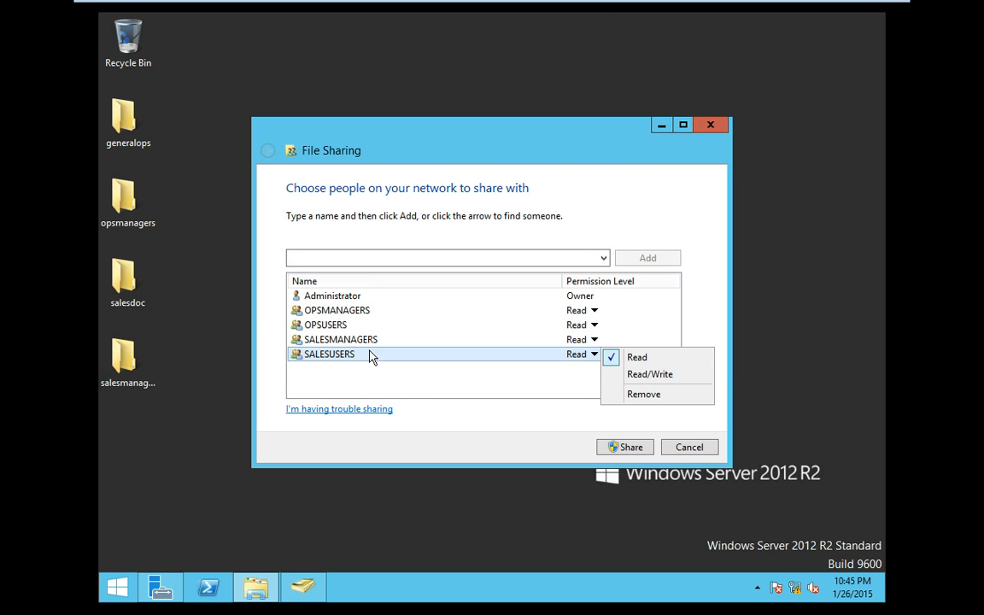
{"action": "right_click", "coordinate": [370, 342]}
{"action": "right_click", "coordinate": [362, 325]}
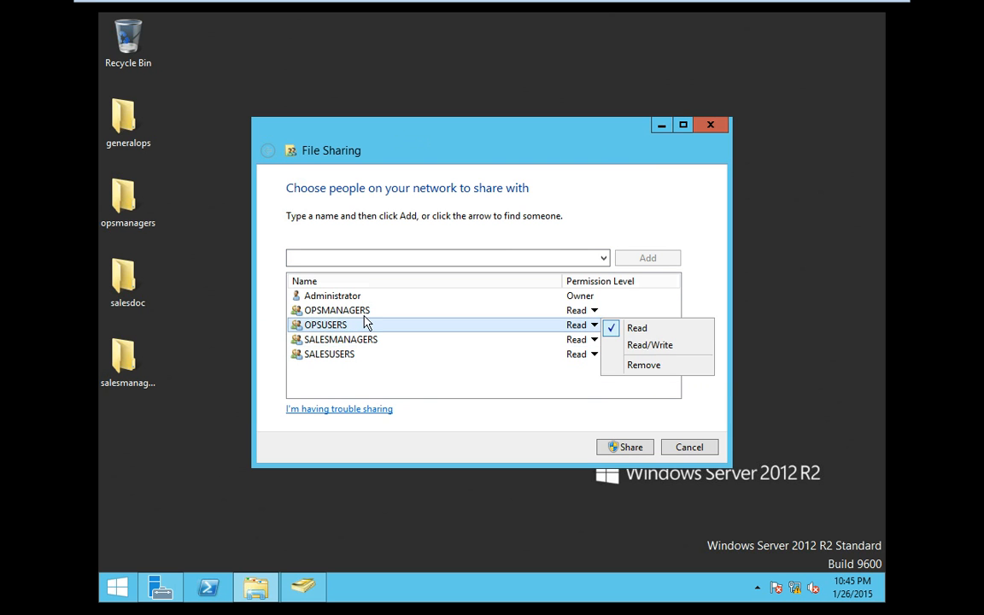
{"action": "right_click", "coordinate": [367, 311]}
{"action": "left_click", "coordinate": [370, 298]}
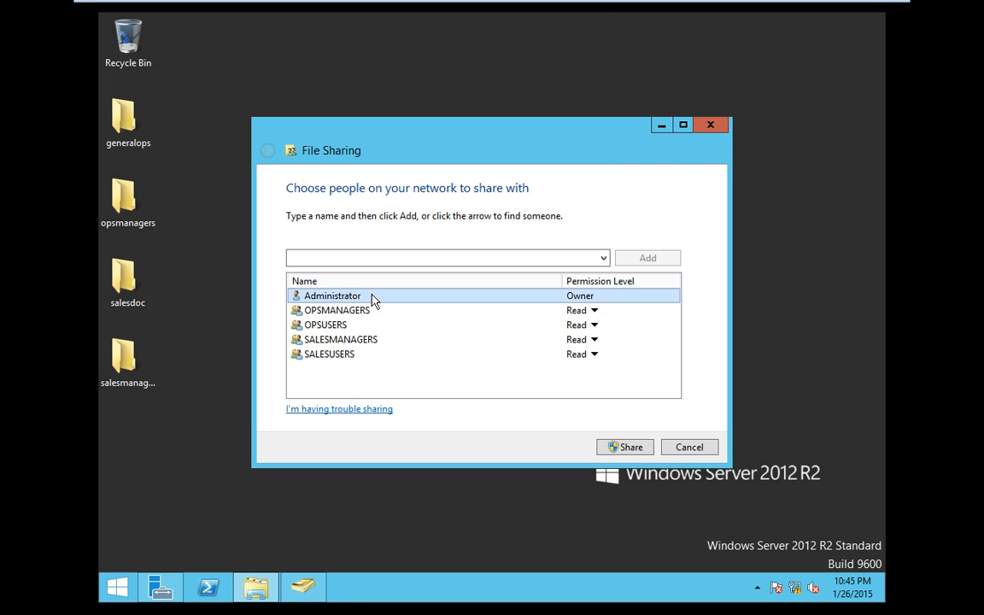
{"action": "right_click", "coordinate": [370, 318]}
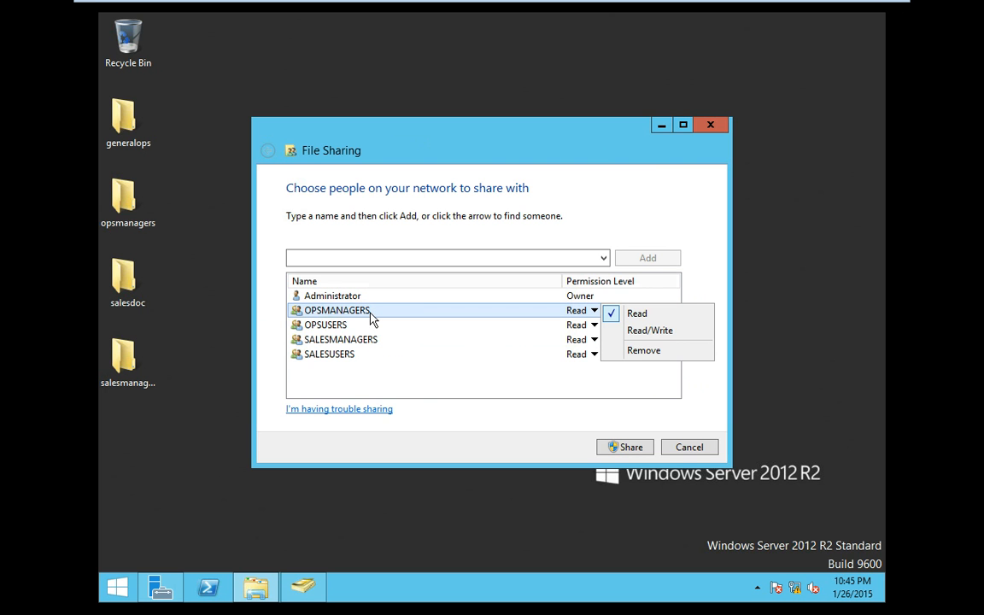
Set the permission level of SALESUSERS and SALESMANAGERS to Read/Write for the salesdoc folder
{"action": "right_click", "coordinate": [374, 355]}
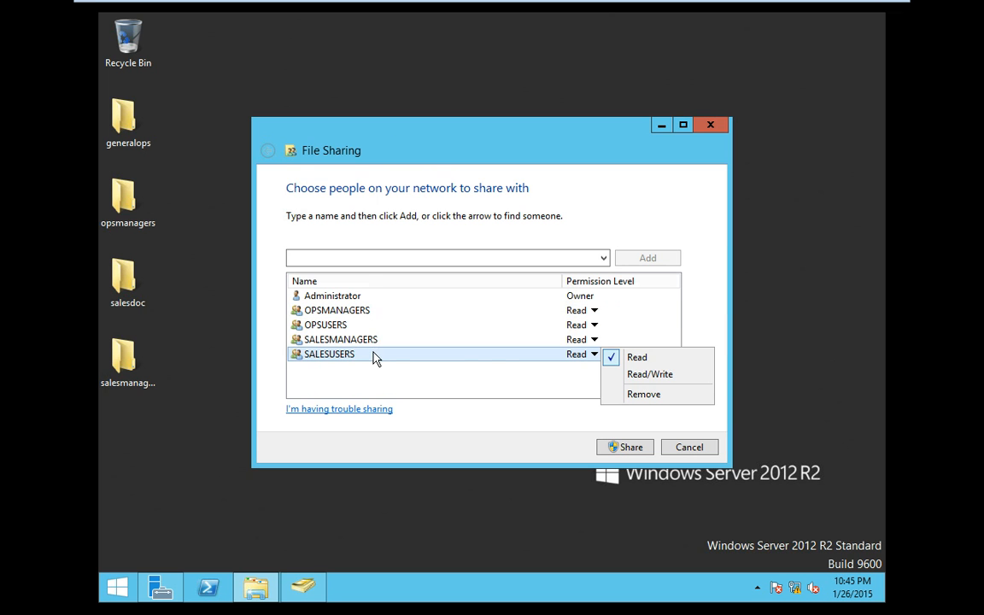
{"action": "left_click", "coordinate": [648, 375]}
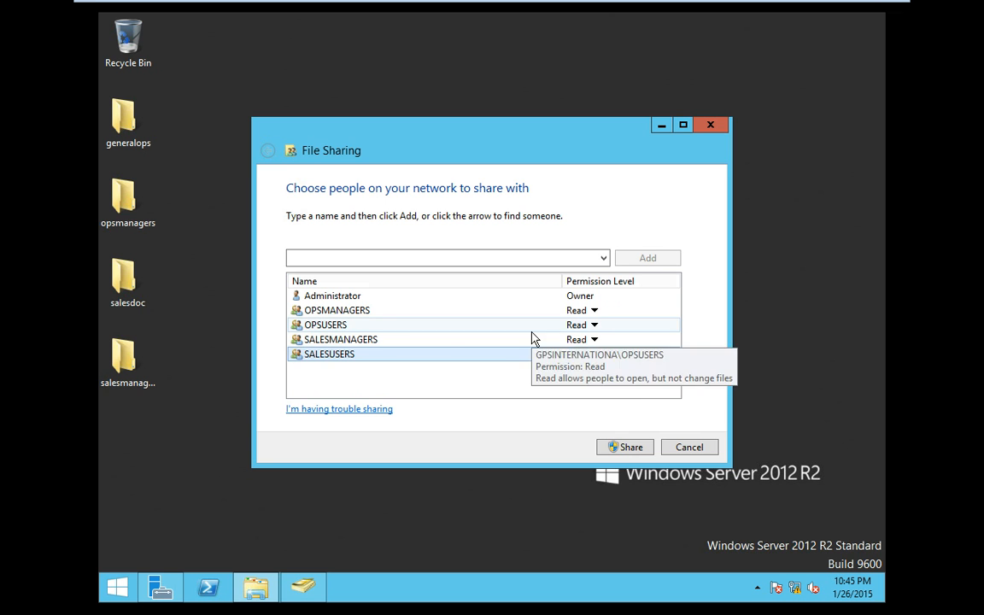
{"action": "left_click", "coordinate": [594, 340]}
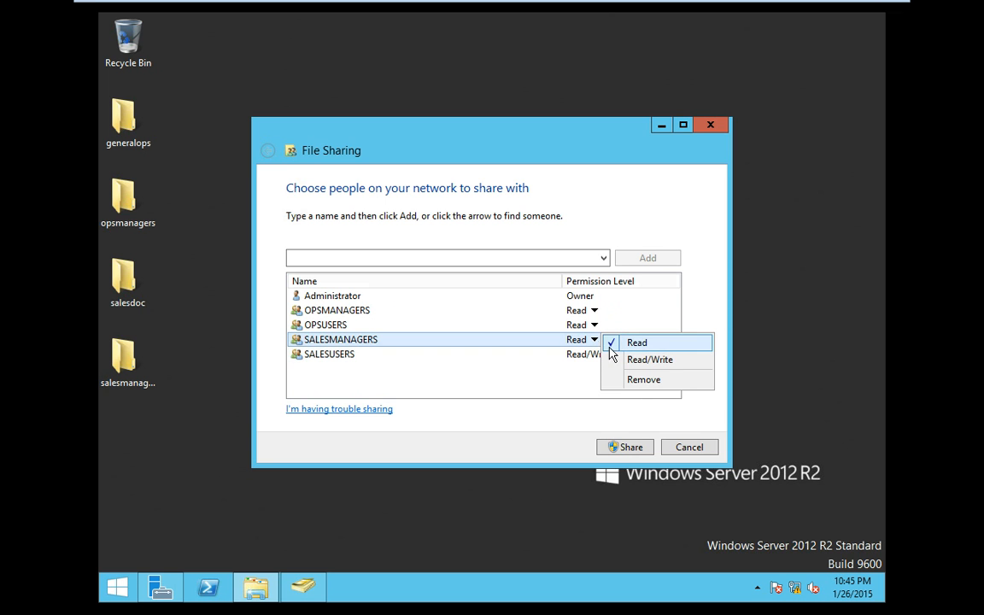
{"action": "left_click", "coordinate": [626, 360]}
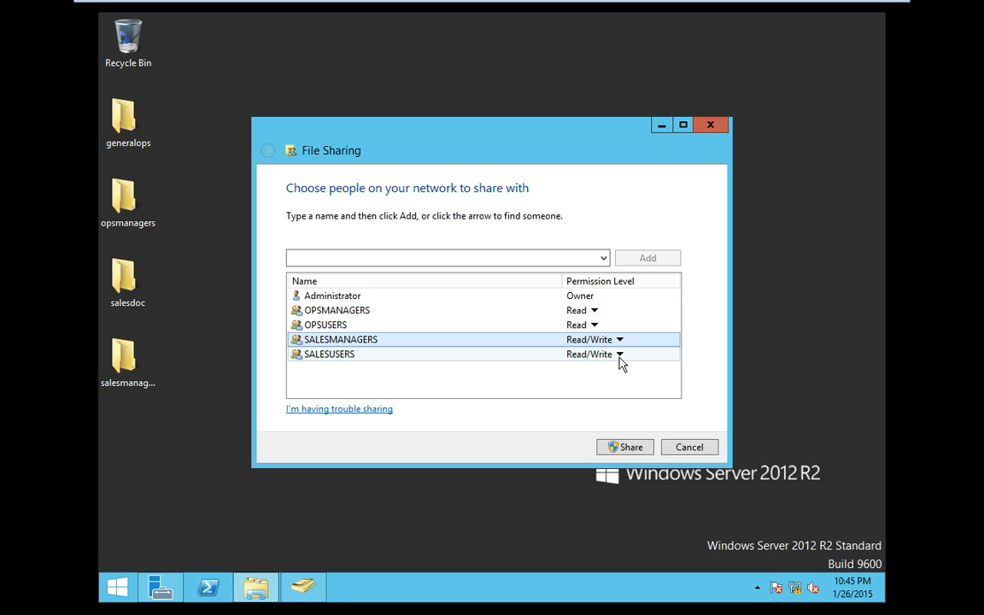
Share the salesdoc folder with the listed groups, with Read permission for OPSUSERS and OPSMANAGERS, and finish the sharing wizard
{"action": "left_click", "coordinate": [503, 333]}
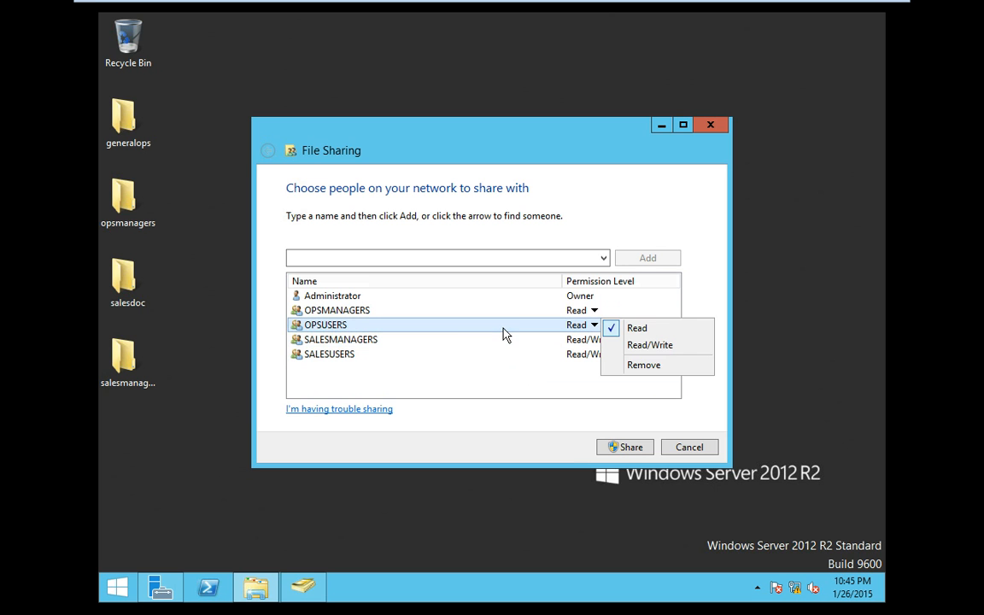
{"action": "left_click", "coordinate": [513, 309]}
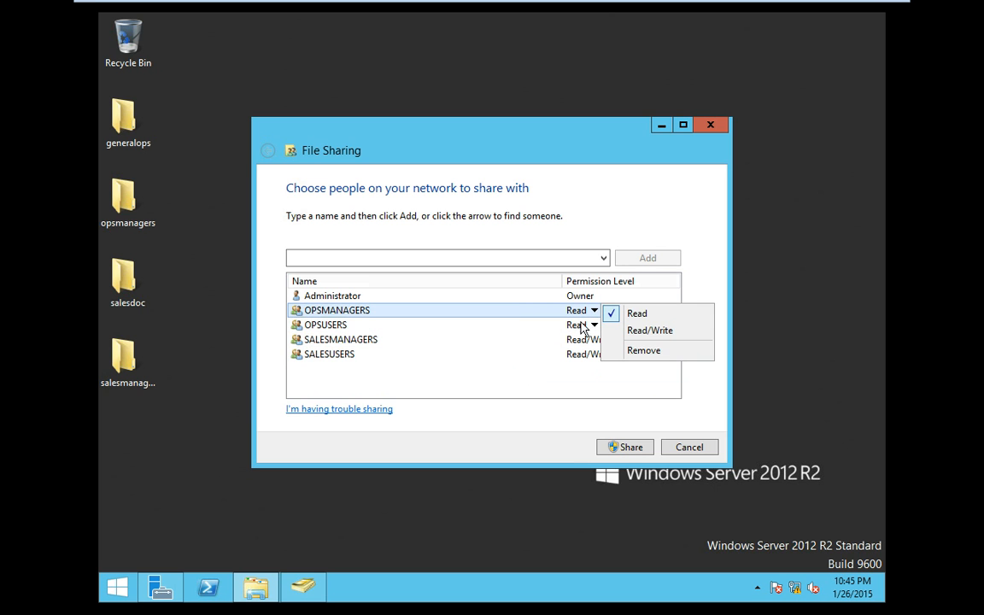
{"action": "left_click", "coordinate": [517, 382]}
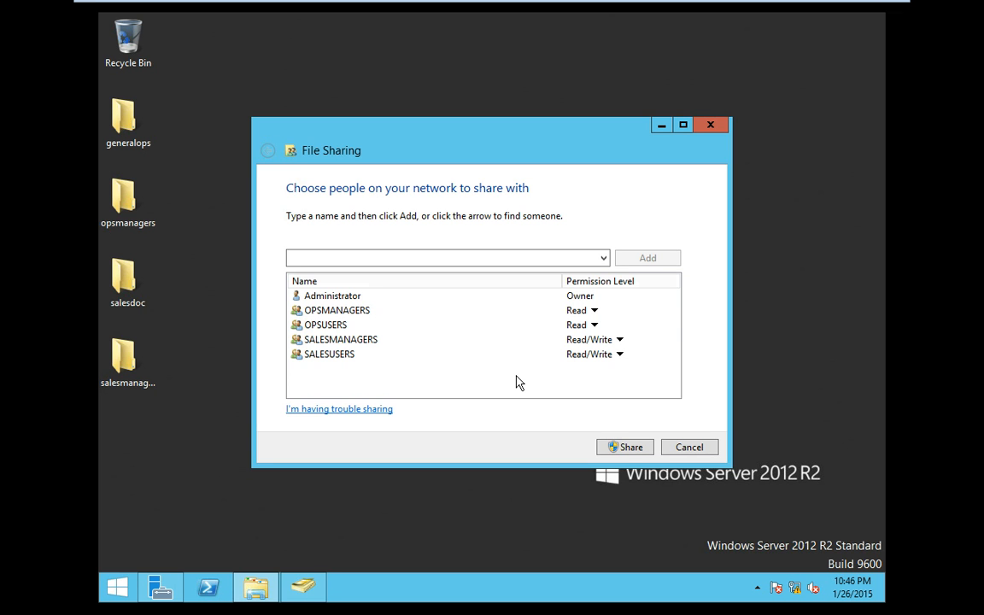
{"action": "left_click", "coordinate": [624, 449]}
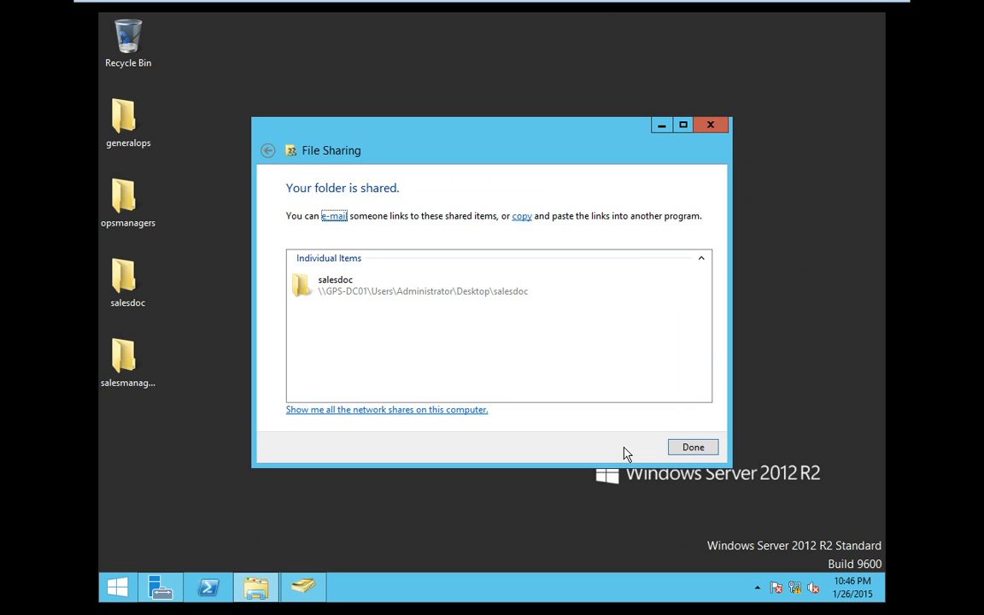
{"action": "left_click", "coordinate": [687, 451]}
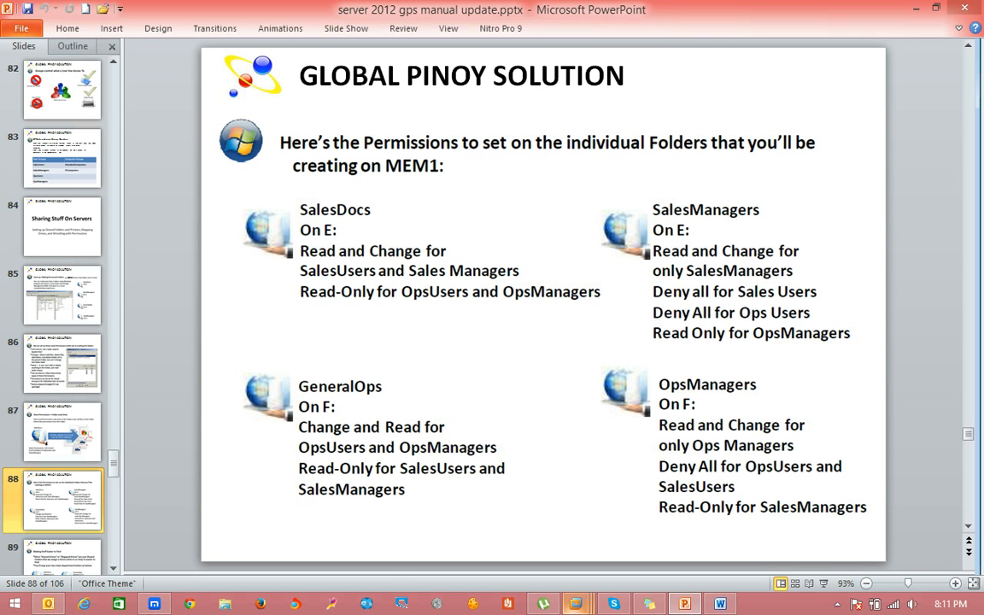
Switch from the PowerPoint permissions slide to the GPS-DC01 virtual machine and open sharing with specific people for the salesmanagers folder
{"action": "mouse_move", "coordinate": [577, 604]}
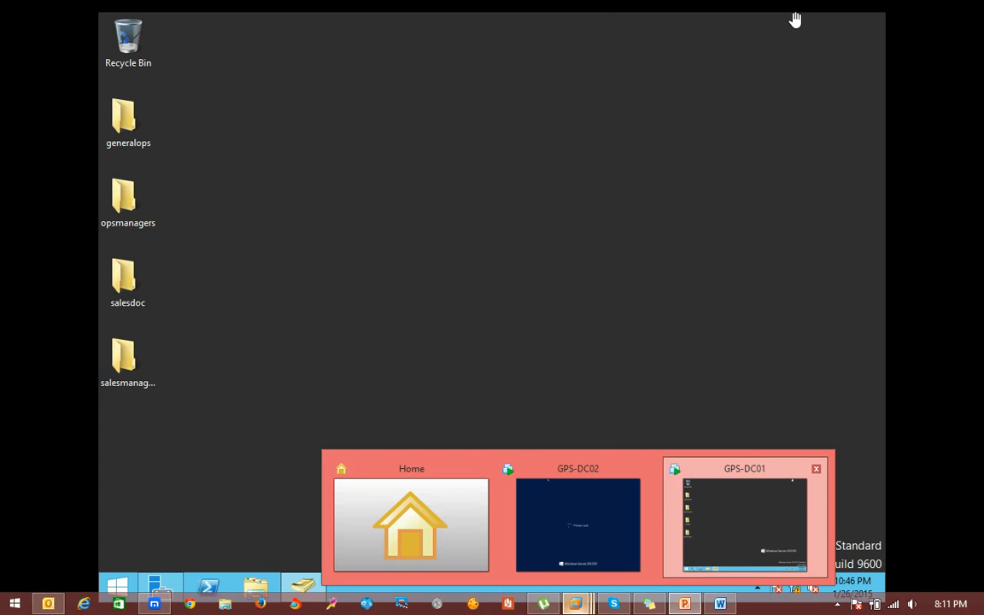
{"action": "left_click", "coordinate": [740, 532]}
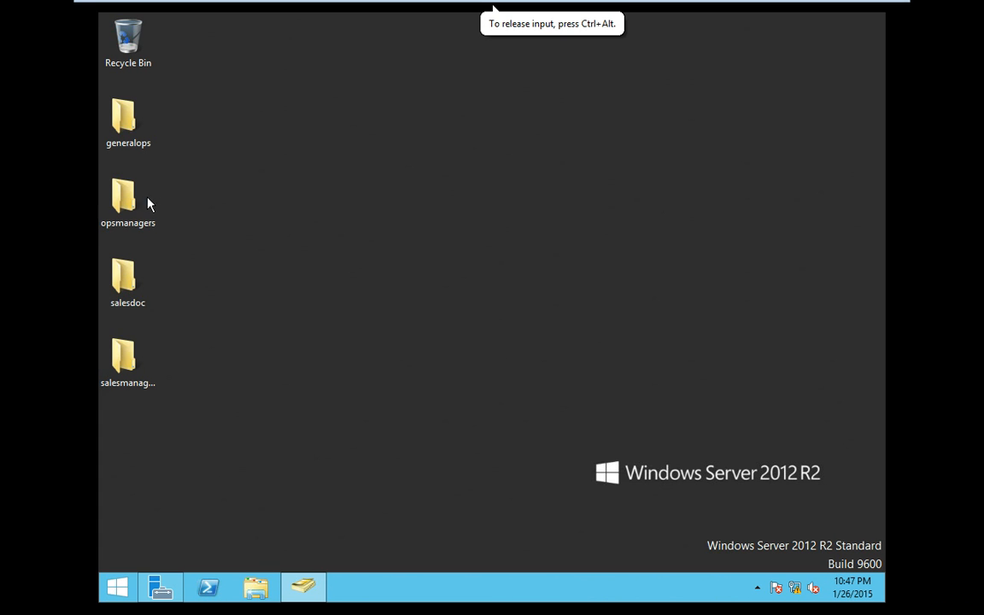
{"action": "right_click", "coordinate": [128, 373]}
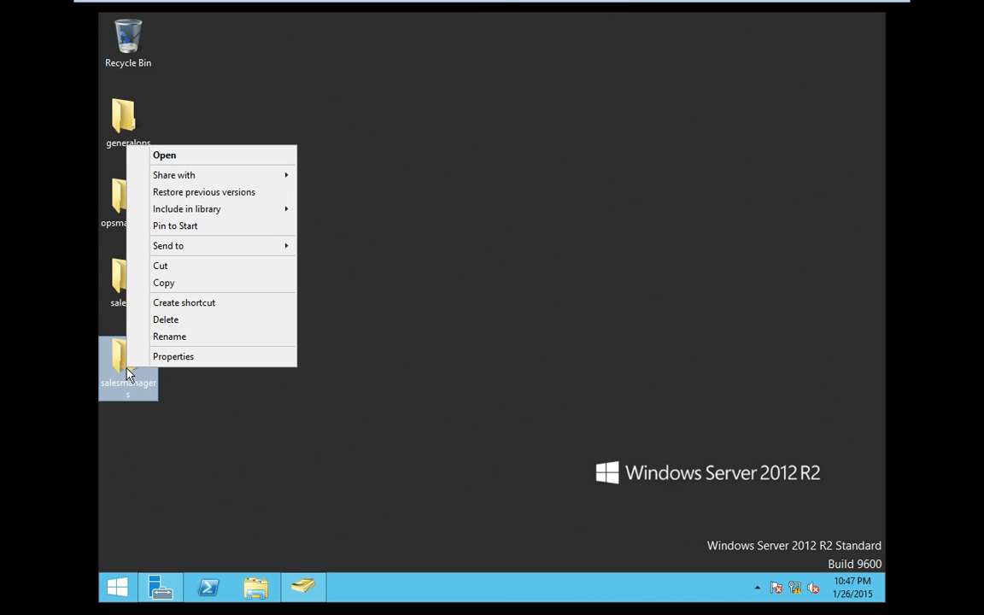
{"action": "mouse_move", "coordinate": [285, 181]}
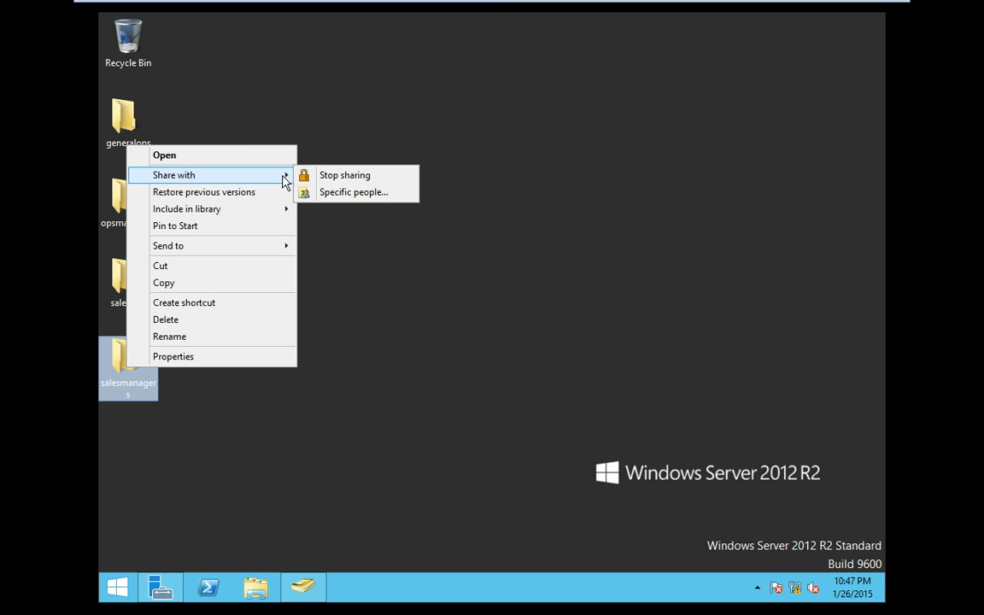
{"action": "left_click", "coordinate": [329, 198]}
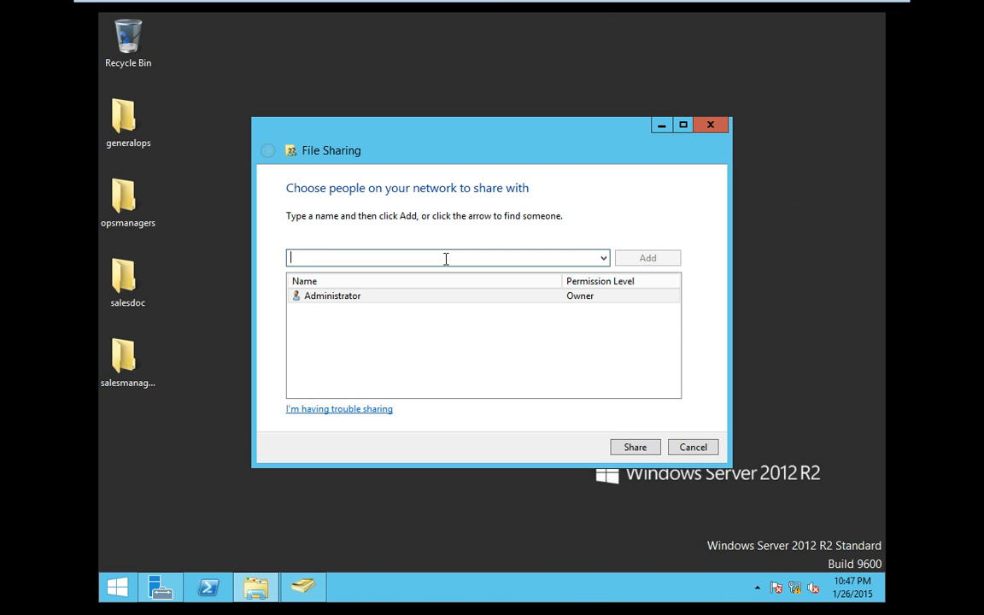
Find the domain groups matching sales and add both SALESMANAGERS and SALESUSERS to the salesmanagers folder's sharing list
{"action": "type", "text": "sal"}
{"action": "type", "text": "s"}
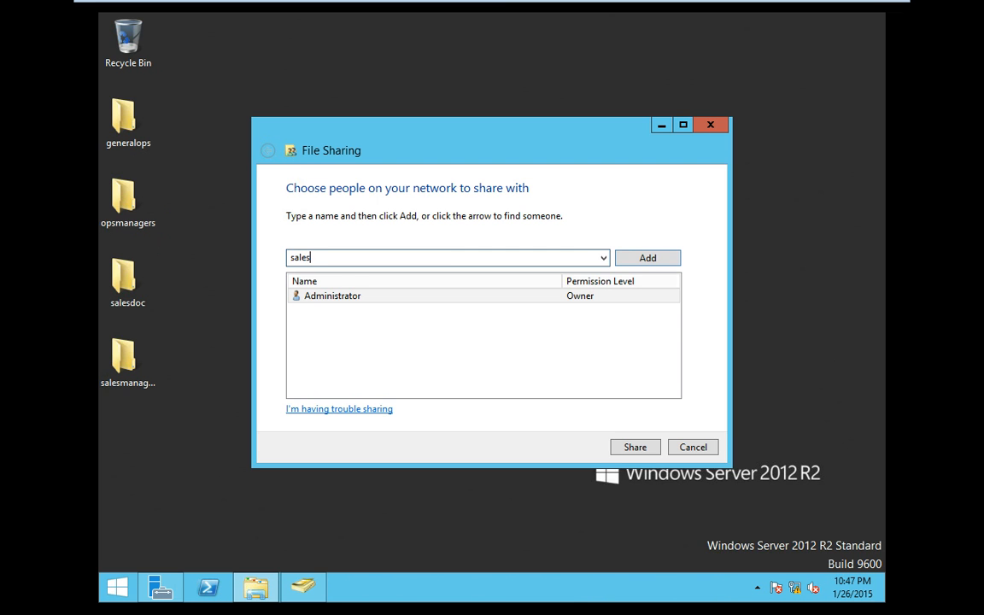
{"action": "left_click", "coordinate": [674, 266]}
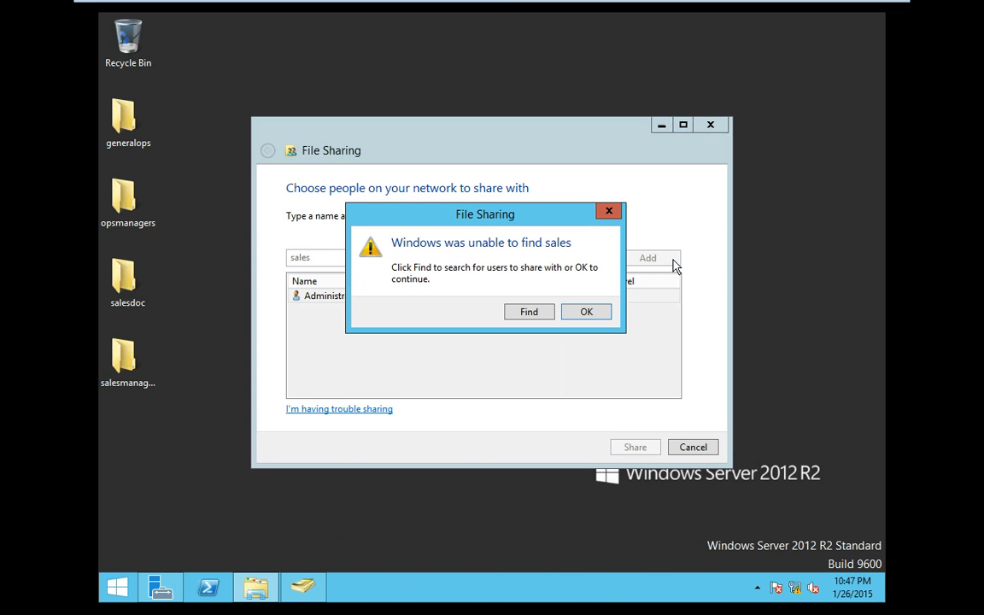
{"action": "left_click", "coordinate": [529, 312]}
{"action": "type", "text": "sales"}
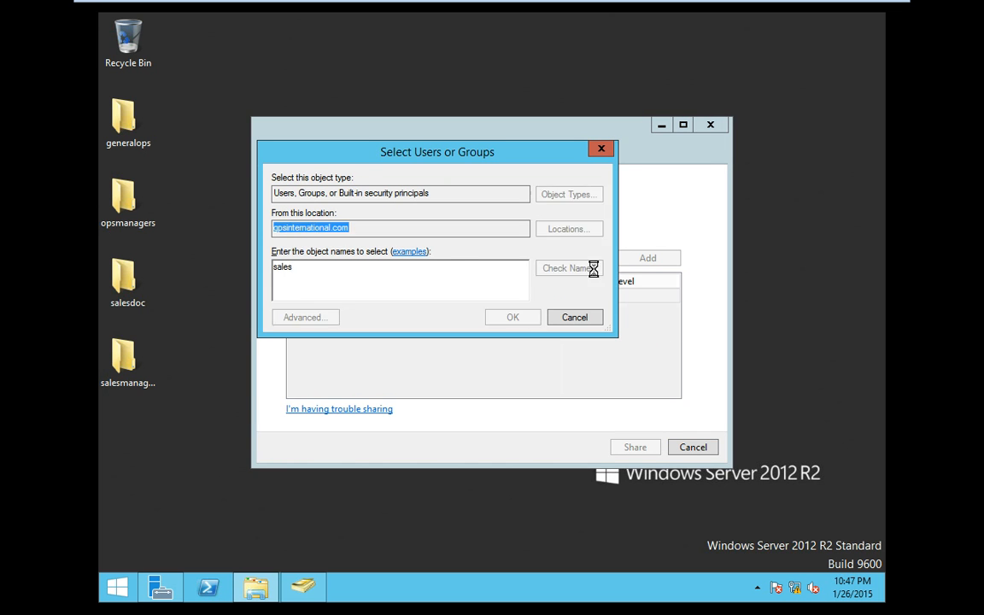
{"action": "left_click", "coordinate": [591, 268]}
{"action": "left_click", "coordinate": [335, 282]}
{"action": "left_click", "coordinate": [335, 269], "text": "shift"}
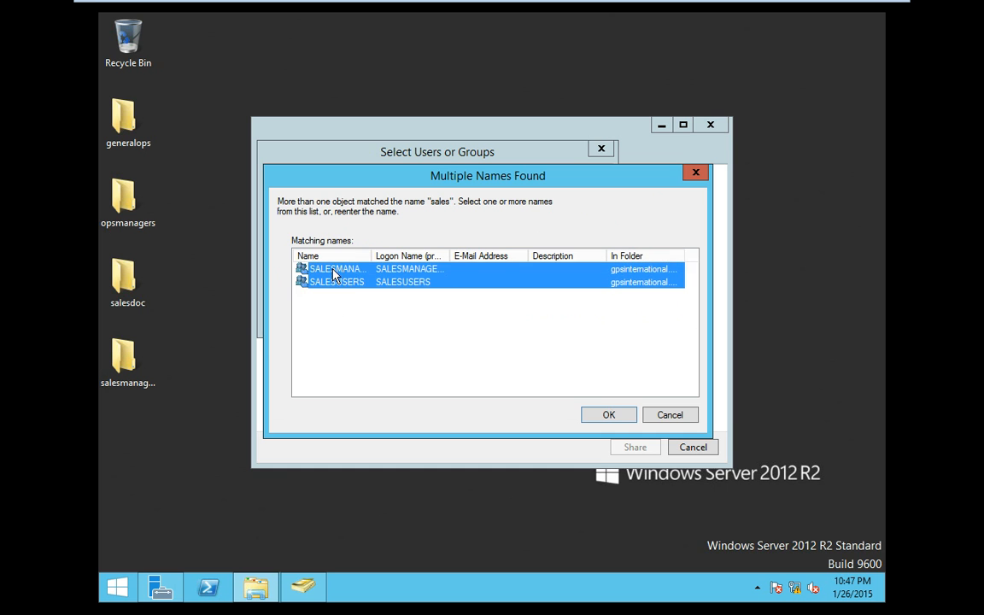
{"action": "left_click", "coordinate": [605, 415]}
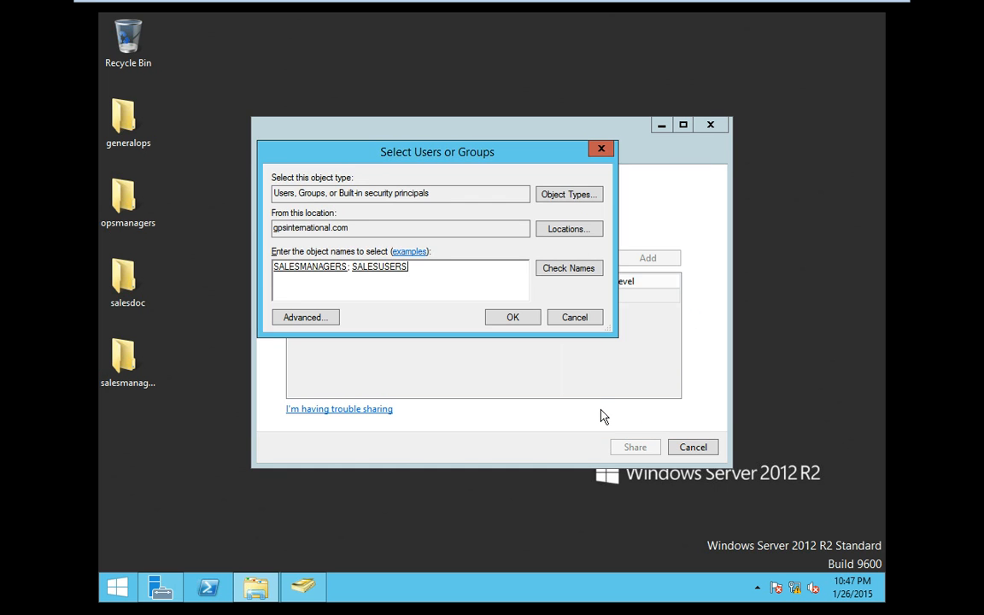
{"action": "left_click", "coordinate": [512, 318]}
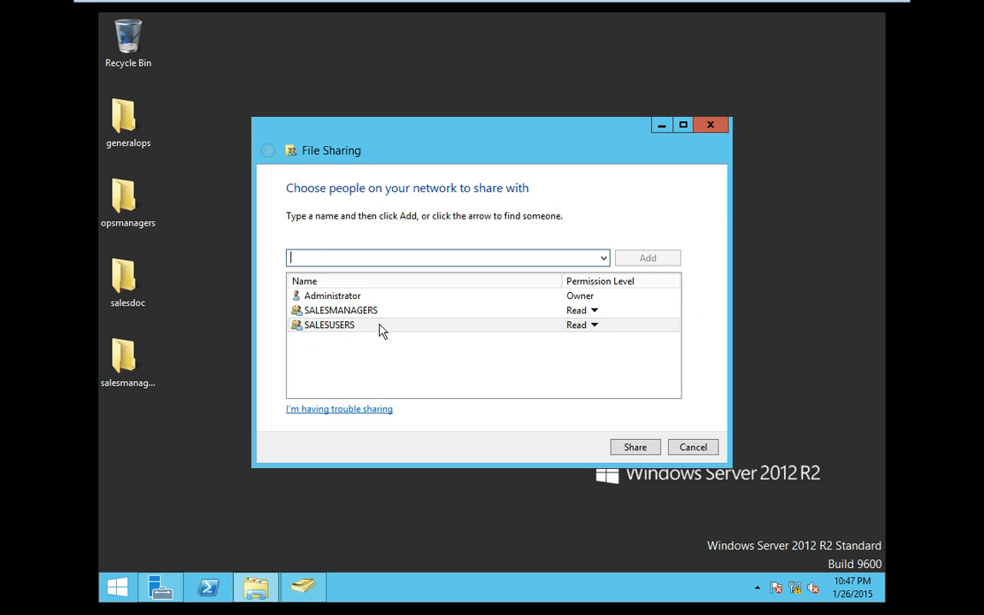
Find the domain groups matching ops and add both OPSMANAGERS and OPSUSERS to the salesmanagers folder's sharing list
{"action": "left_click", "coordinate": [457, 258]}
{"action": "type", "text": "ops"}
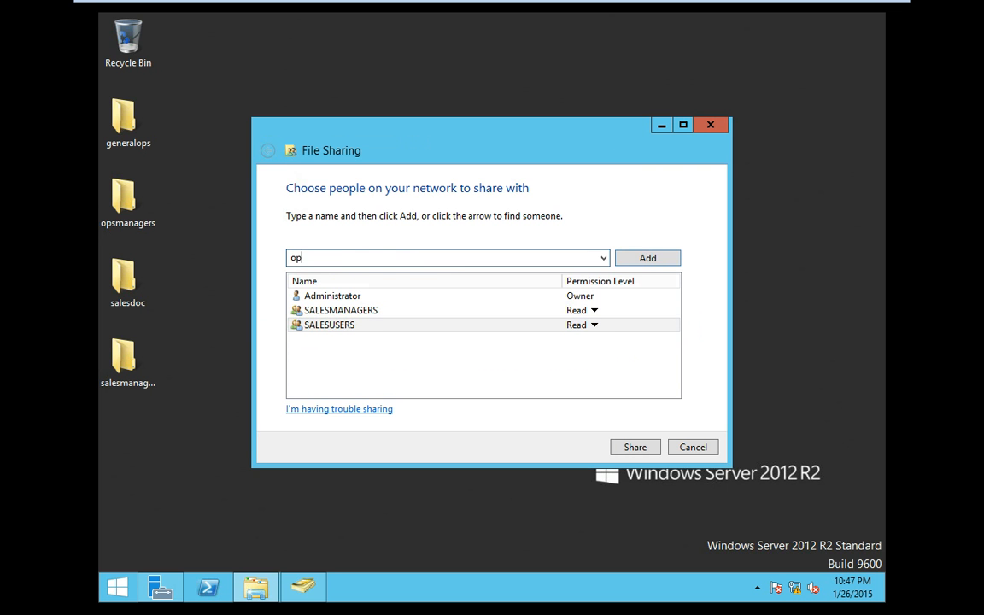
{"action": "left_click", "coordinate": [642, 259]}
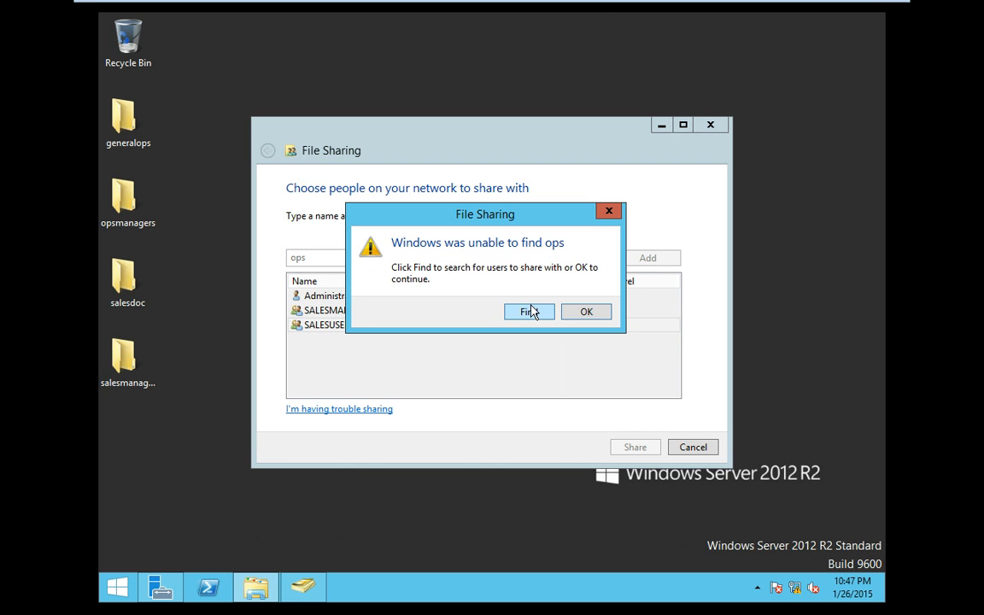
{"action": "left_click", "coordinate": [529, 313]}
{"action": "type", "text": "ops"}
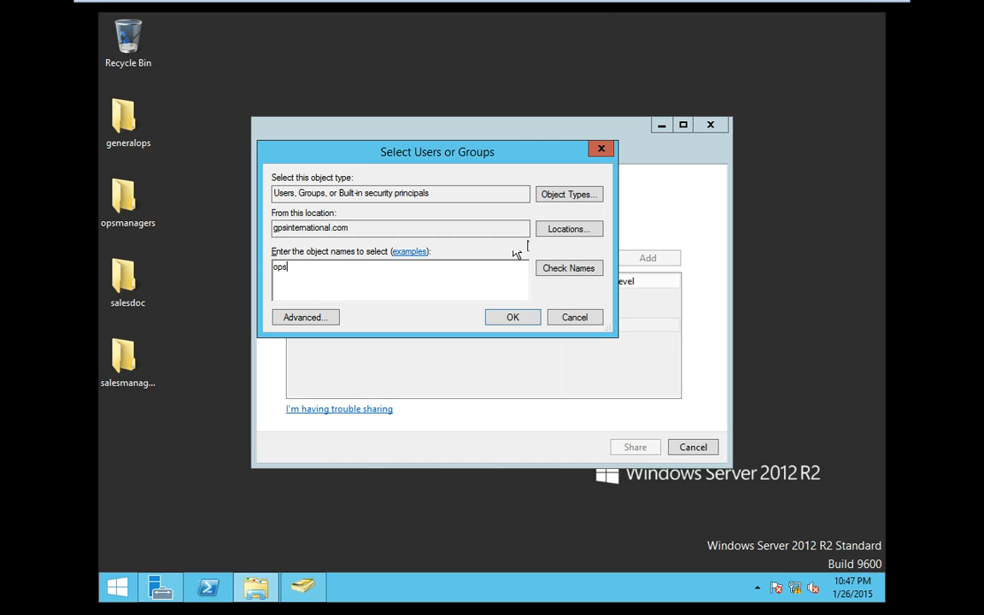
{"action": "left_click", "coordinate": [566, 268]}
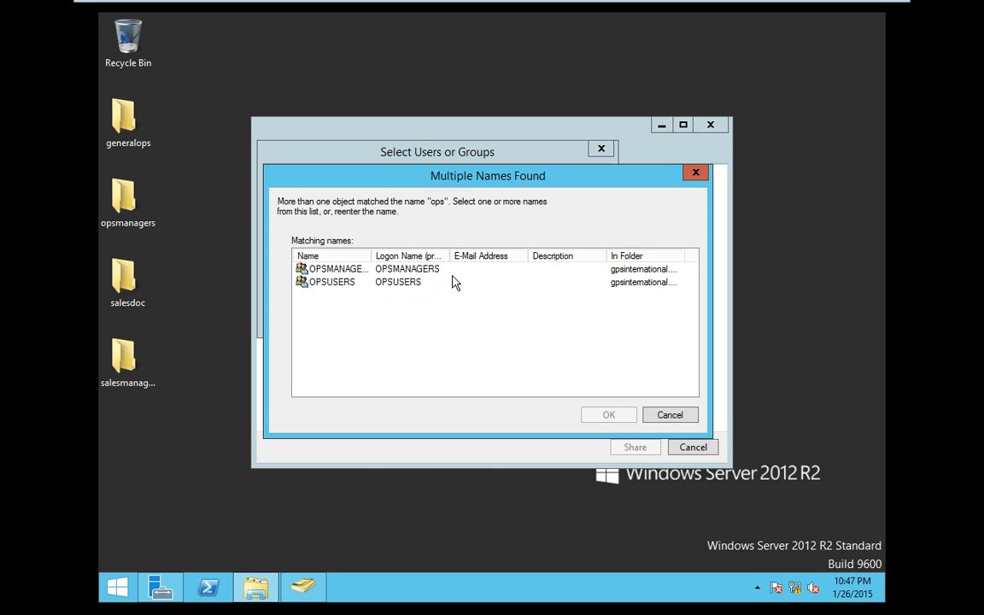
{"action": "left_click_drag", "start_coordinate": [346, 306], "coordinate": [339, 269]}
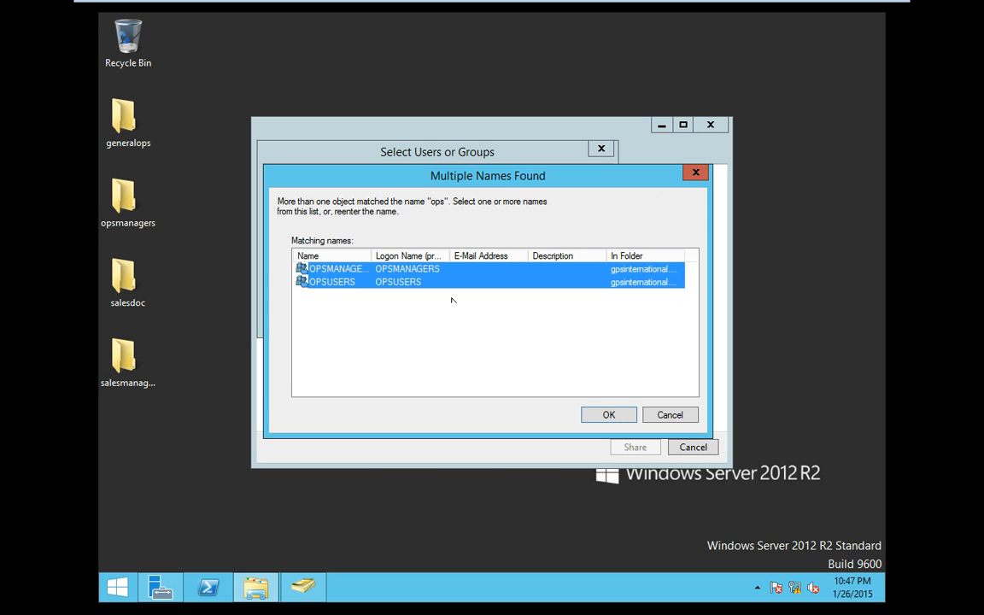
{"action": "left_click", "coordinate": [604, 414]}
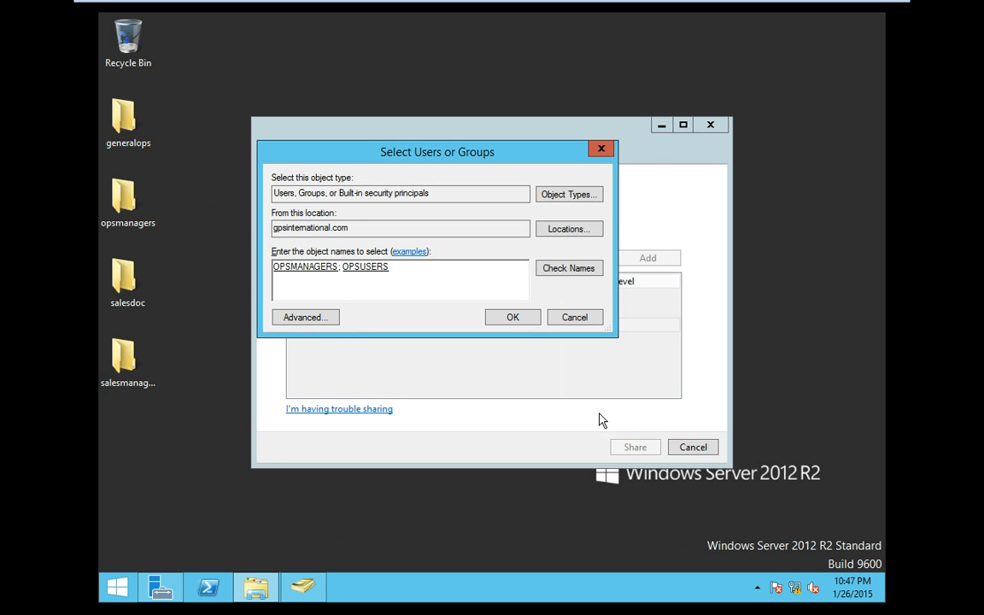
{"action": "left_click", "coordinate": [527, 321]}
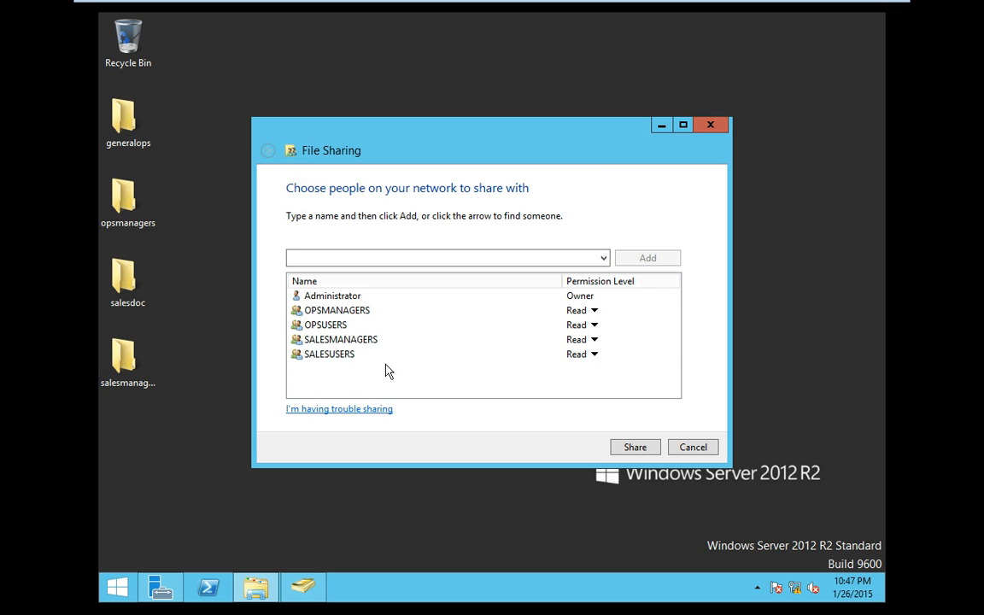
Check the SalesManagers folder permissions on the PowerPoint slide and return to the GPS-DC01 virtual machine
{"action": "left_click", "coordinate": [593, 354]}
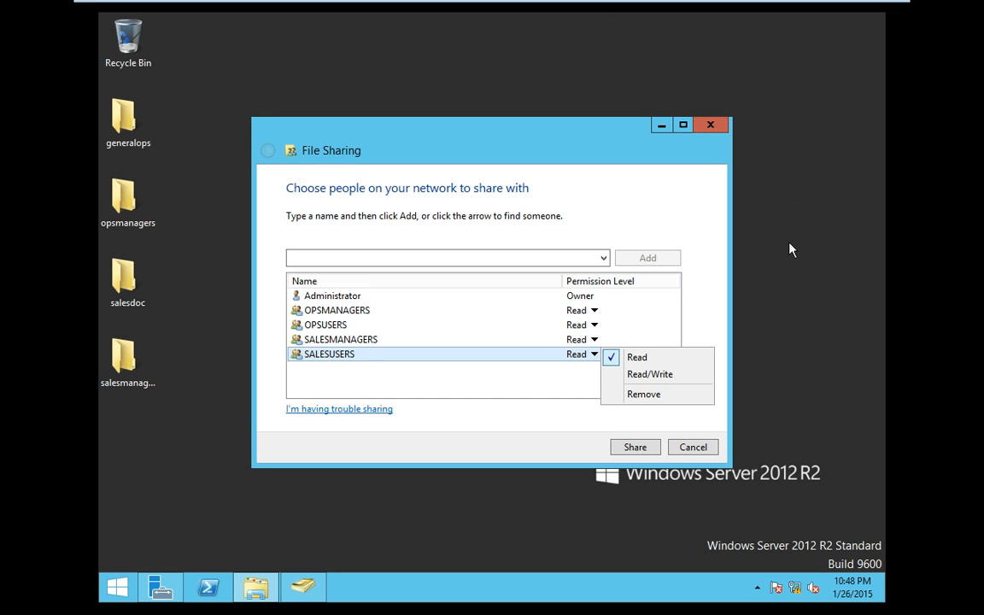
{"action": "left_click", "coordinate": [784, 117]}
{"action": "mouse_move", "coordinate": [760, 4]}
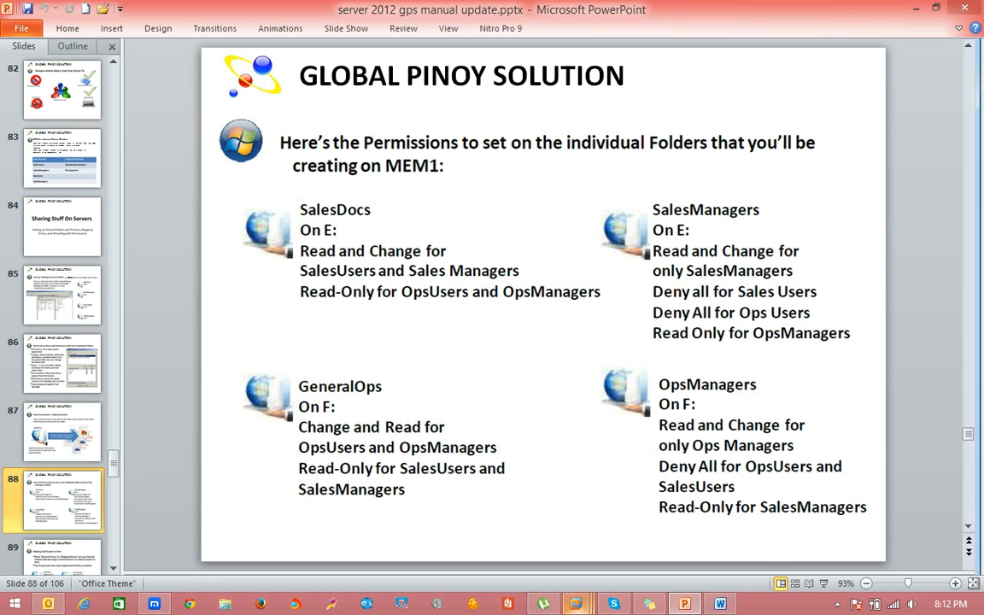
{"action": "mouse_move", "coordinate": [577, 604]}
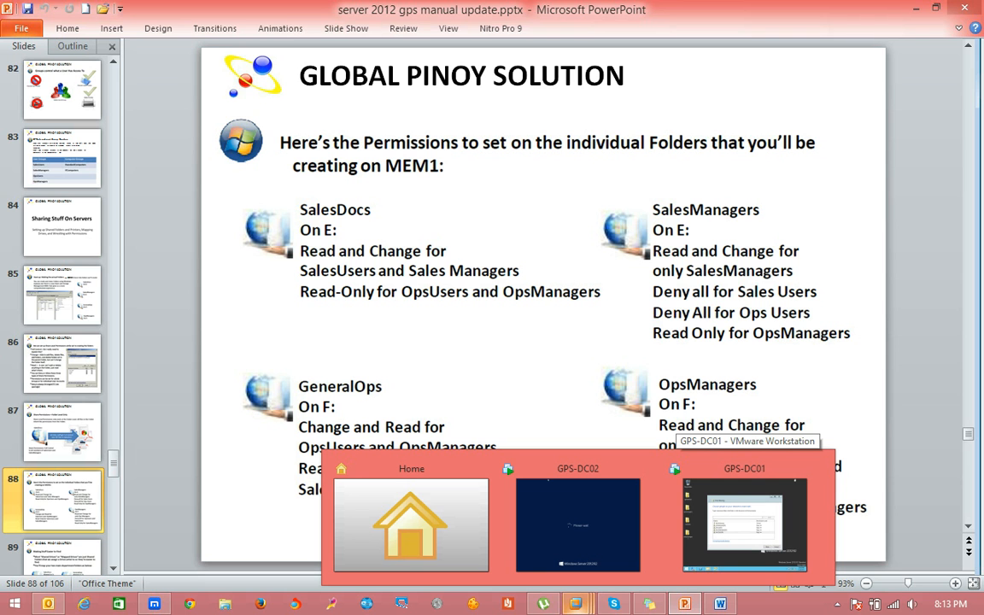
{"action": "left_click", "coordinate": [744, 521]}
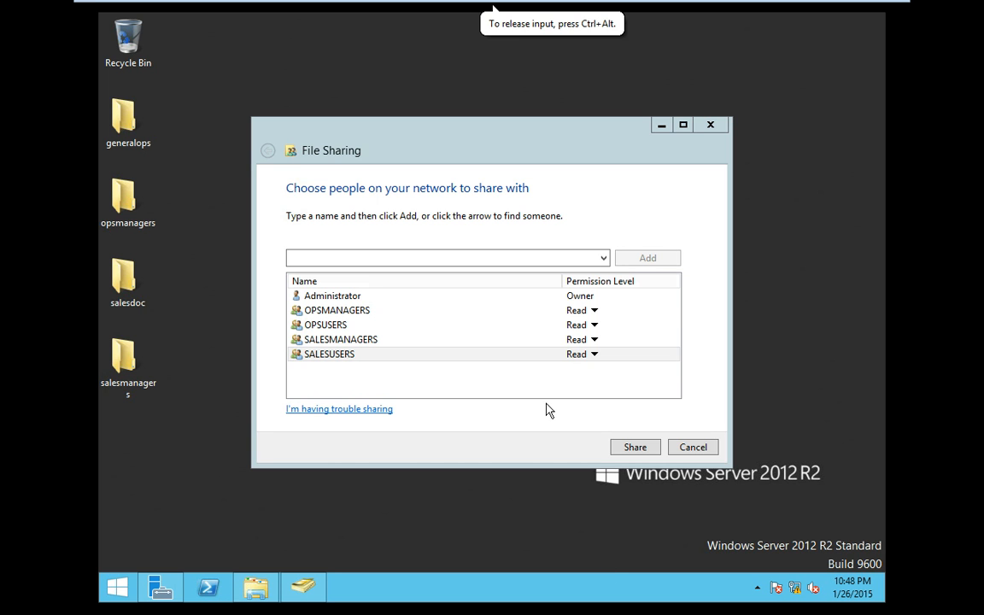
Remove SALESUSERS and OPSUSERS from the salesmanagers folder's sharing list
{"action": "left_click", "coordinate": [595, 359]}
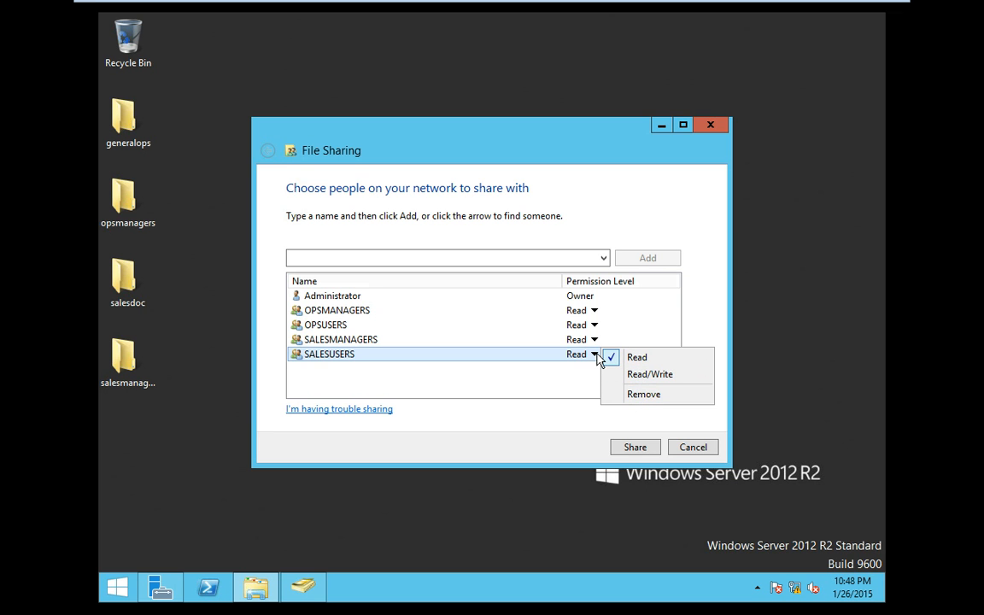
{"action": "left_click", "coordinate": [642, 394]}
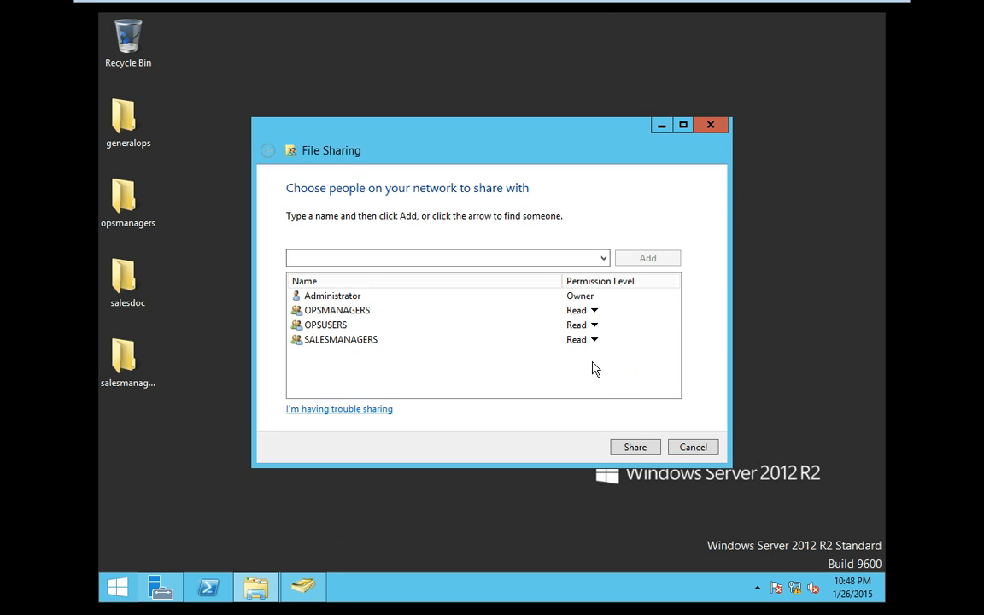
{"action": "left_click", "coordinate": [585, 328]}
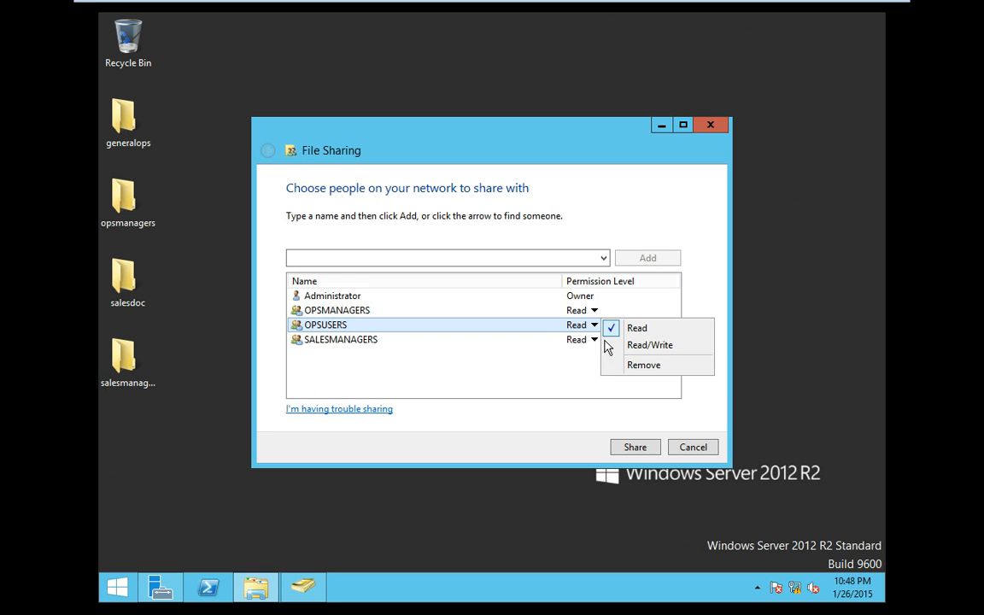
{"action": "left_click", "coordinate": [611, 367]}
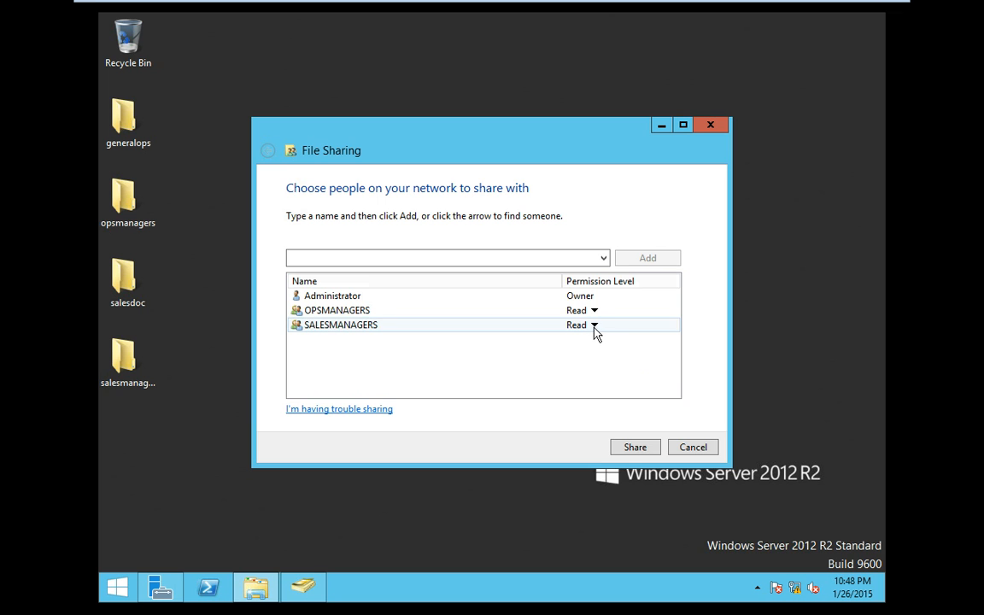
Share the salesmanagers folder with Read/Write permission for SALESMANAGERS and Read for OPSMANAGERS, and finish the sharing wizard
{"action": "left_click", "coordinate": [594, 330]}
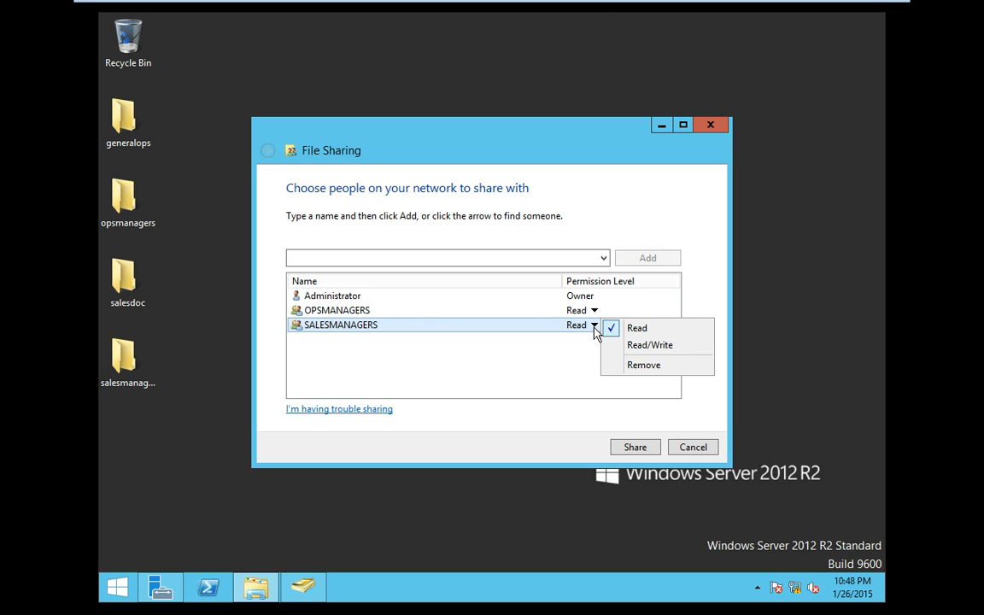
{"action": "left_click", "coordinate": [633, 345]}
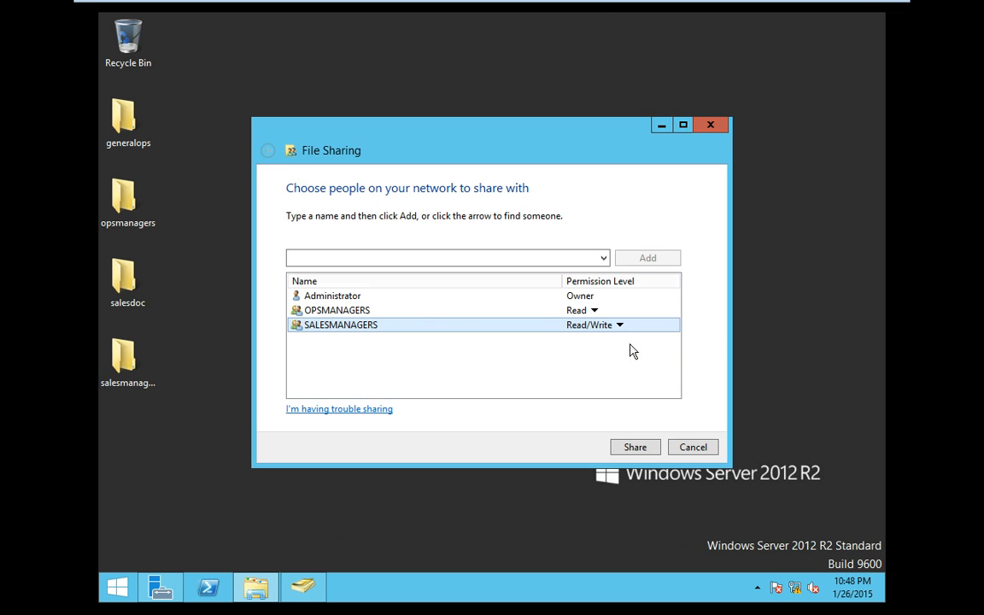
{"action": "left_click", "coordinate": [593, 310]}
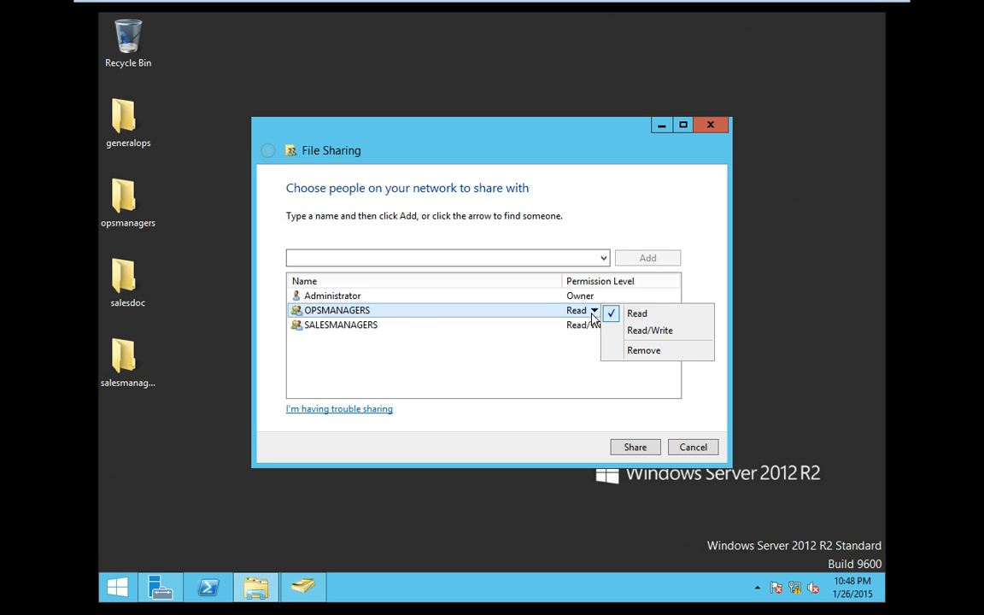
{"action": "left_click", "coordinate": [585, 353]}
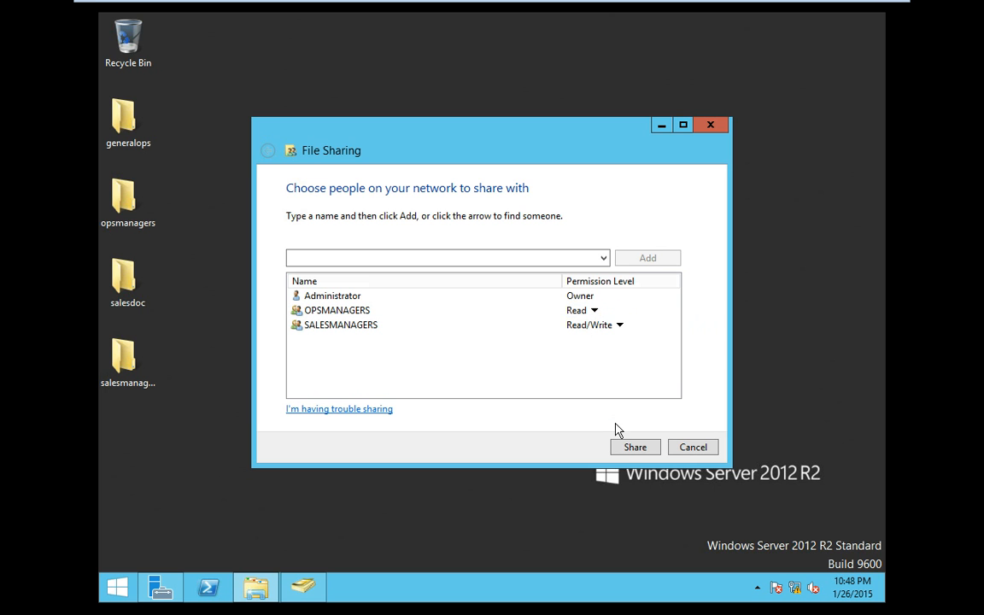
{"action": "left_click", "coordinate": [632, 453]}
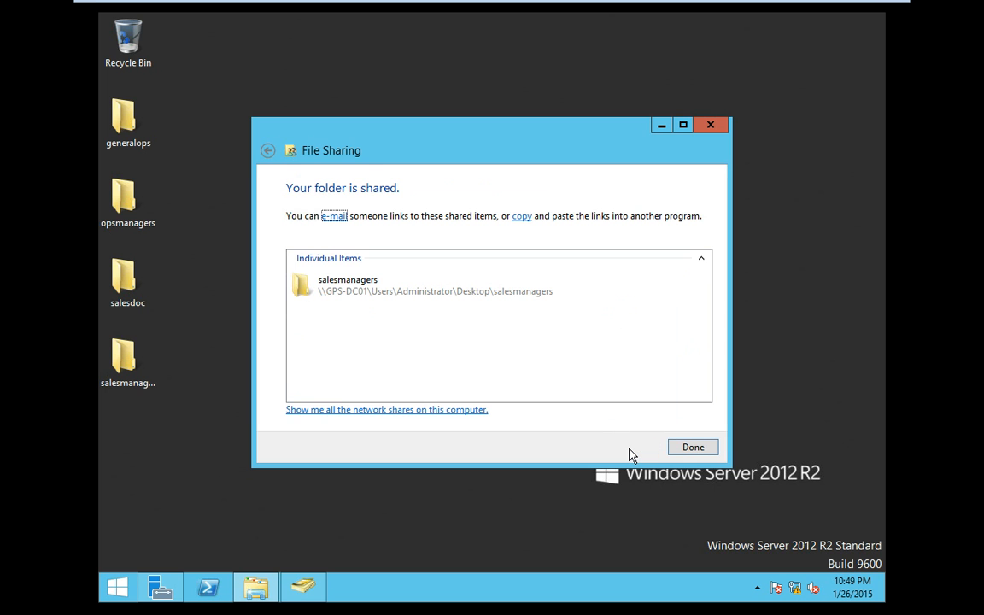
{"action": "left_click", "coordinate": [690, 449]}
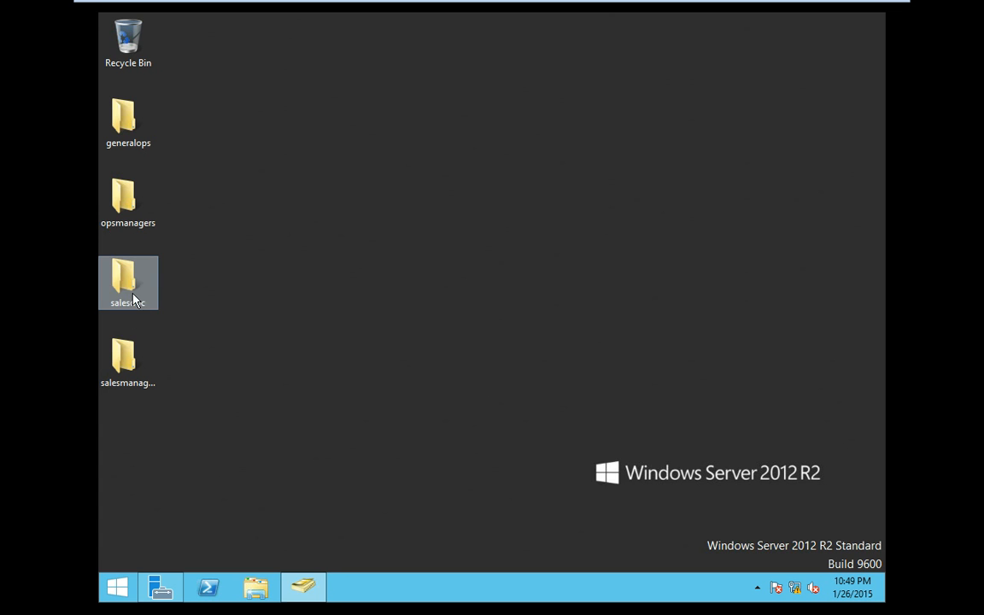
Check the GeneralOps folder permissions on the PowerPoint slide and switch back to the GPS-DC01 virtual machine
{"action": "left_click", "coordinate": [142, 361]}
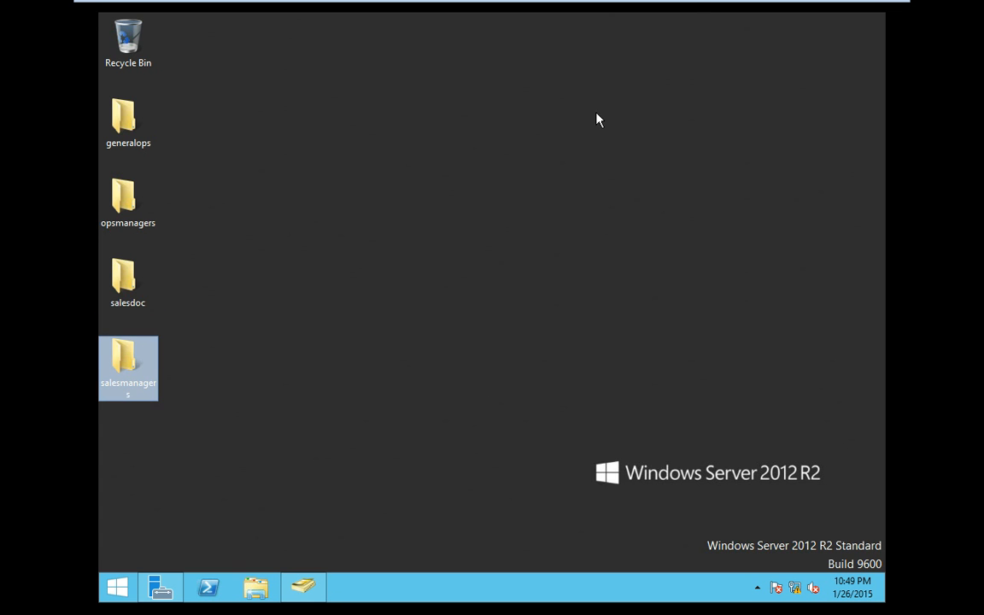
{"action": "mouse_move", "coordinate": [696, 13]}
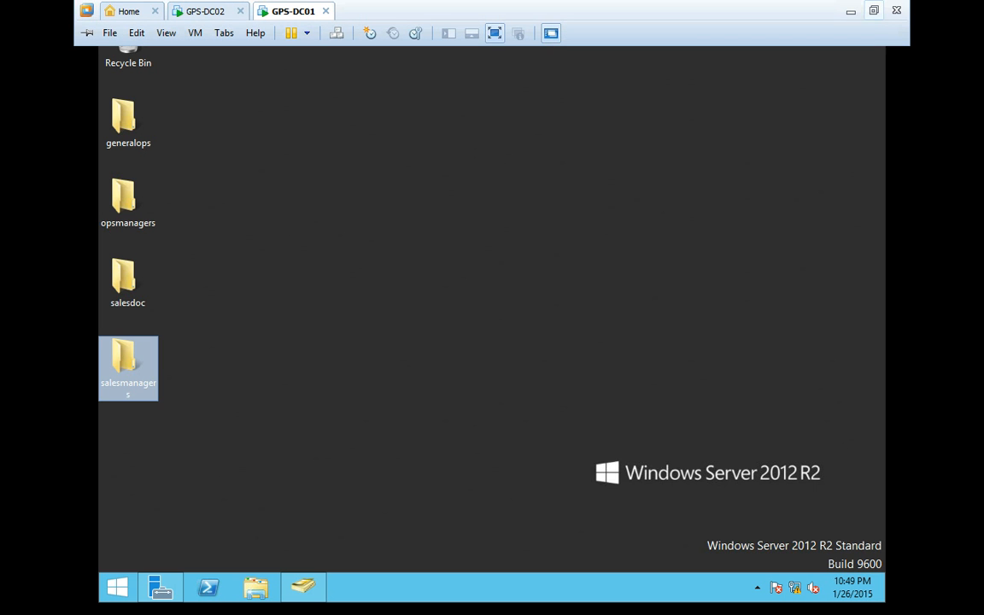
{"action": "left_click", "coordinate": [850, 11]}
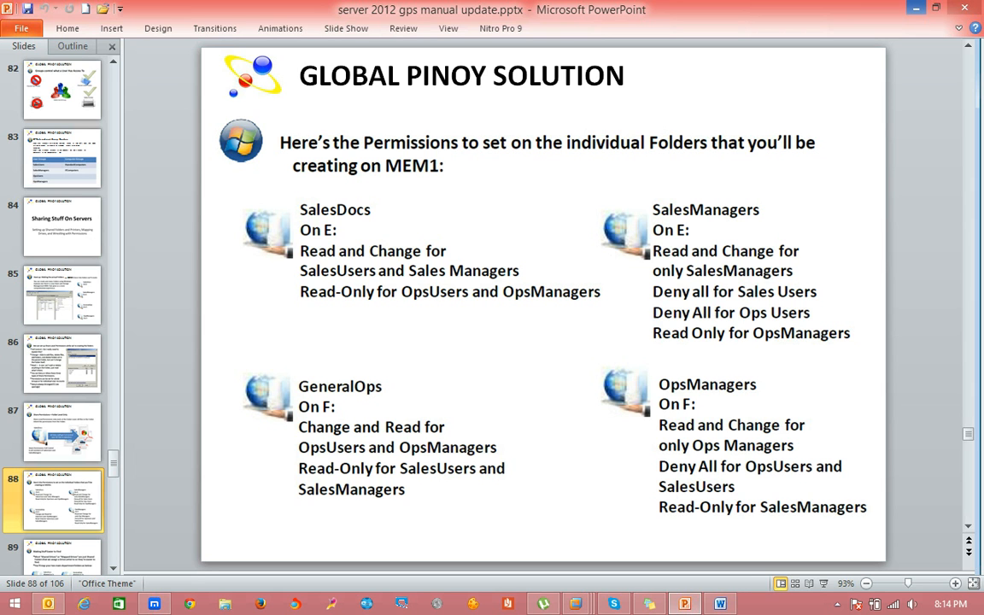
{"action": "mouse_move", "coordinate": [576, 603]}
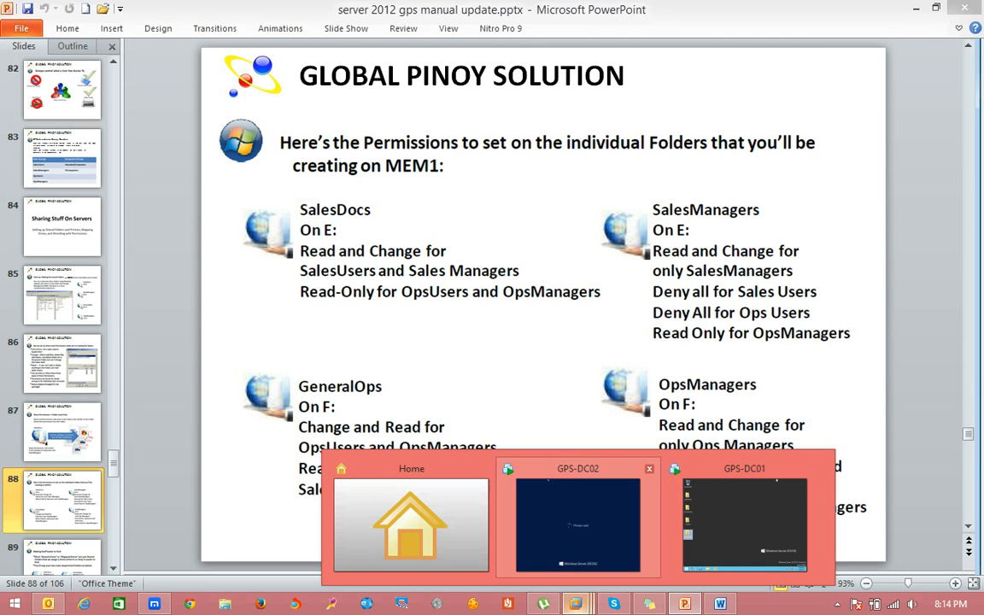
{"action": "left_click", "coordinate": [741, 520]}
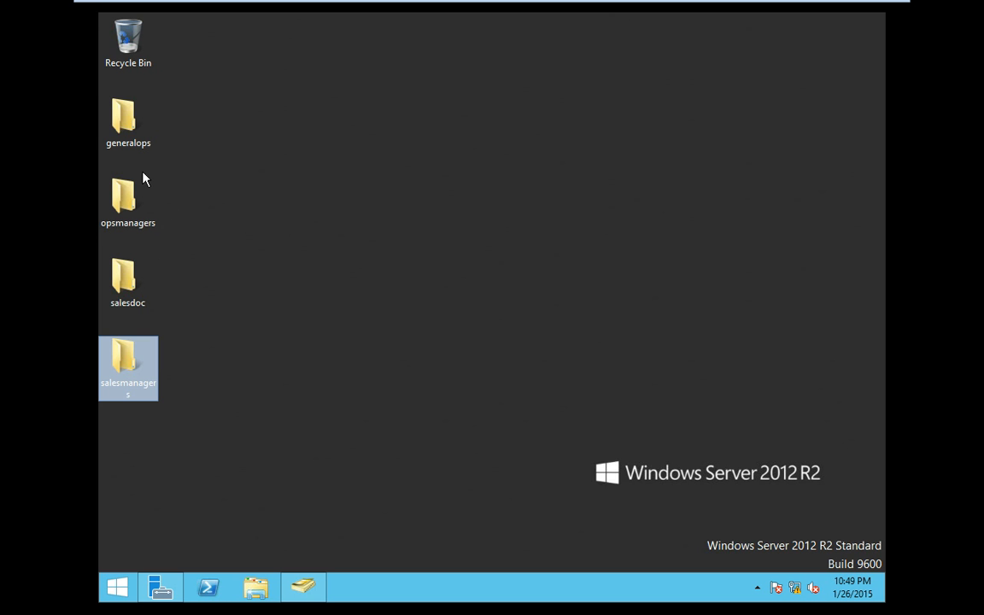
Open sharing with specific people for the generalops folder on the desktop
{"action": "left_click", "coordinate": [132, 128]}
{"action": "right_click", "coordinate": [132, 128]}
{"action": "mouse_move", "coordinate": [224, 152]}
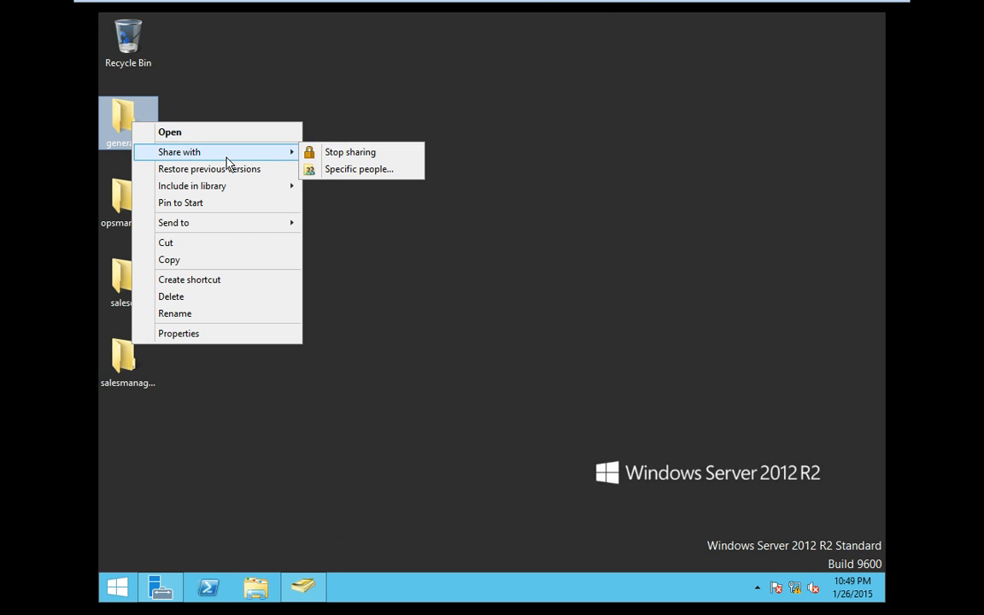
{"action": "left_click", "coordinate": [340, 168]}
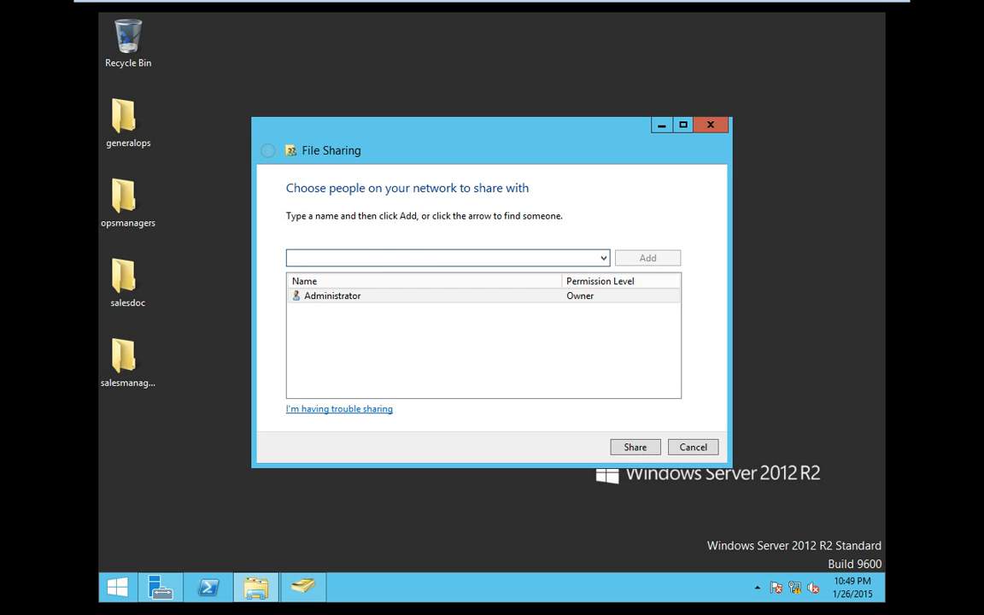
Find the domain groups matching ops and add both OPSMANAGERS and OPSUSERS to the generalops folder's sharing list
{"action": "type", "text": "ops"}
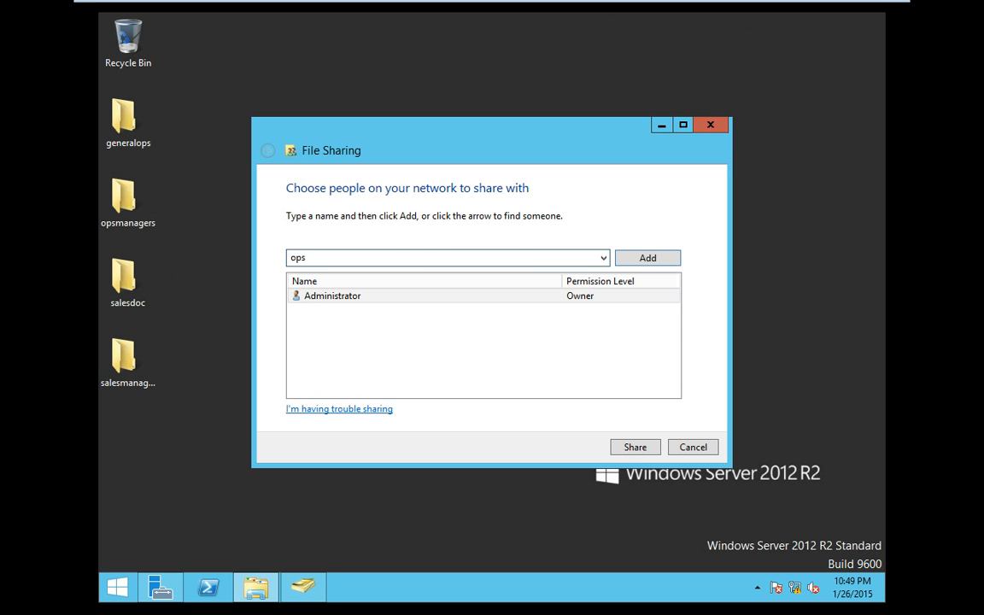
{"action": "left_click", "coordinate": [669, 258]}
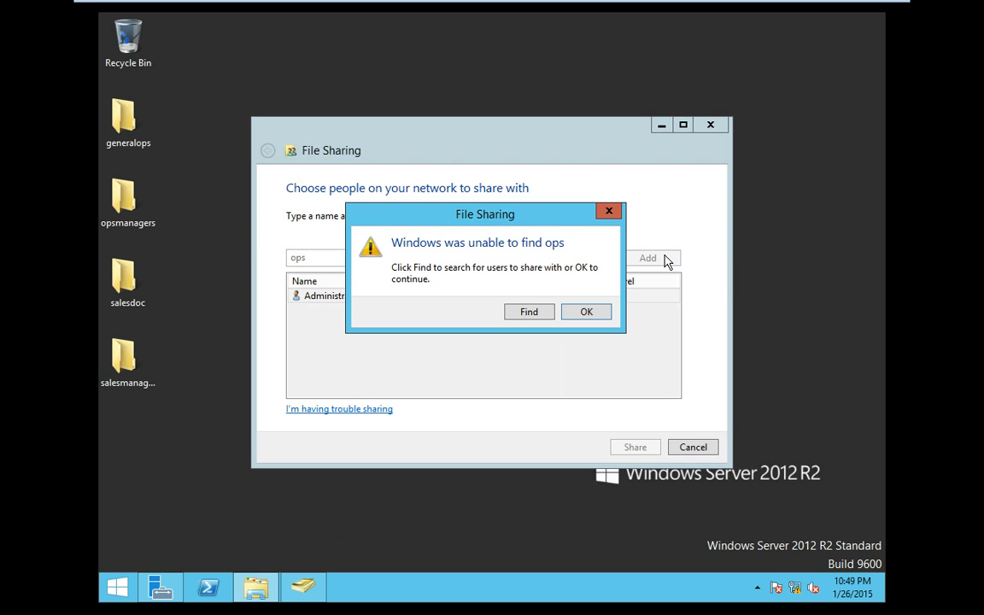
{"action": "left_click", "coordinate": [523, 313]}
{"action": "type", "text": "ops"}
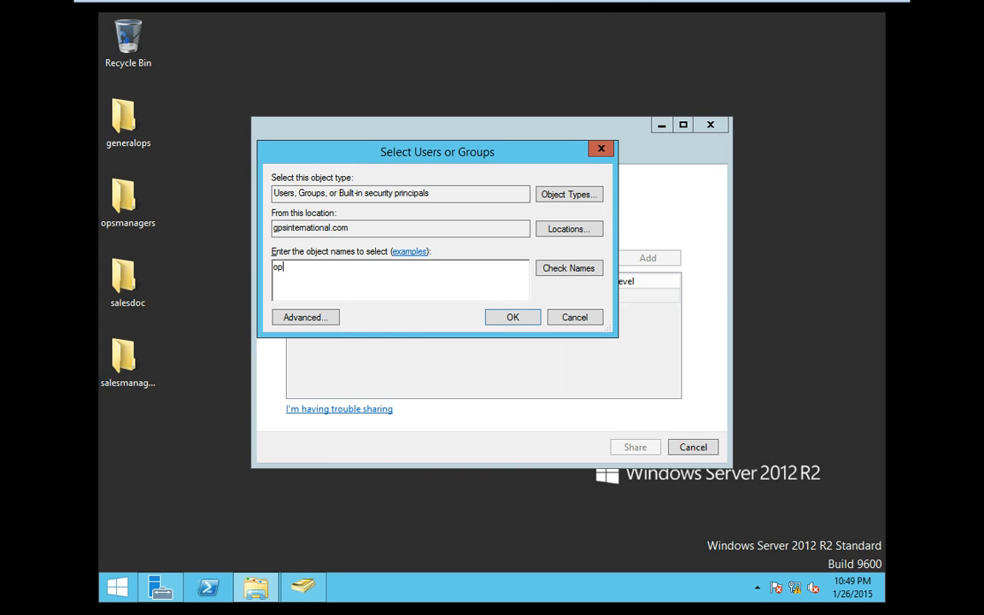
{"action": "left_click", "coordinate": [569, 270]}
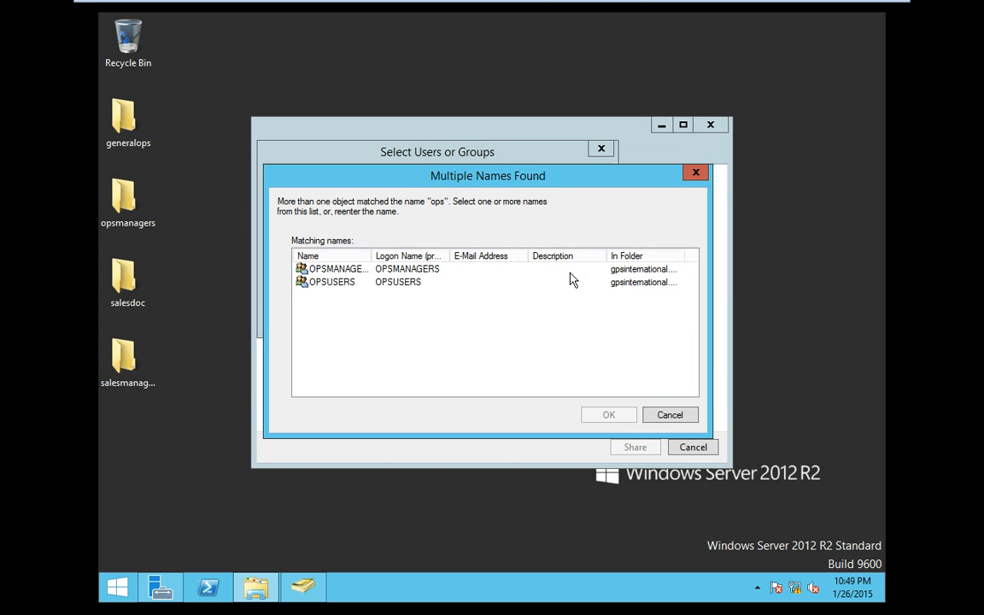
{"action": "left_click_drag", "start_coordinate": [327, 290], "coordinate": [325, 272]}
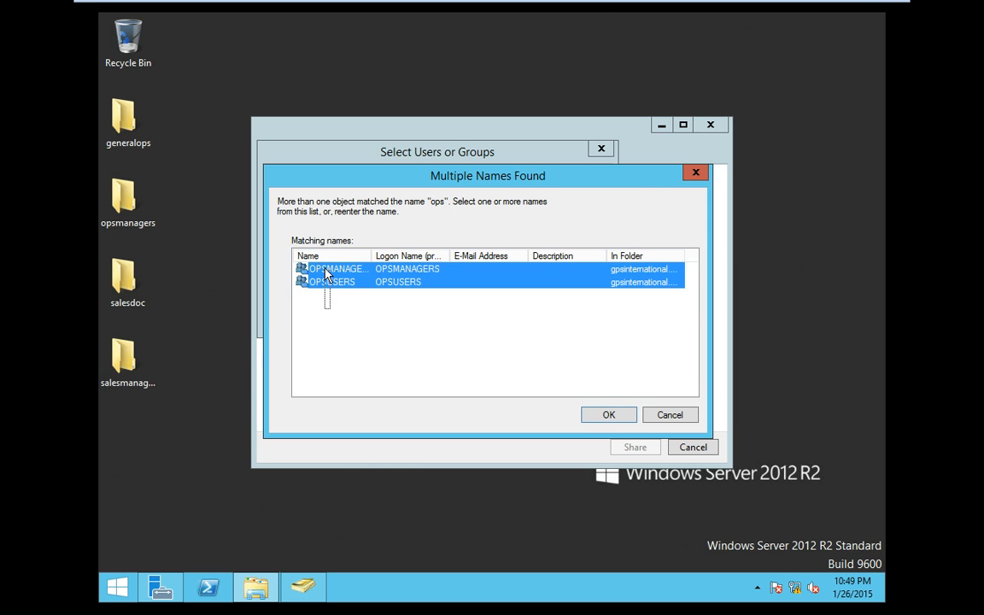
{"action": "left_click", "coordinate": [617, 417]}
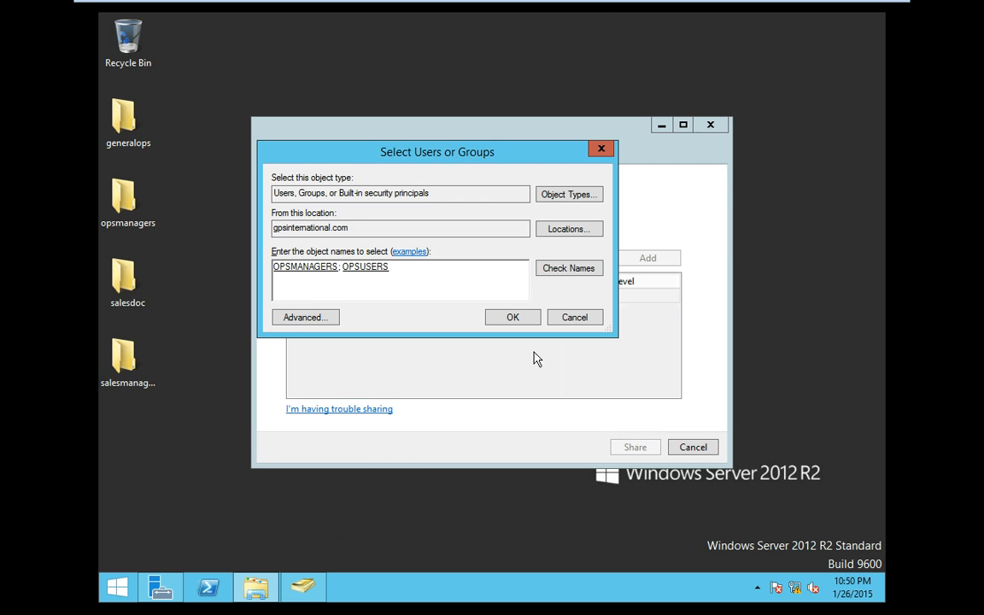
{"action": "left_click", "coordinate": [511, 319]}
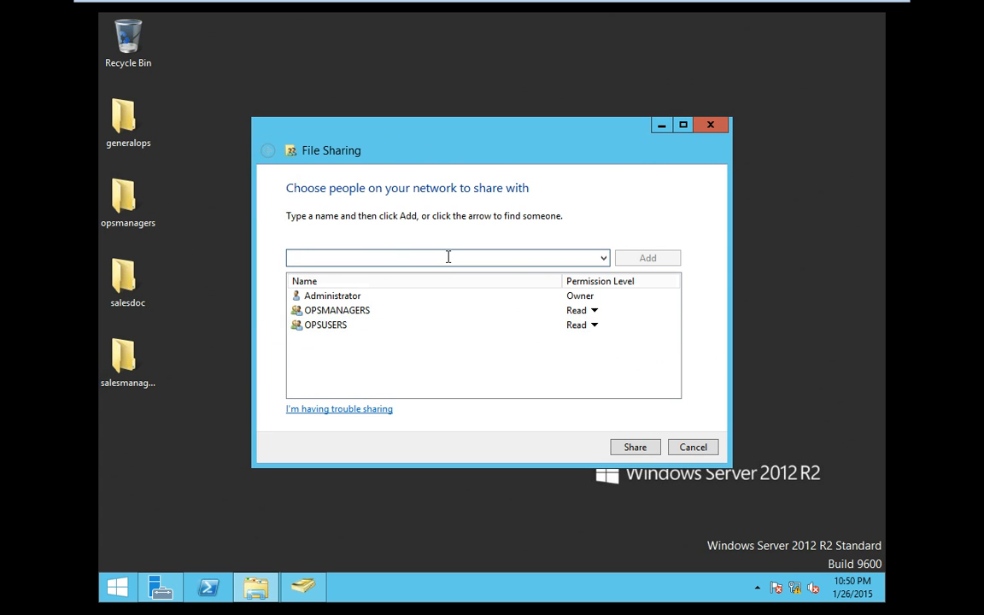
Find the domain groups matching sales and add both SALESMANAGERS and SALESUSERS to the generalops folder's sharing list
{"action": "type", "text": "sale"}
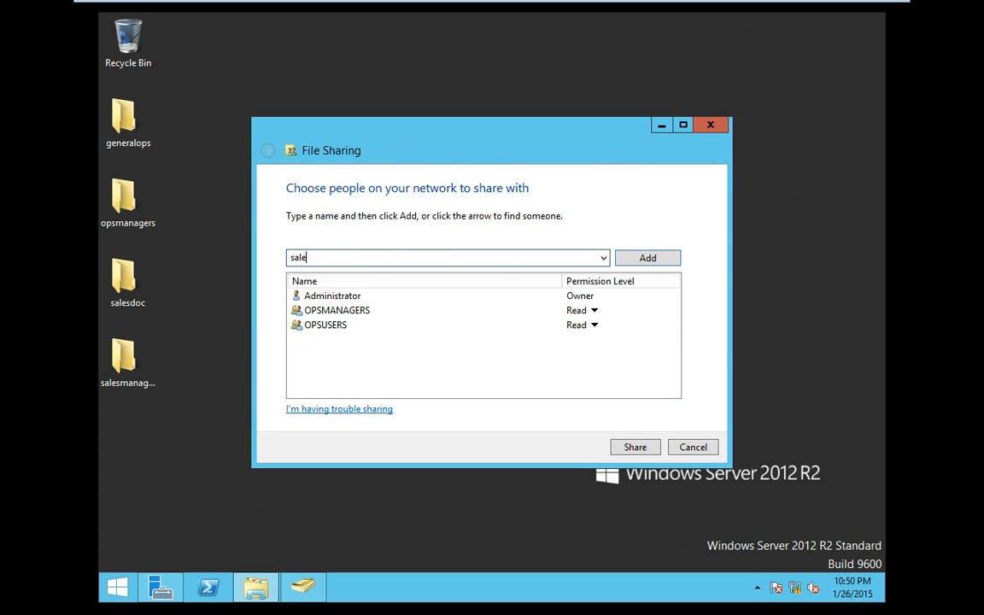
{"action": "left_click", "coordinate": [647, 258]}
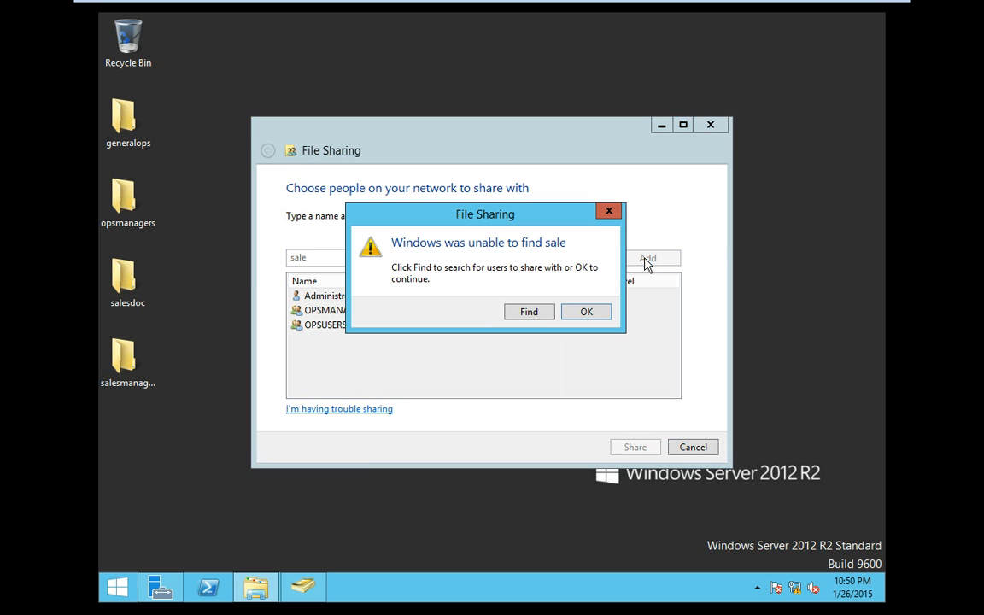
{"action": "left_click", "coordinate": [523, 312]}
{"action": "type", "text": "sales"}
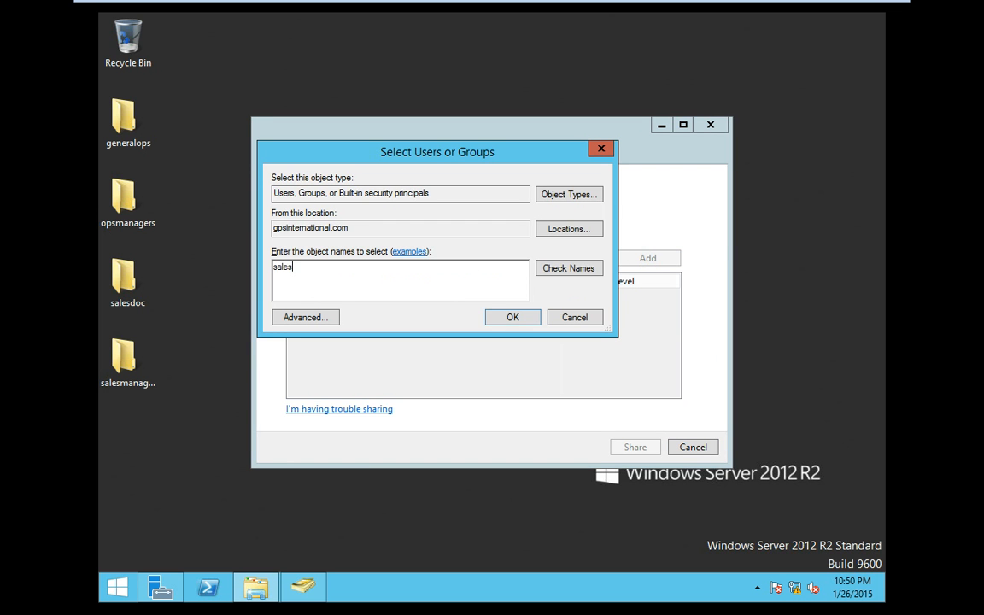
{"action": "left_click", "coordinate": [586, 271]}
{"action": "left_click_drag", "start_coordinate": [345, 301], "coordinate": [334, 271]}
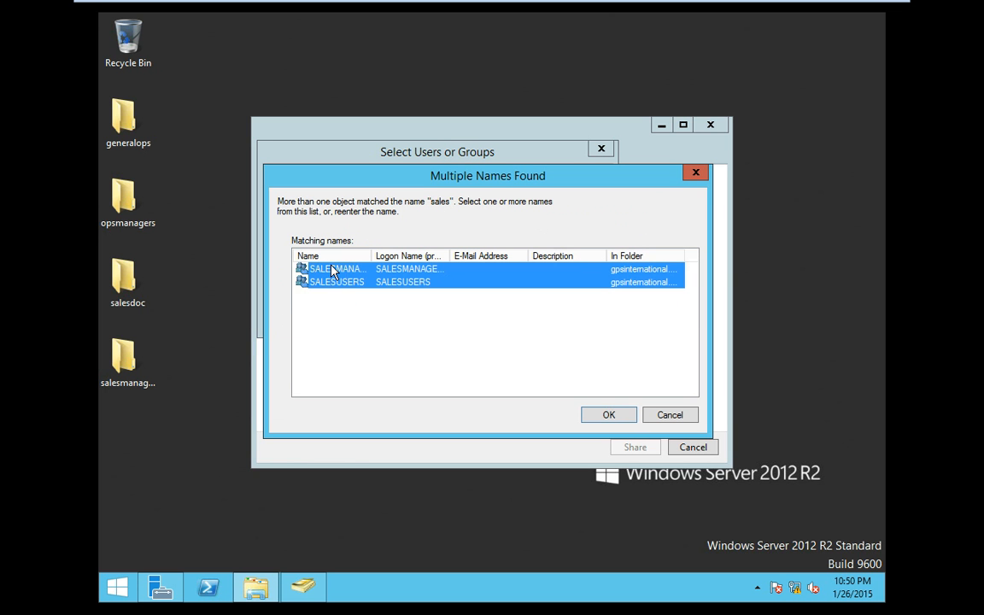
{"action": "left_click", "coordinate": [604, 415]}
{"action": "left_click", "coordinate": [501, 322]}
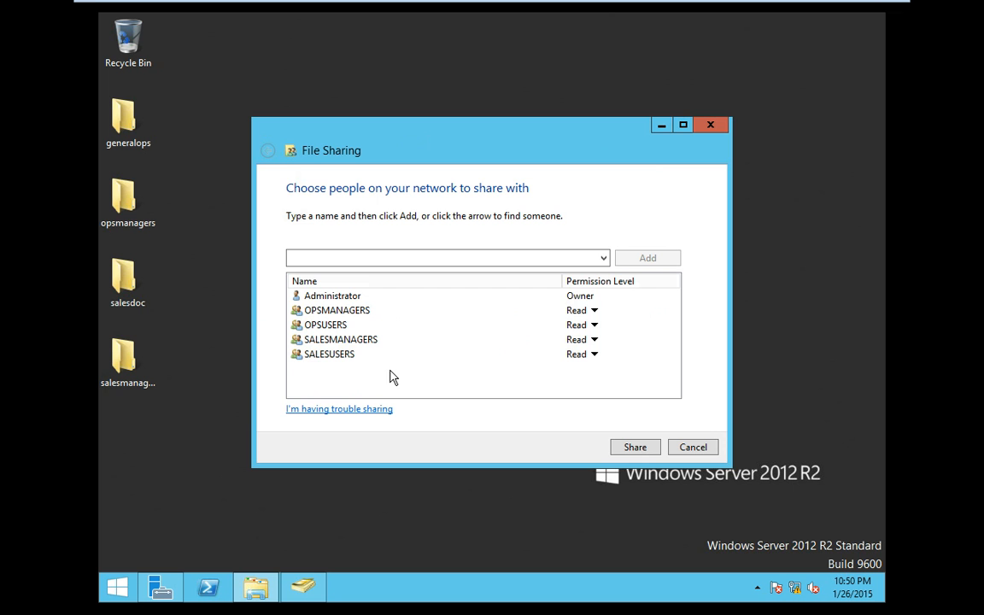
Set OPSMANAGERS and OPSUSERS to Read/Write on the generalops folder, share it and finish the sharing wizard
{"action": "right_click", "coordinate": [457, 320]}
{"action": "right_click", "coordinate": [457, 330]}
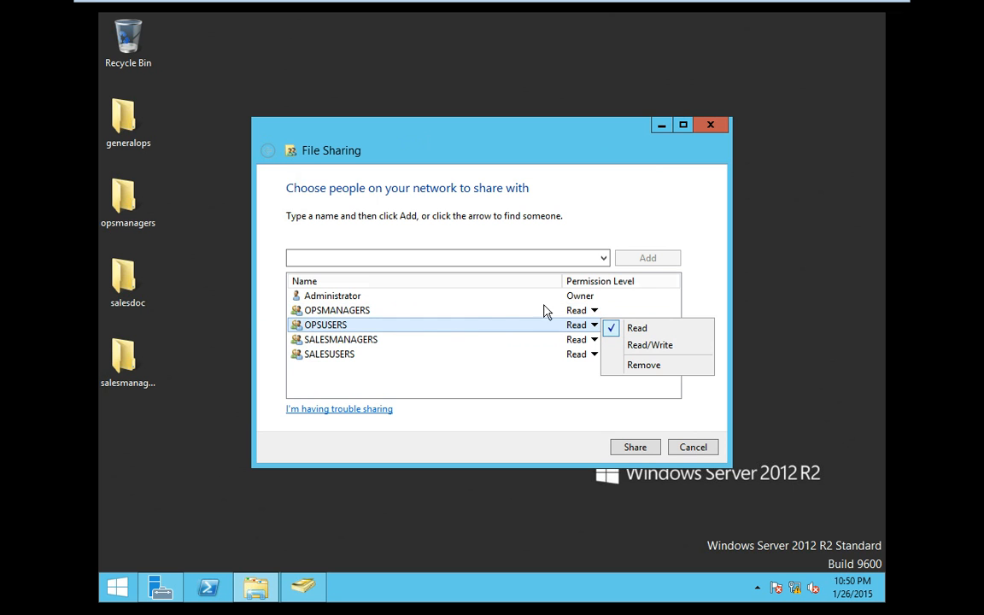
{"action": "left_click", "coordinate": [595, 312]}
{"action": "left_click", "coordinate": [595, 312]}
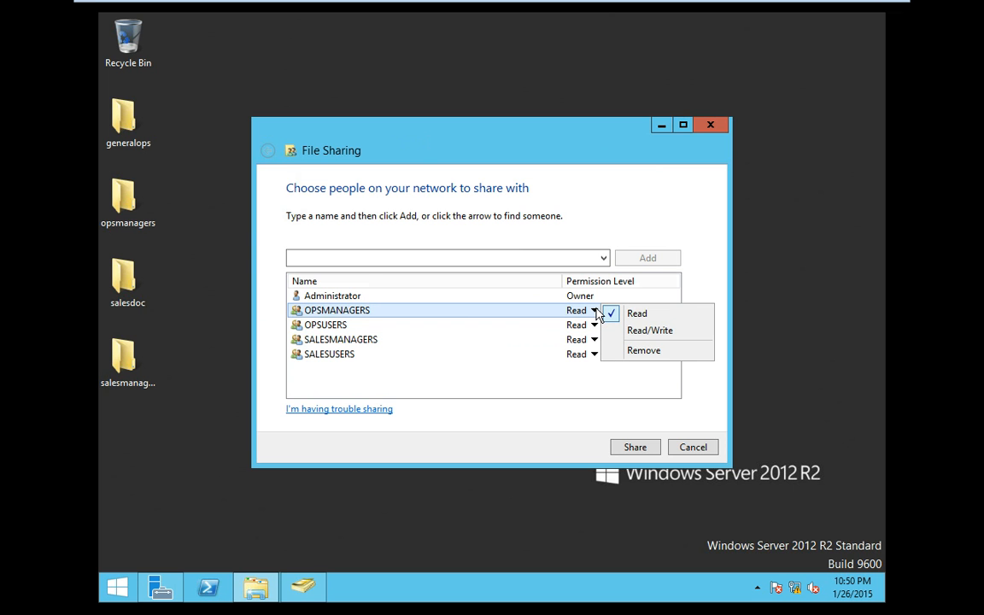
{"action": "left_click", "coordinate": [628, 331]}
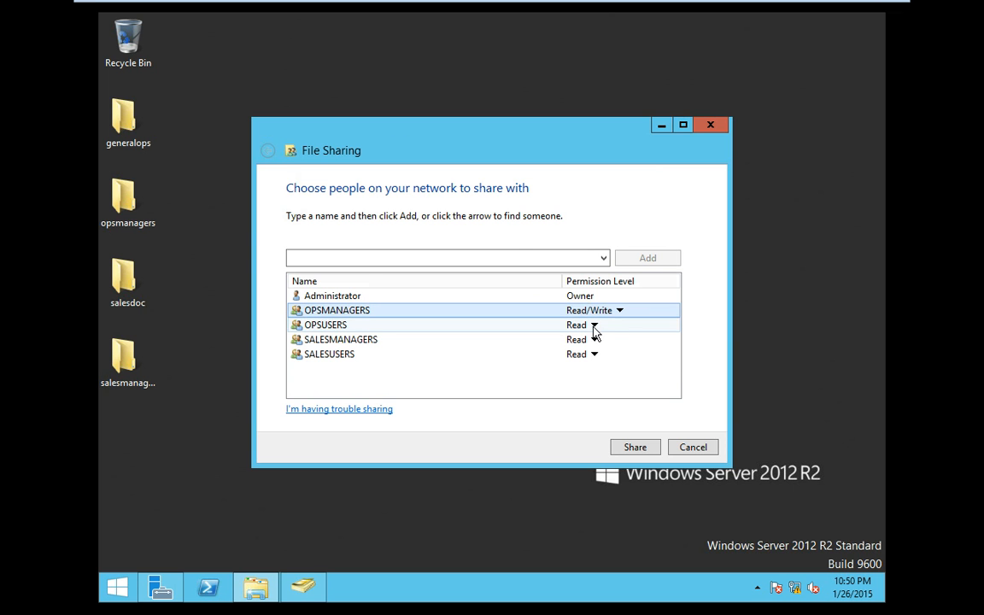
{"action": "left_click", "coordinate": [593, 326]}
{"action": "left_click", "coordinate": [623, 345]}
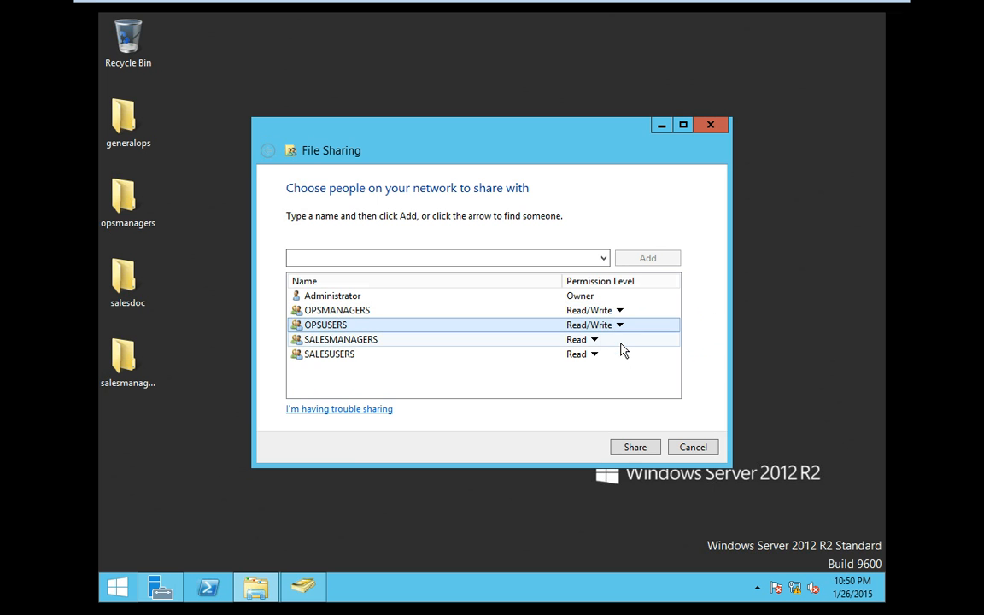
{"action": "left_click", "coordinate": [496, 345]}
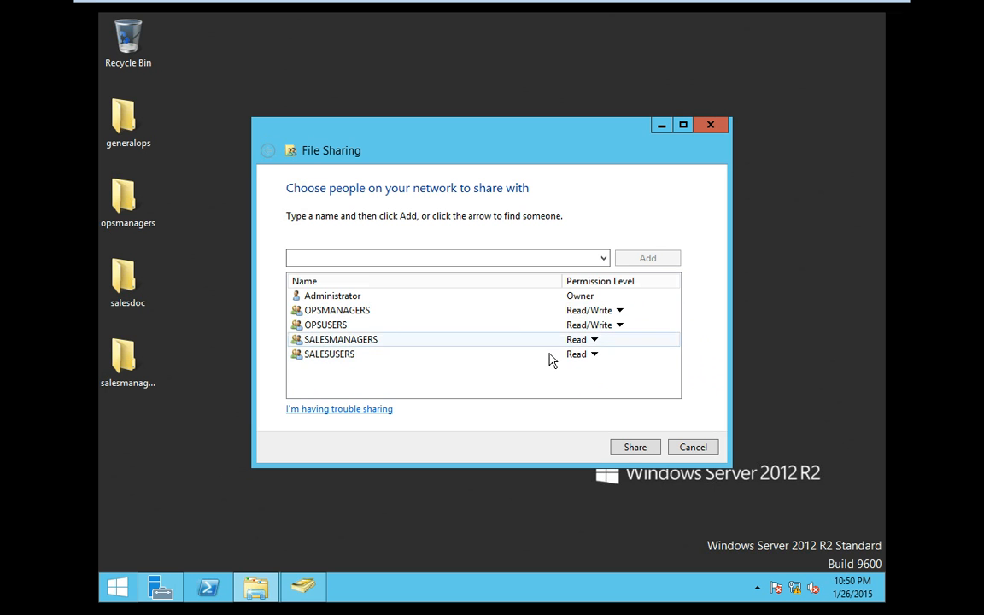
{"action": "left_click", "coordinate": [633, 448]}
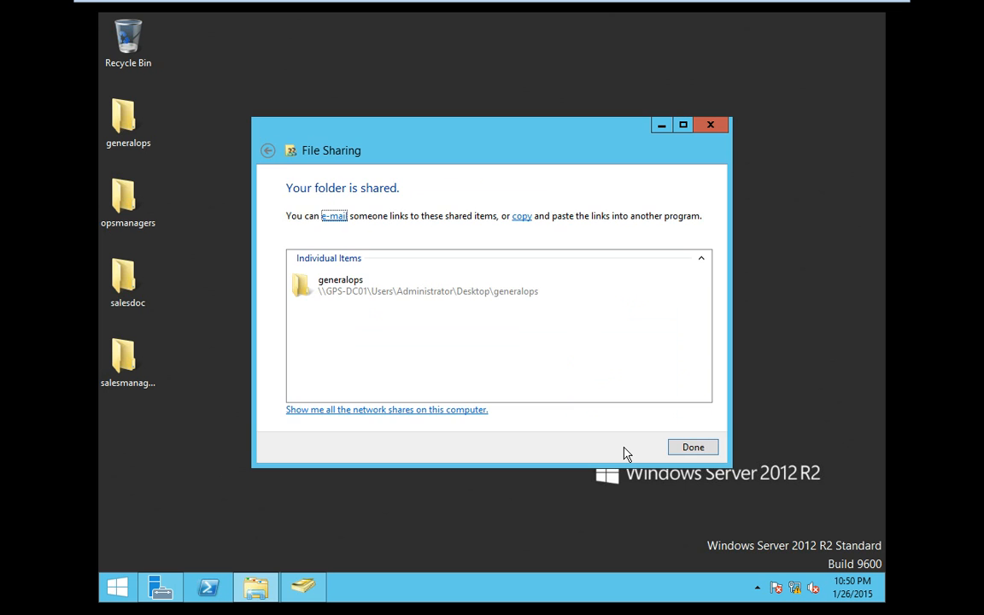
{"action": "left_click", "coordinate": [687, 451]}
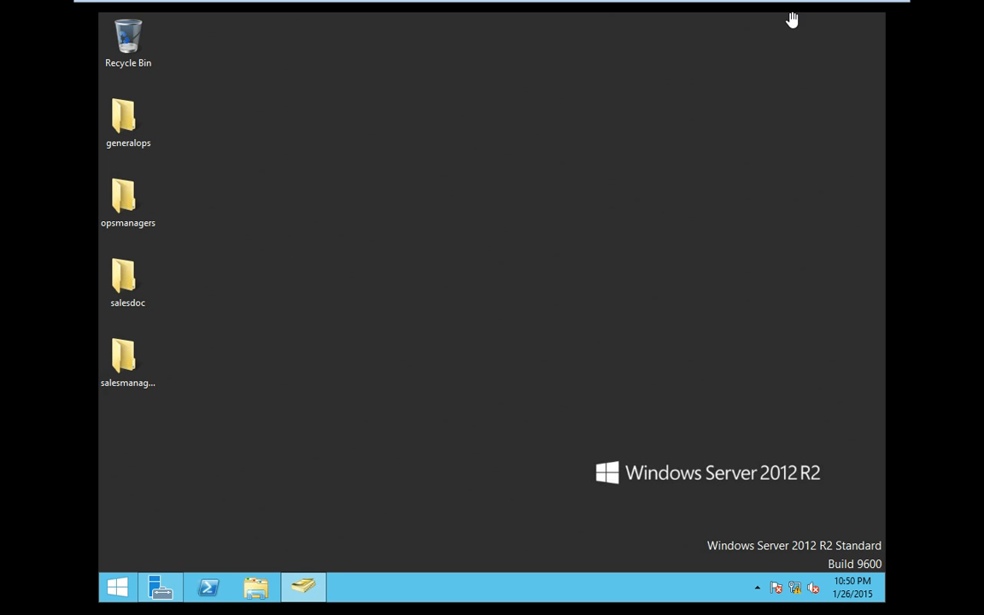
Check the OpsManagers folder permissions on the PowerPoint slide and return to the GPS-DC01 virtual machine
{"action": "left_click", "coordinate": [850, 10]}
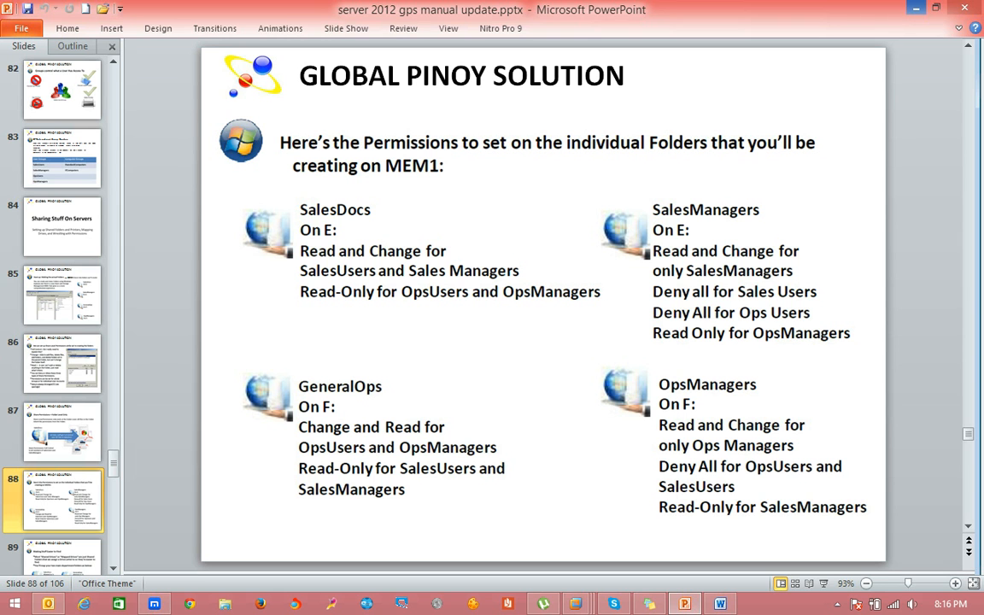
{"action": "mouse_move", "coordinate": [575, 603]}
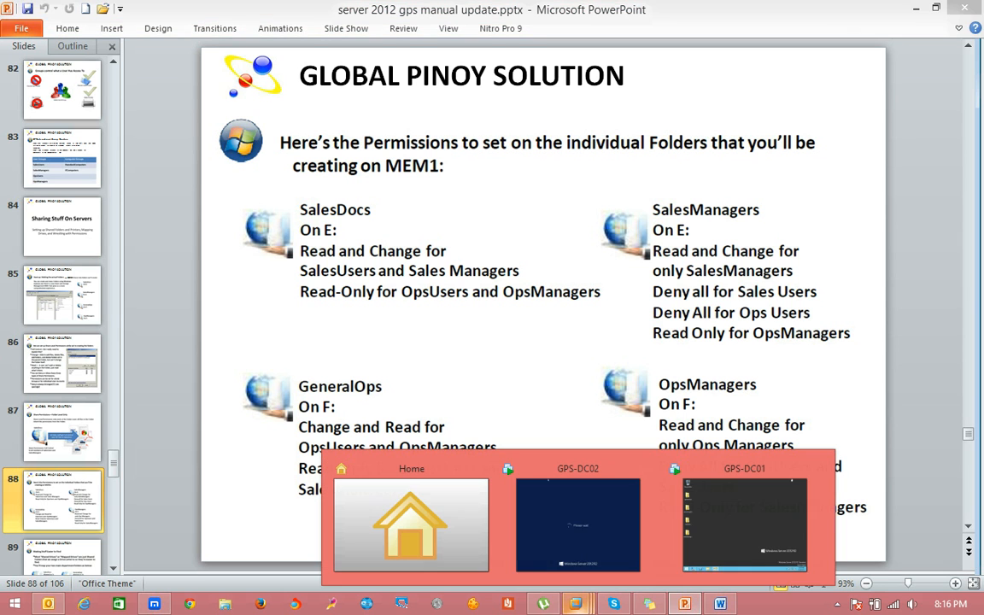
{"action": "left_click", "coordinate": [735, 529]}
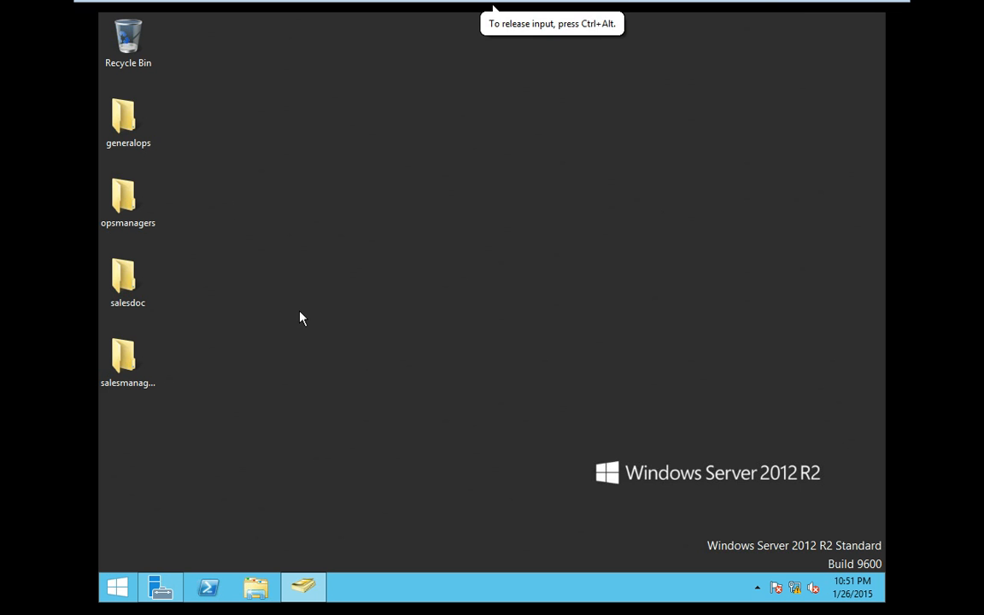
Open sharing with specific people for the opsmanagers folder on the desktop
{"action": "right_click", "coordinate": [130, 214]}
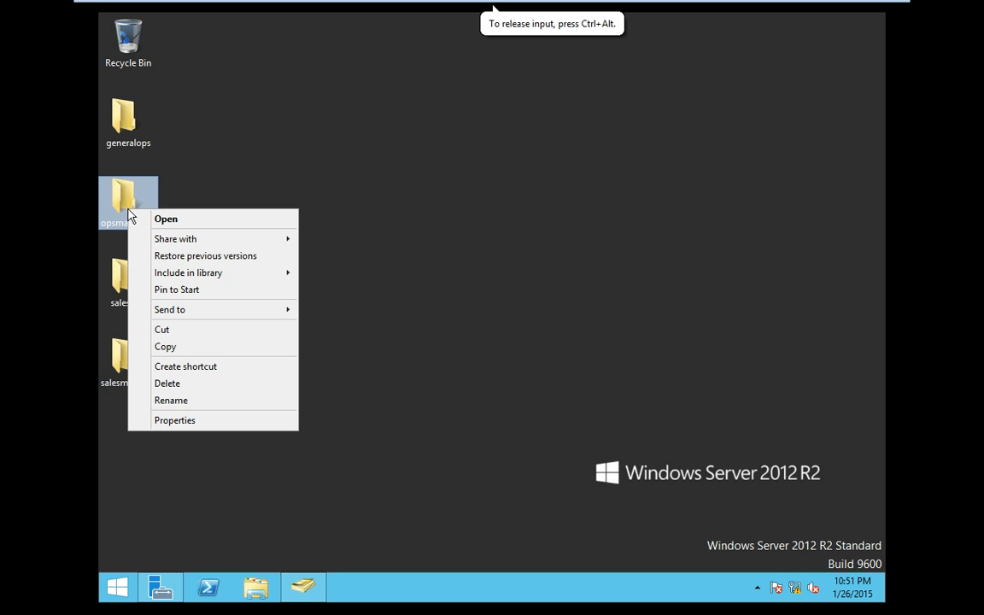
{"action": "mouse_move", "coordinate": [274, 239]}
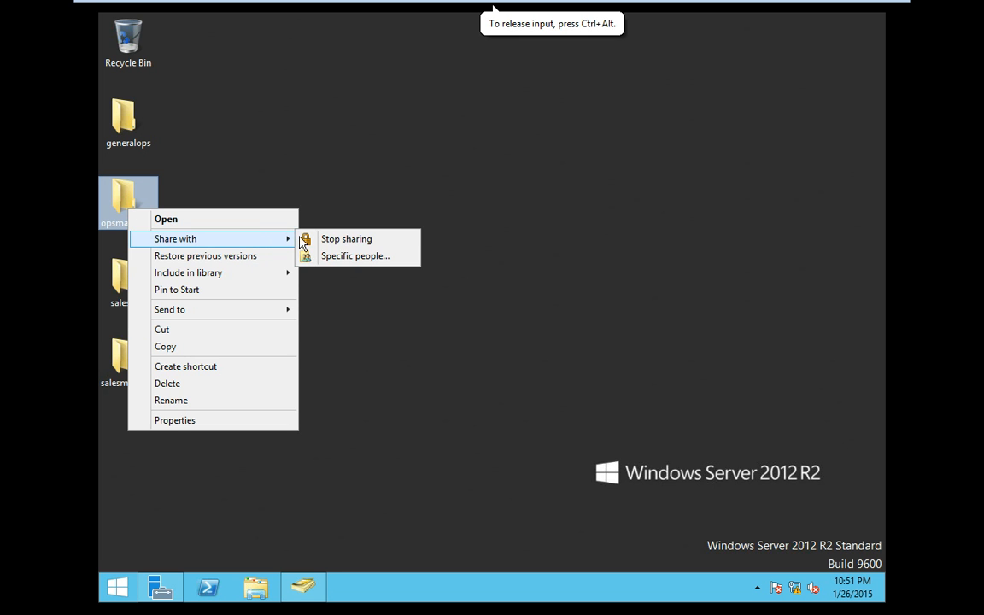
{"action": "left_click", "coordinate": [346, 257]}
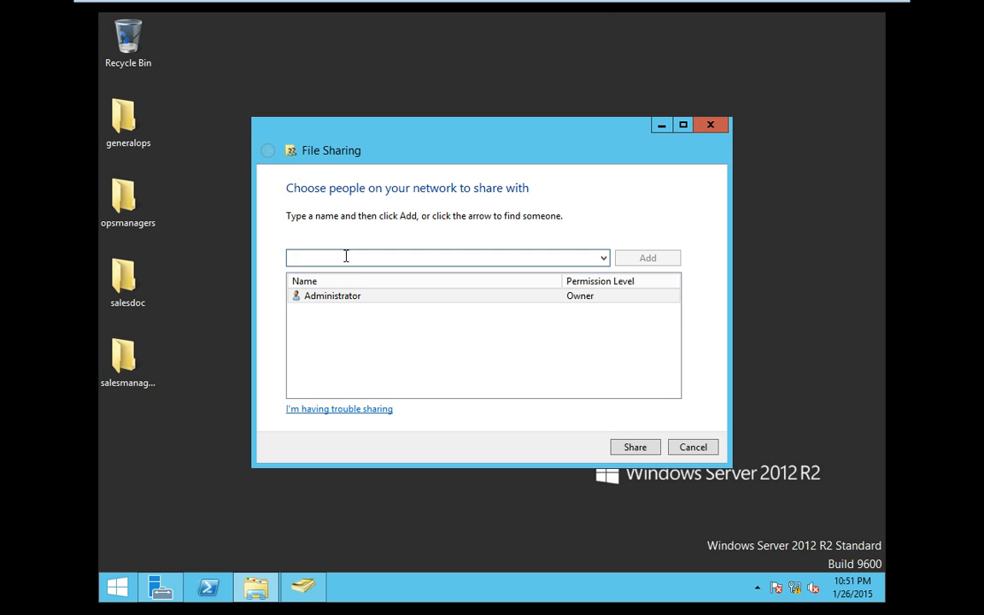
Find the domain groups matching ops and add OPSMANAGERS and OPSUSERS to the opsmanagers folder's sharing list
{"action": "type", "text": "ops"}
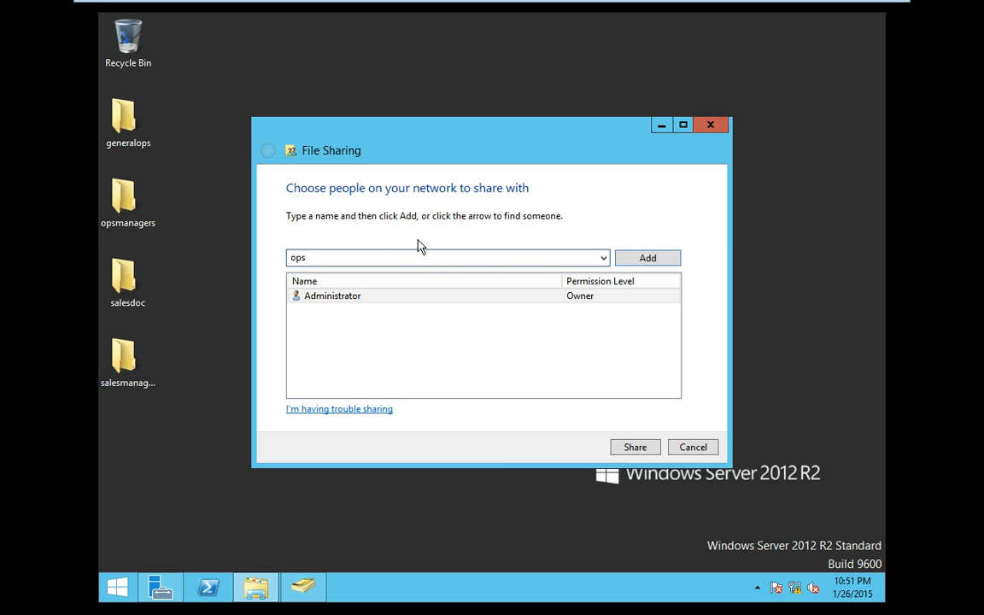
{"action": "key", "text": "Return"}
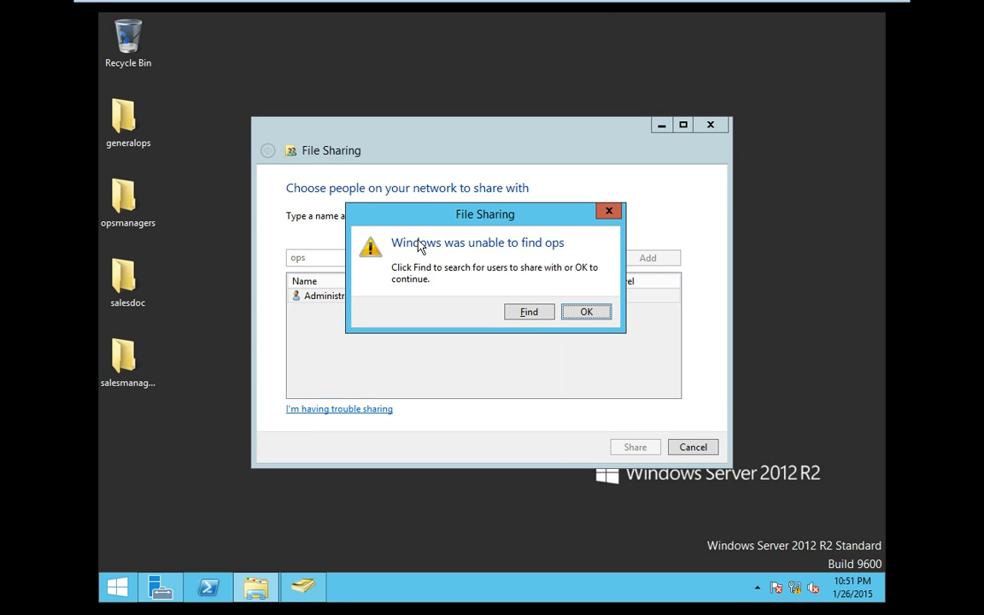
{"action": "left_click", "coordinate": [528, 312]}
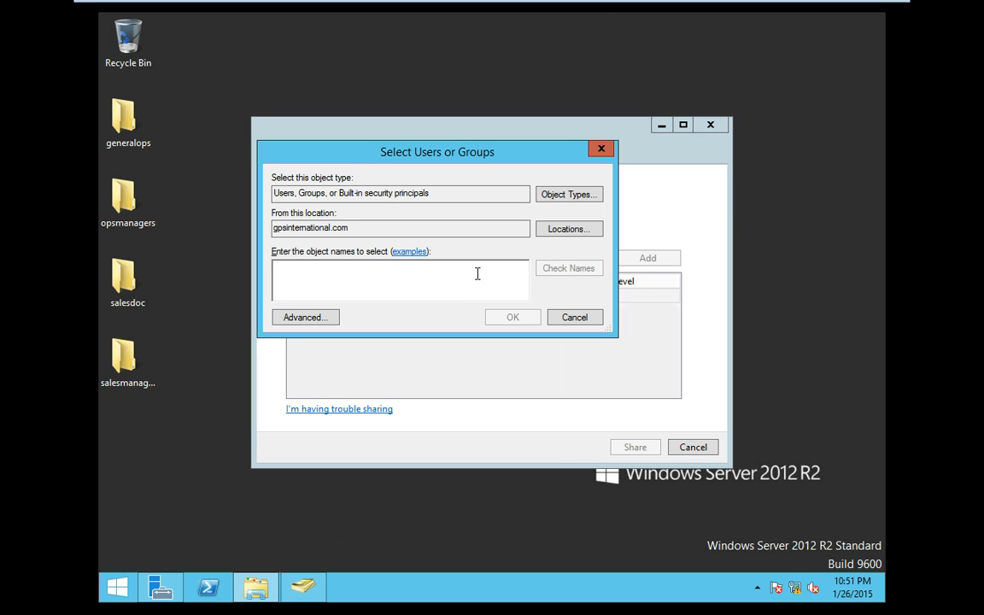
{"action": "type", "text": "ops"}
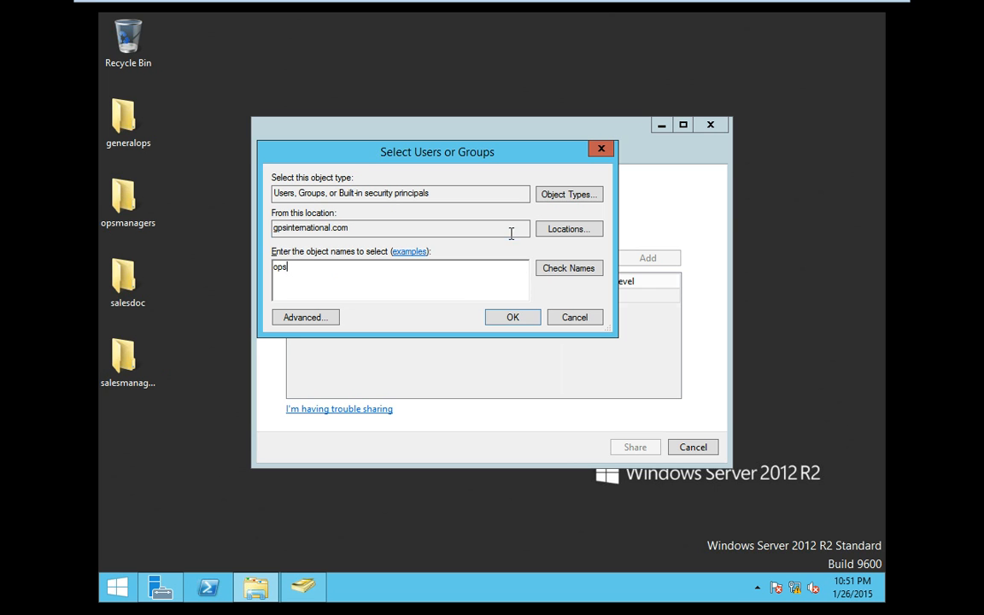
{"action": "left_click", "coordinate": [547, 270]}
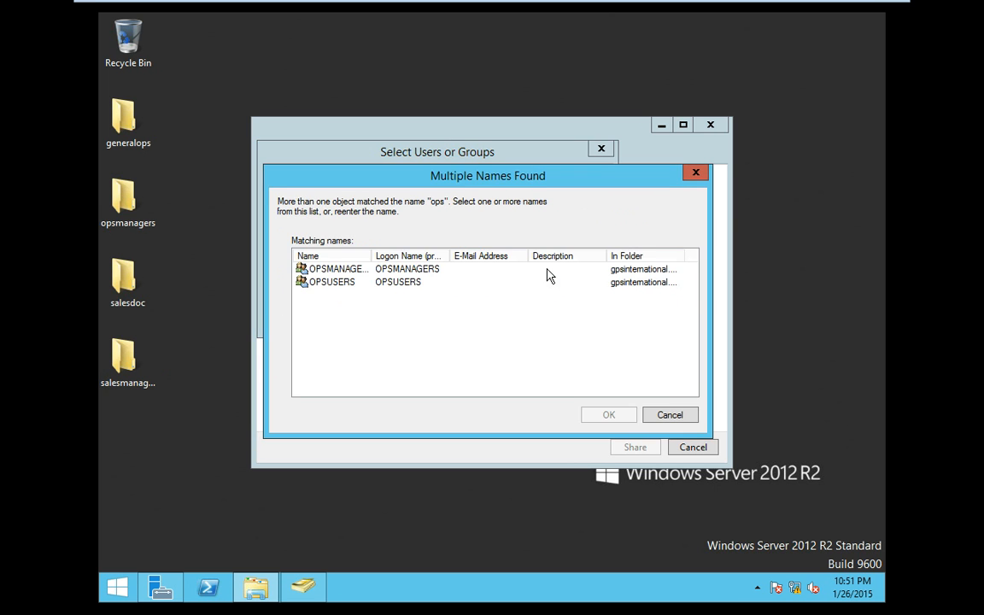
{"action": "left_click_drag", "start_coordinate": [337, 291], "coordinate": [338, 264]}
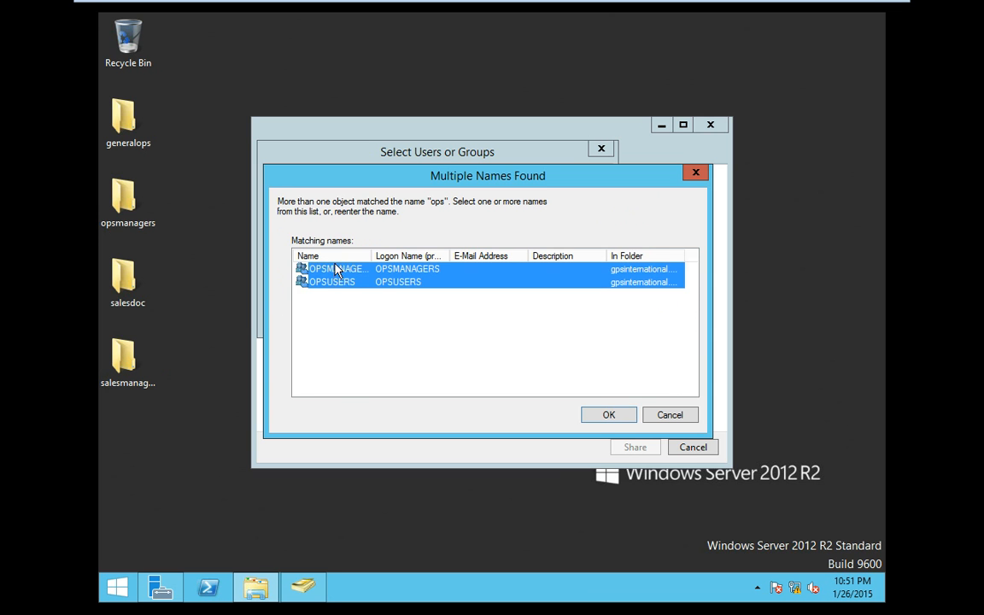
{"action": "left_click", "coordinate": [597, 416]}
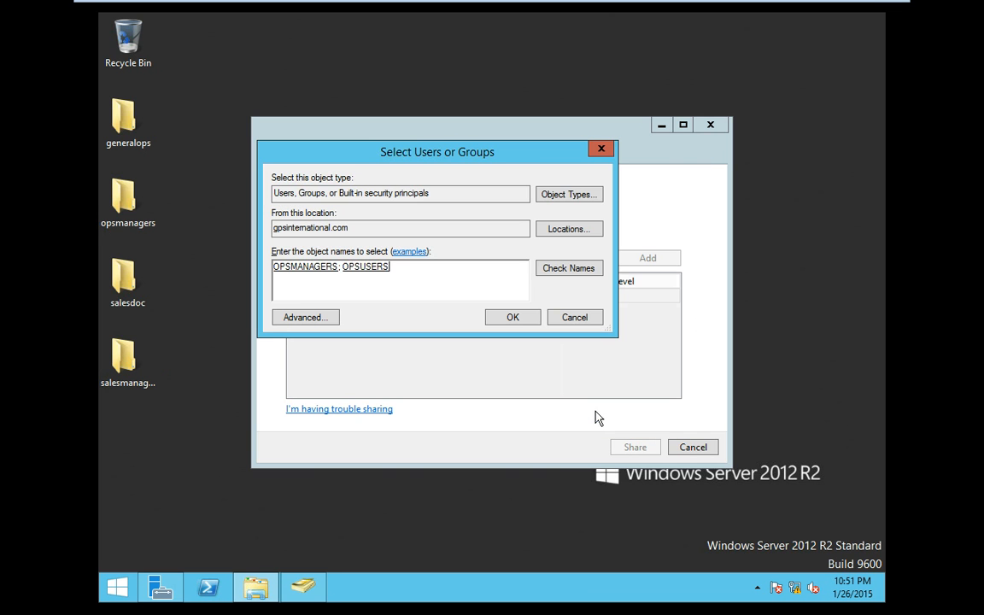
{"action": "left_click", "coordinate": [529, 317]}
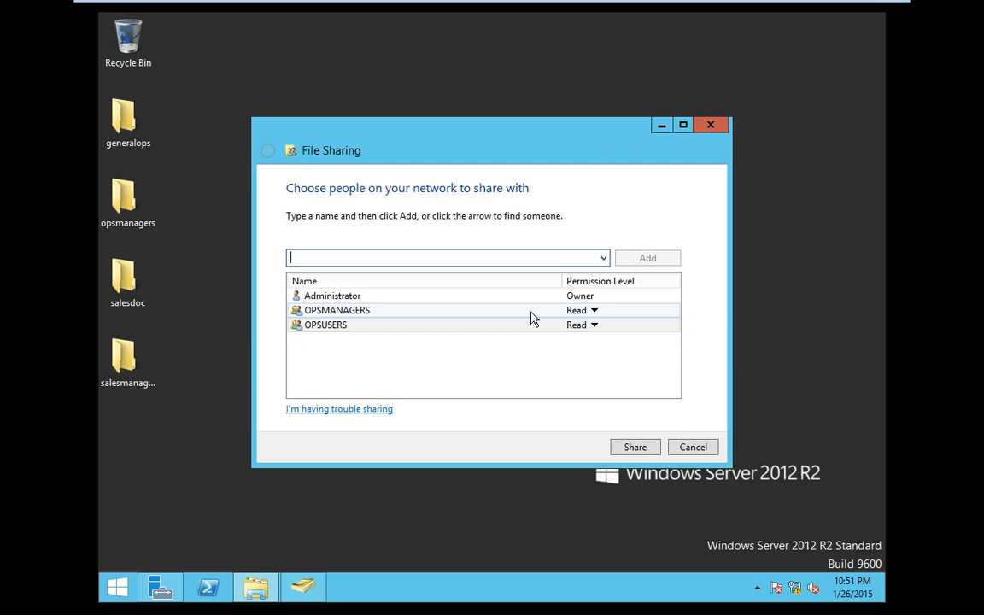
Find the domain groups matching sale and add SALESMANAGERS to the opsmanagers folder's sharing list
{"action": "left_click", "coordinate": [491, 258]}
{"action": "type", "text": "sales"}
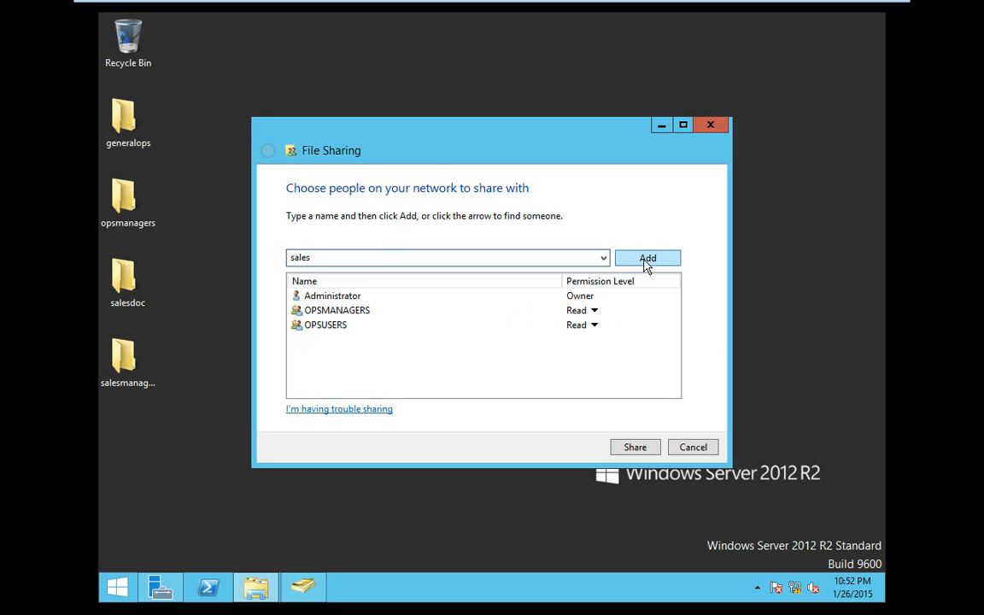
{"action": "left_click", "coordinate": [646, 262]}
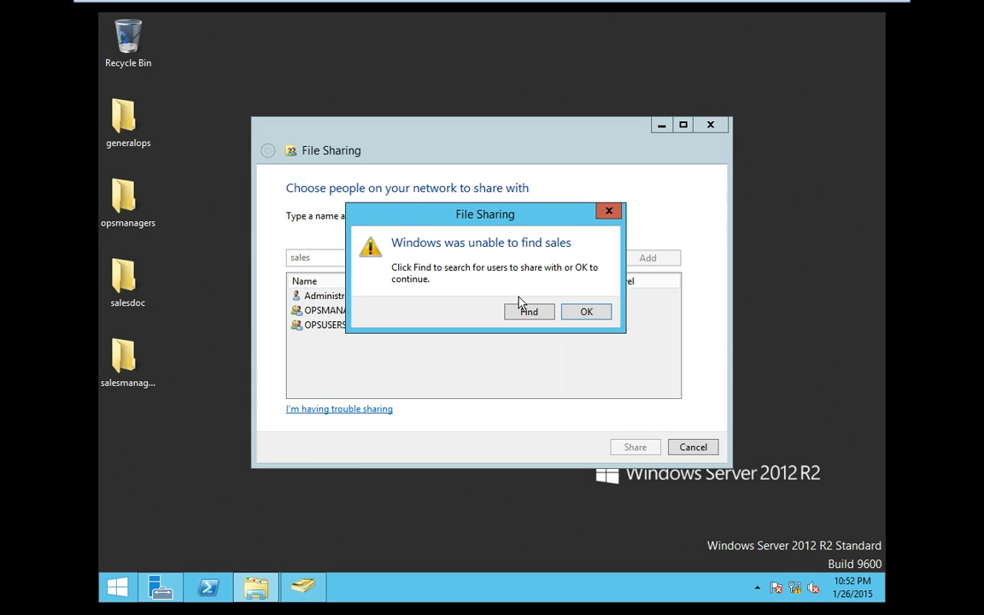
{"action": "left_click", "coordinate": [521, 313]}
{"action": "type", "text": "saale"}
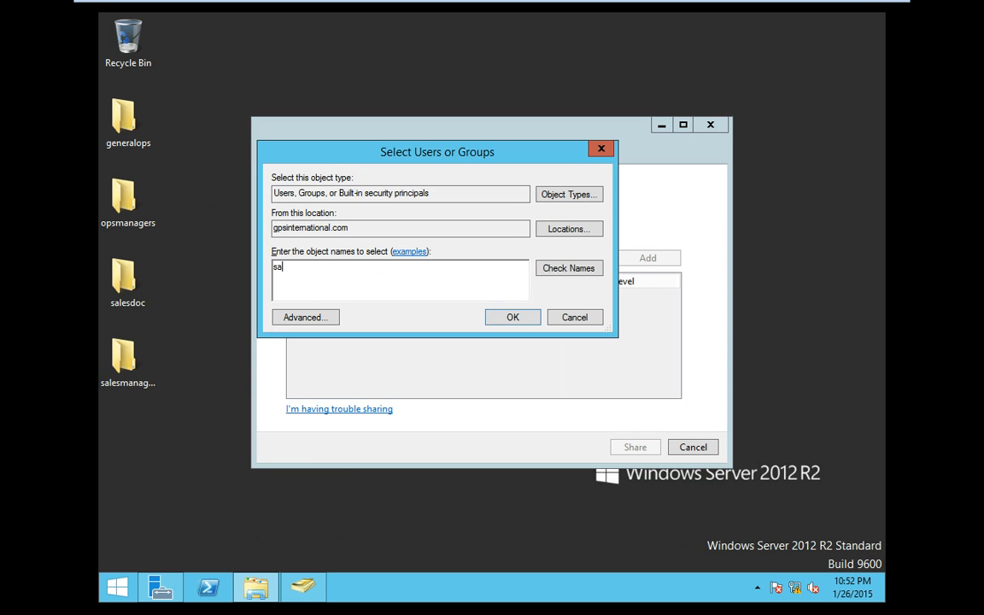
{"action": "key", "text": "BackSpace"}
{"action": "key", "text": "BackSpace"}
{"action": "key", "text": "BackSpace"}
{"action": "key", "text": "BackSpace"}
{"action": "key", "text": "BackSpace"}
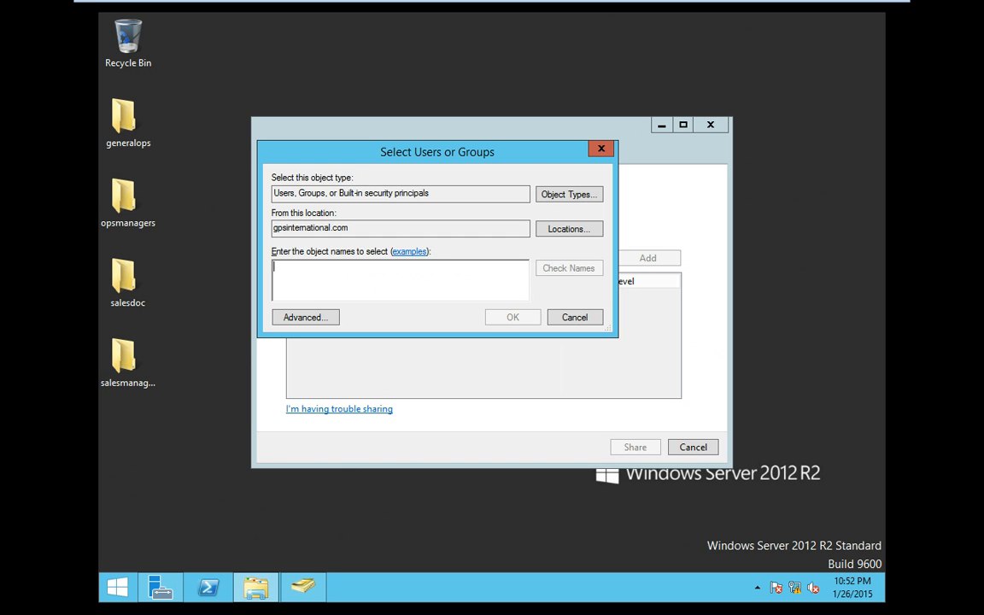
{"action": "type", "text": "sale"}
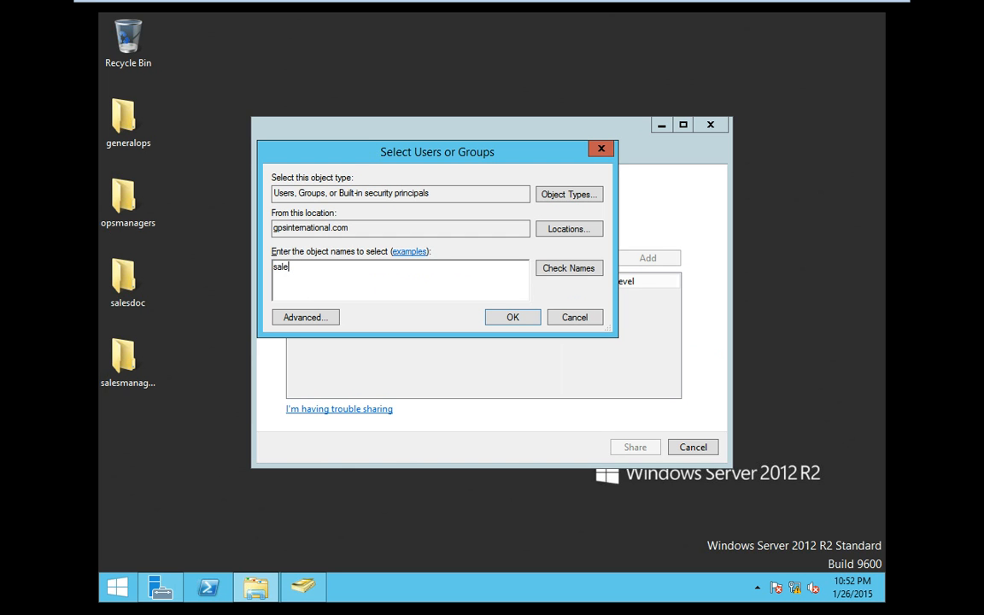
{"action": "left_click", "coordinate": [589, 272]}
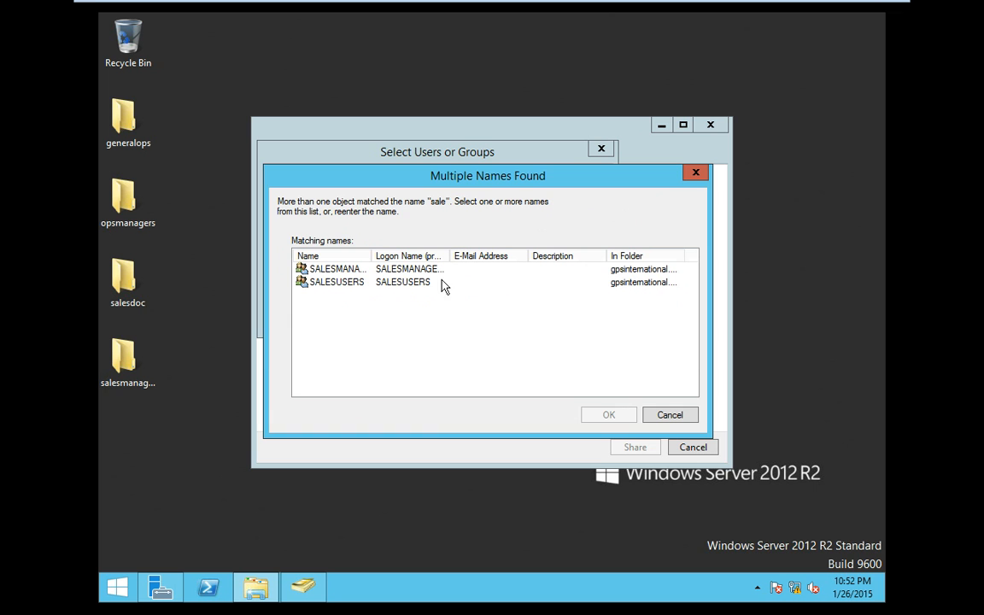
{"action": "left_click", "coordinate": [350, 287]}
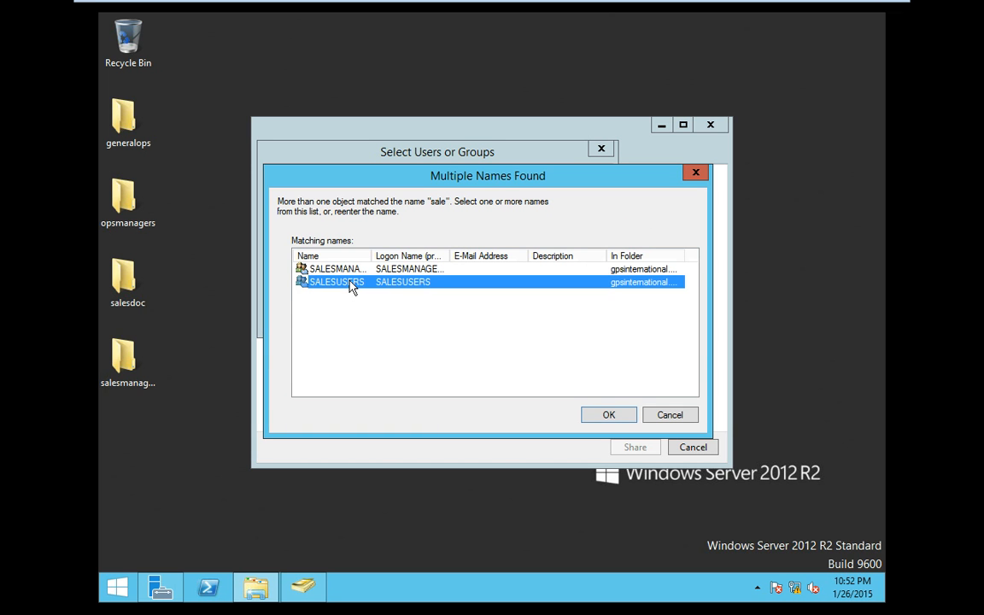
{"action": "left_click", "coordinate": [350, 270]}
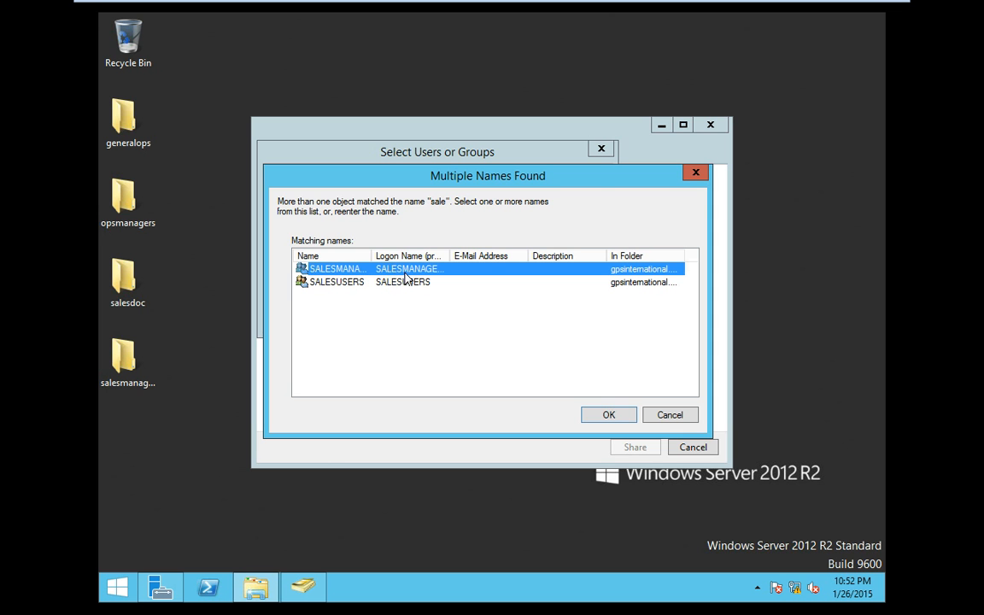
{"action": "left_click", "coordinate": [619, 417]}
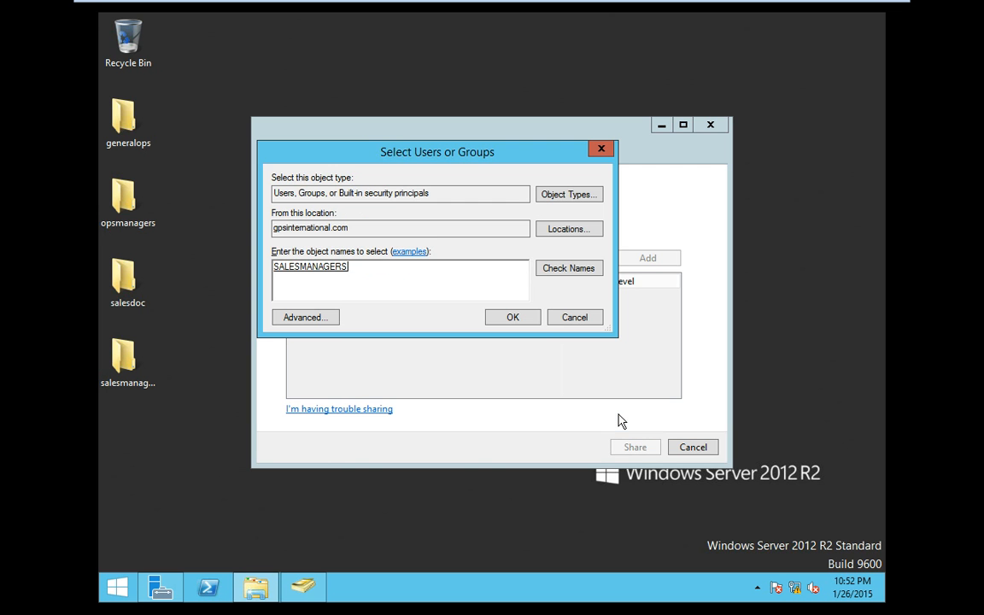
{"action": "left_click", "coordinate": [523, 323]}
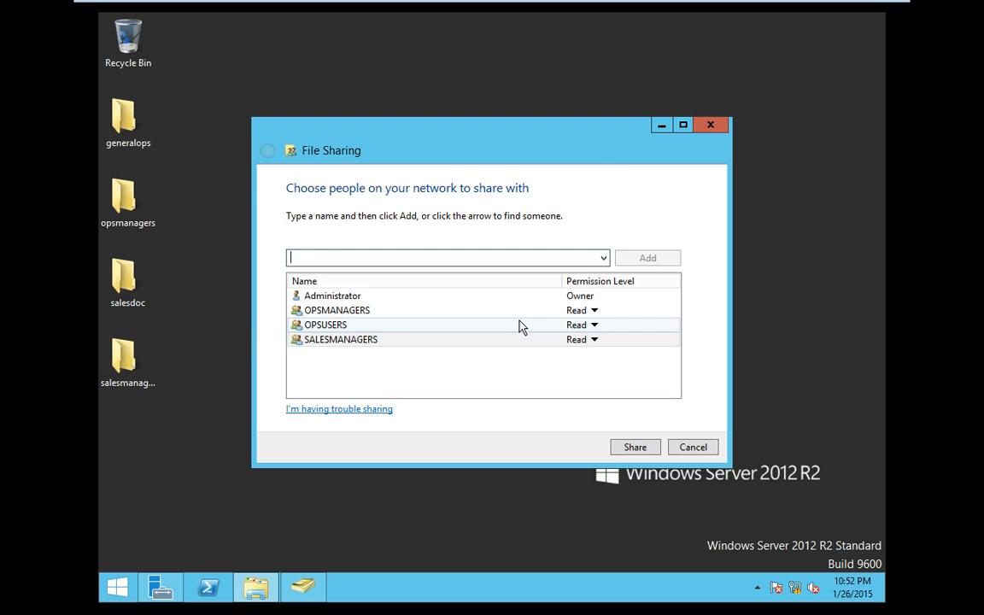
Remove OPSUSERS from the opsmanagers folder's sharing list and set OPSMANAGERS to Read/Write
{"action": "left_click", "coordinate": [381, 328]}
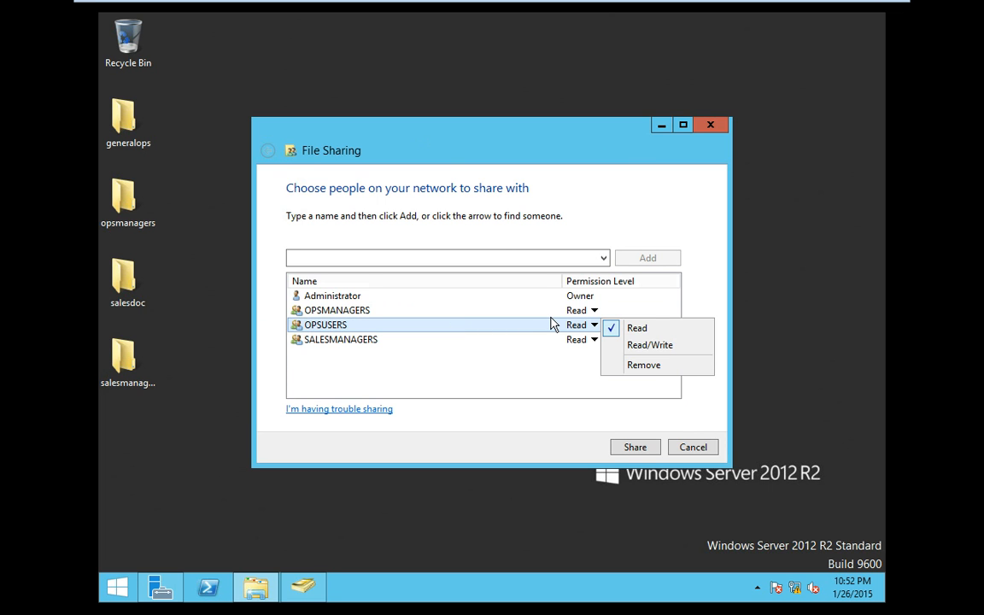
{"action": "left_click", "coordinate": [640, 364]}
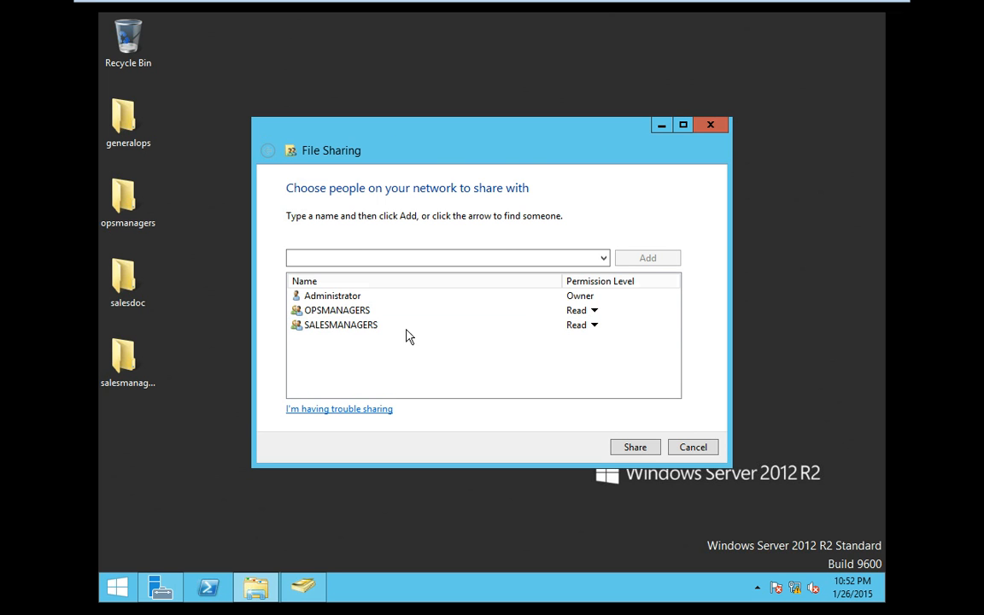
{"action": "left_click", "coordinate": [380, 314]}
{"action": "left_click", "coordinate": [388, 334]}
{"action": "left_click", "coordinate": [389, 334]}
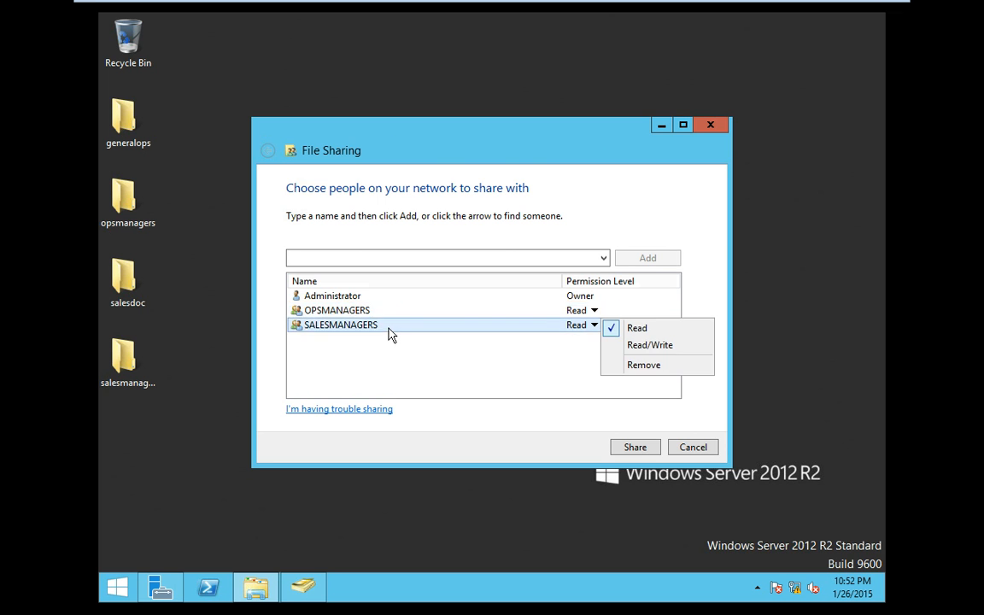
{"action": "left_click", "coordinate": [386, 314]}
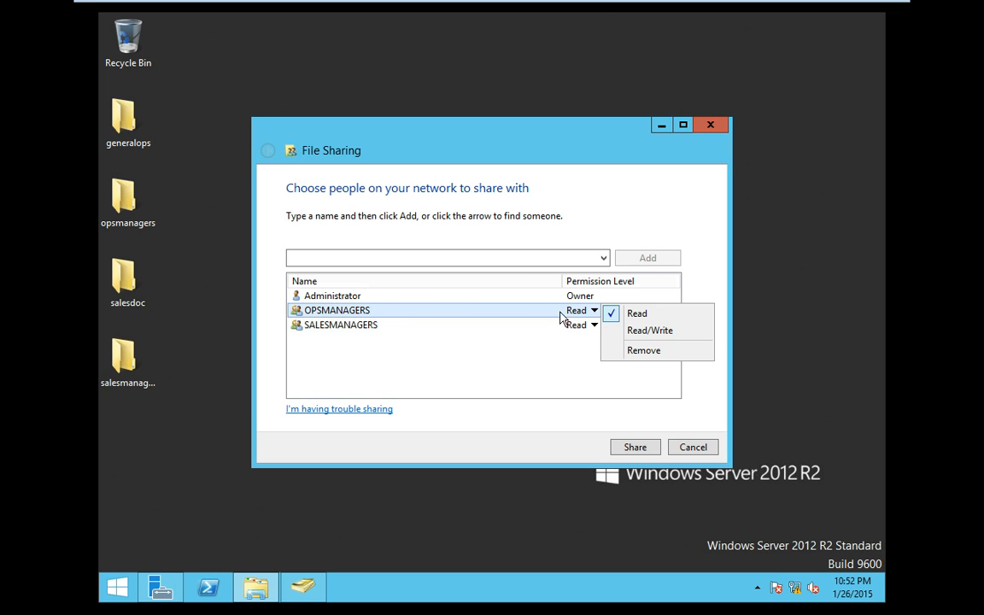
{"action": "left_click", "coordinate": [628, 333]}
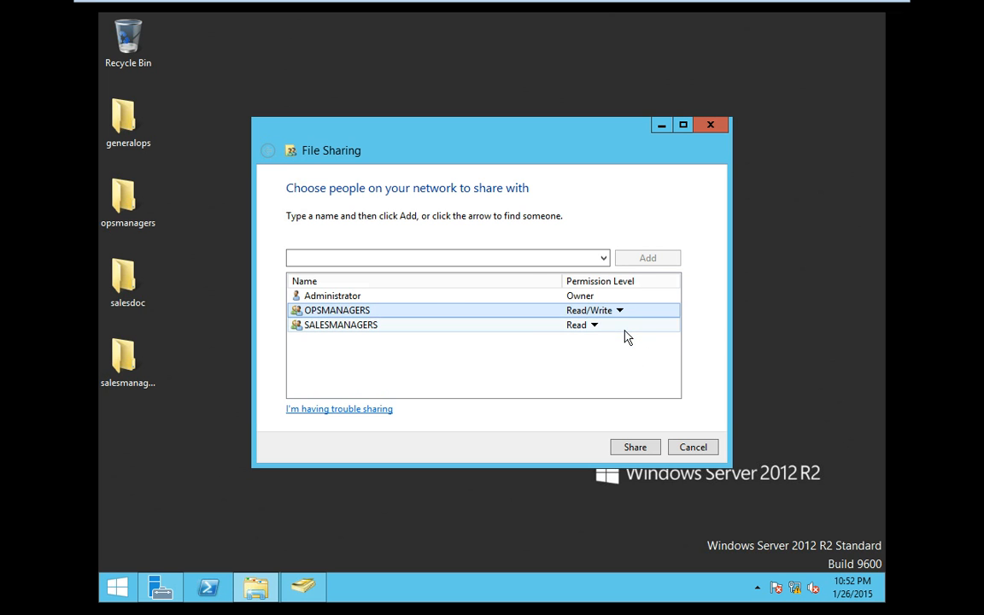
Share the opsmanagers folder with the listed groups and finish the sharing wizard
{"action": "left_click", "coordinate": [500, 366]}
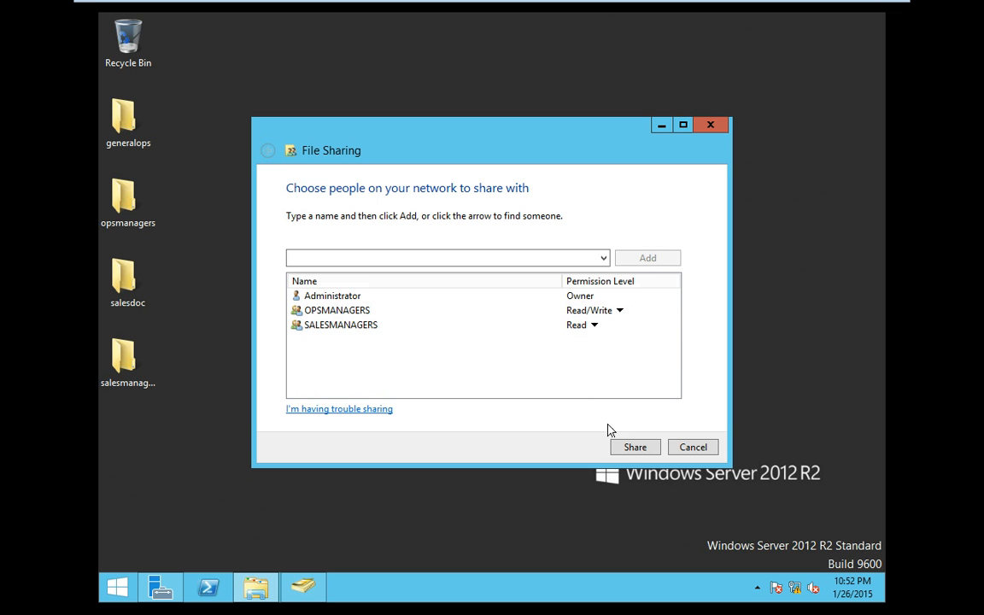
{"action": "left_click", "coordinate": [632, 450]}
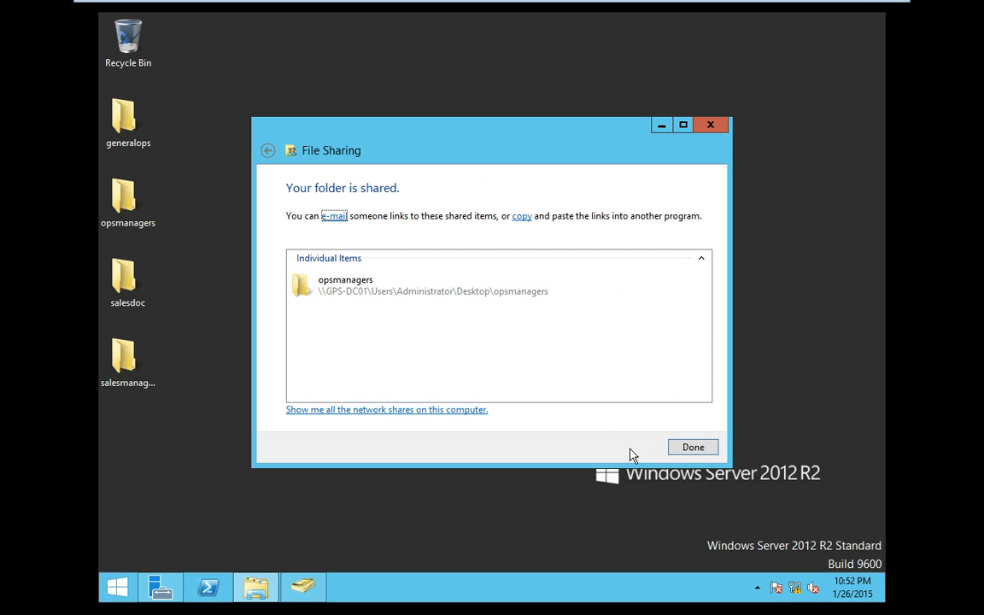
{"action": "left_click", "coordinate": [684, 451]}
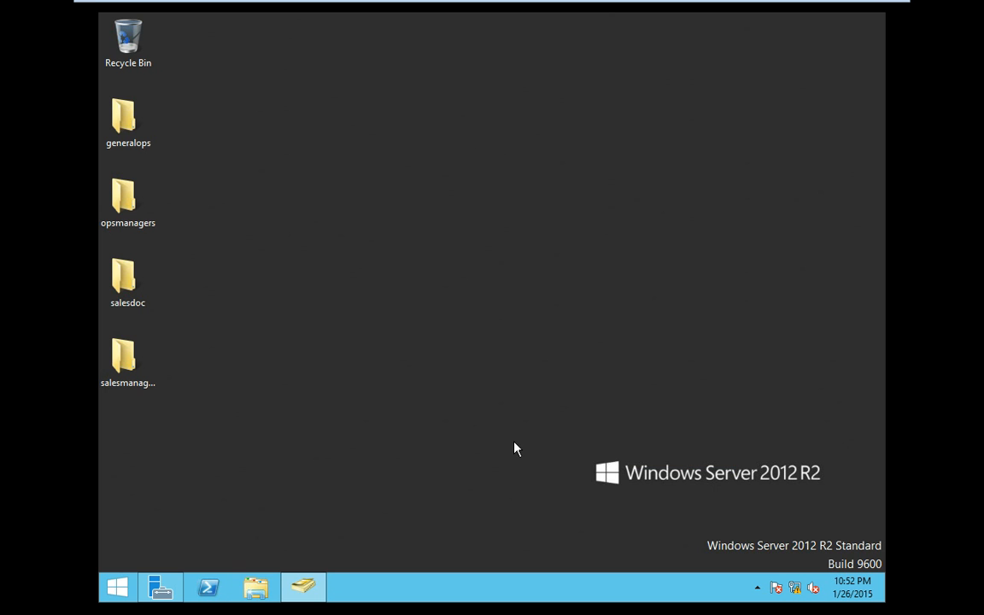
{"action": "left_click", "coordinate": [132, 366]}
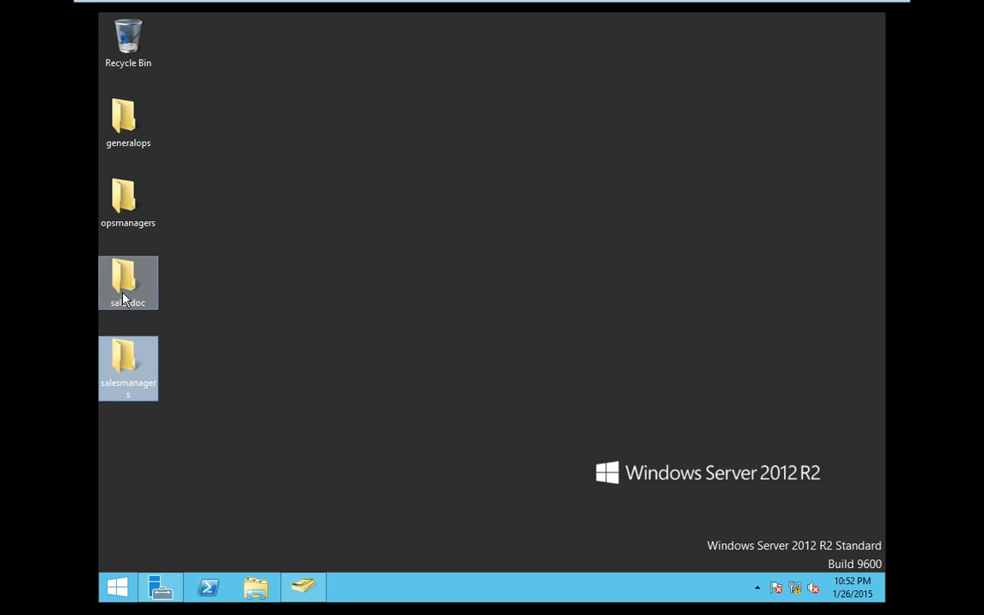
{"action": "left_click", "coordinate": [124, 214]}
{"action": "left_click", "coordinate": [127, 137]}
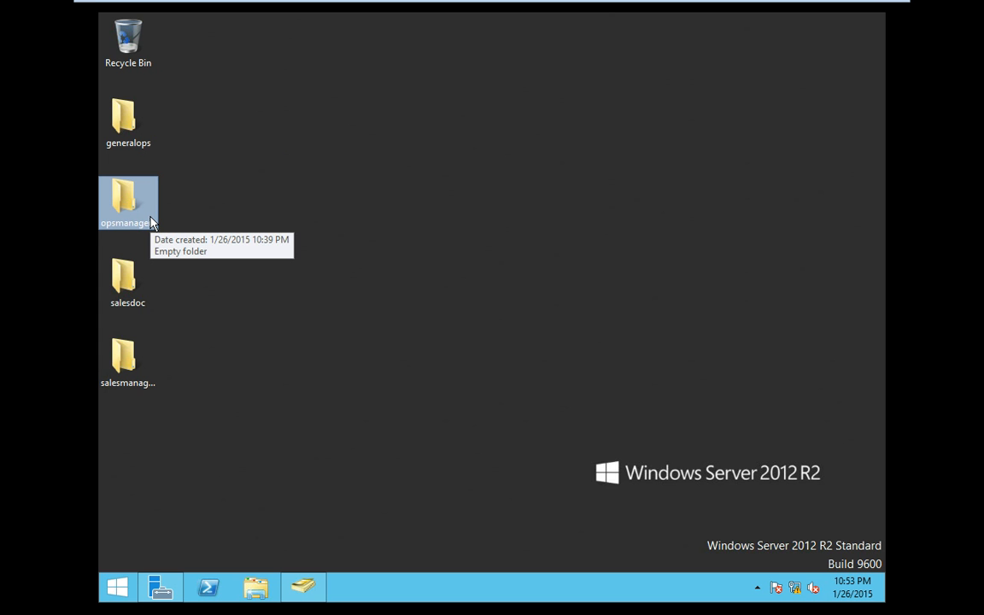
{"action": "left_click", "coordinate": [136, 282]}
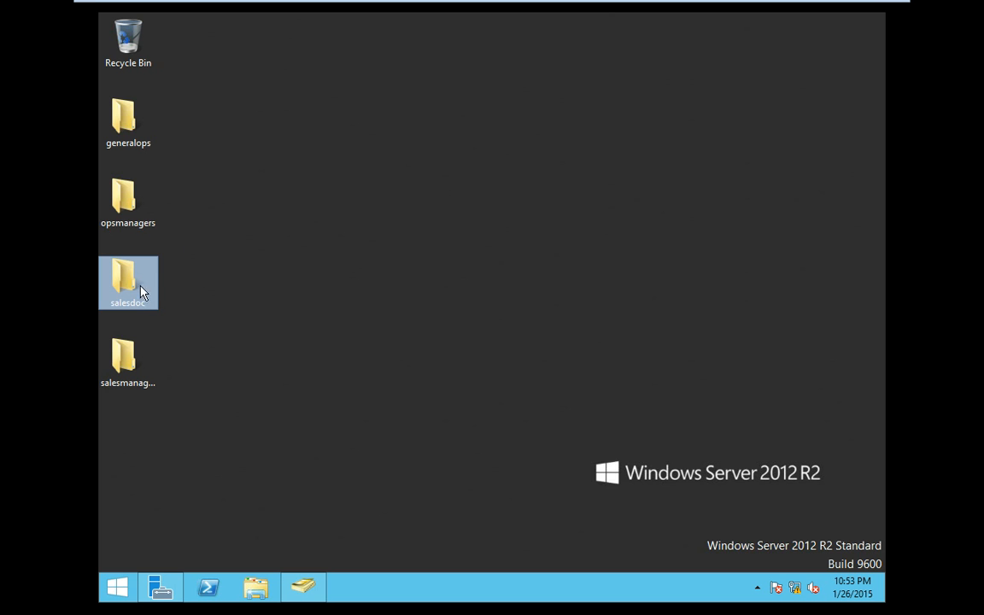
{"action": "mouse_move", "coordinate": [141, 298]}
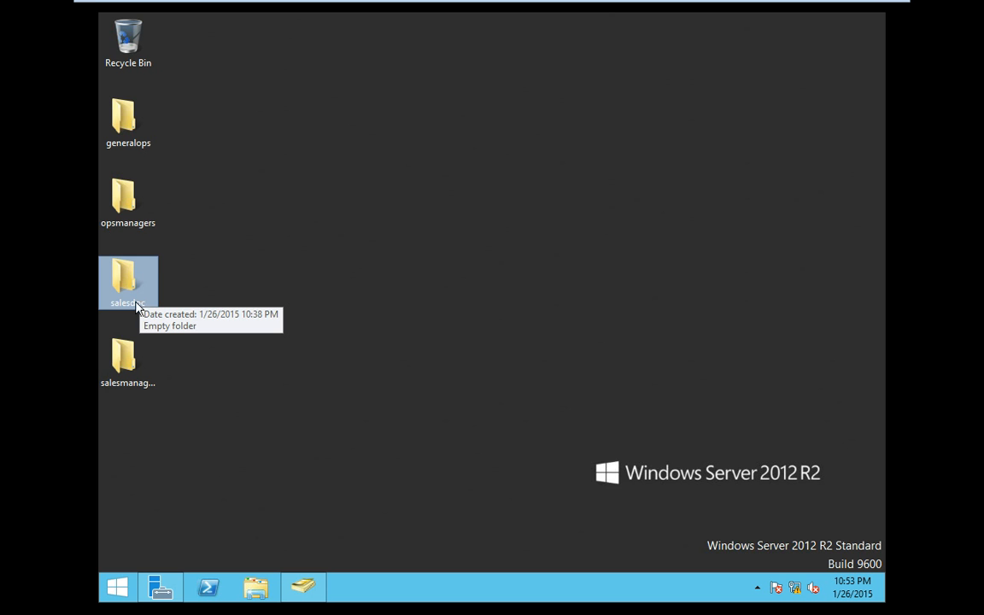
{"action": "left_click", "coordinate": [130, 359]}
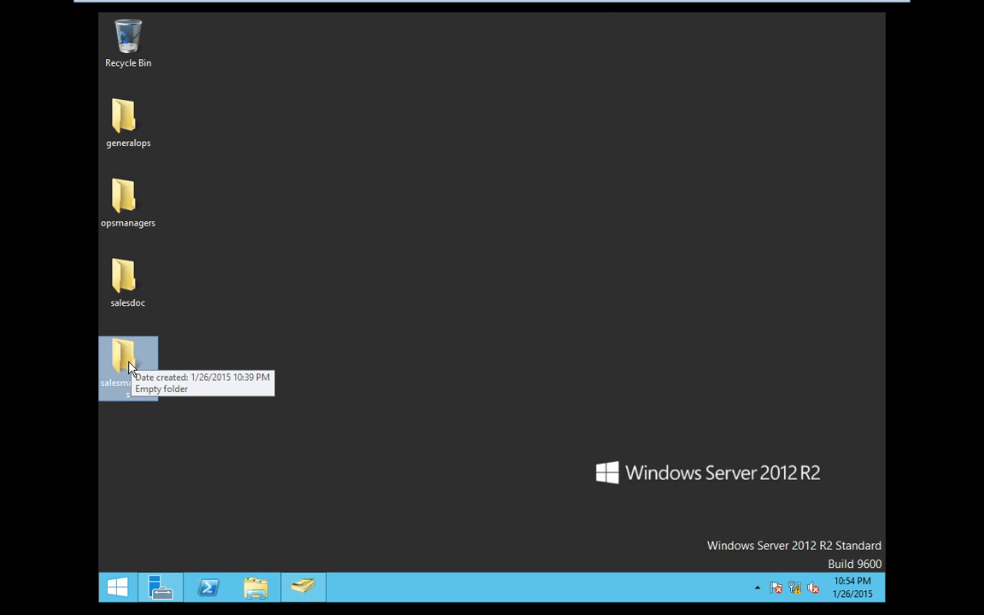
{"action": "left_click", "coordinate": [125, 280]}
{"action": "left_click", "coordinate": [122, 138]}
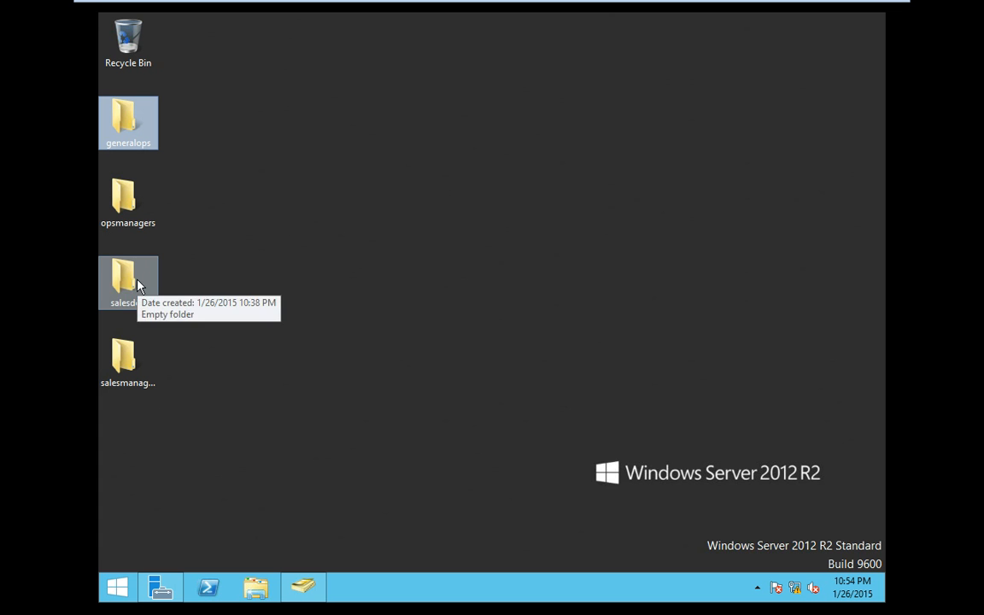
{"action": "left_click", "coordinate": [341, 430]}
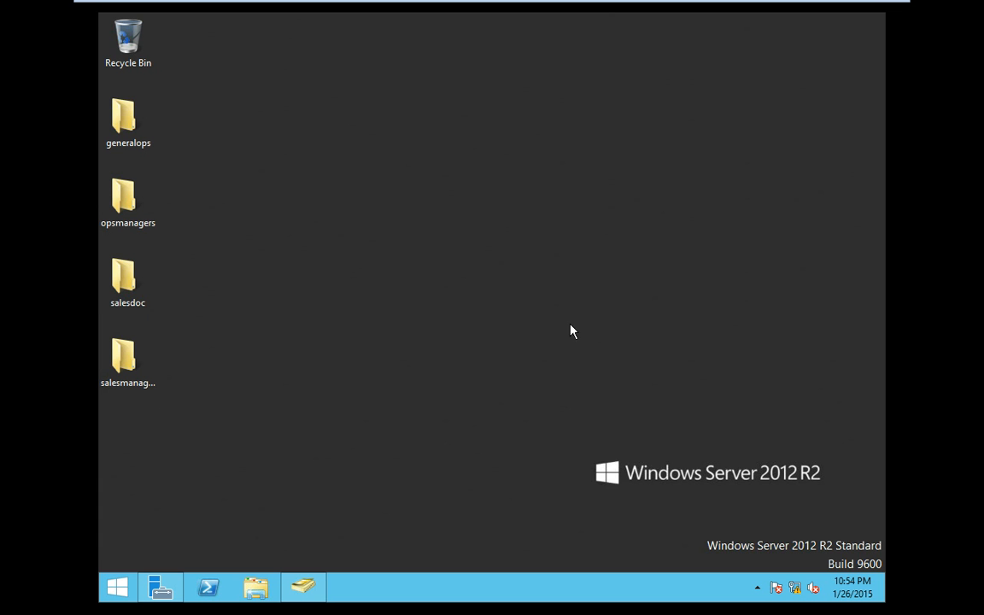
Switch to PowerPoint, advance to the slide on mapping the department folders, and return to the GPS-DC01 virtual machine
{"action": "mouse_move", "coordinate": [782, 20]}
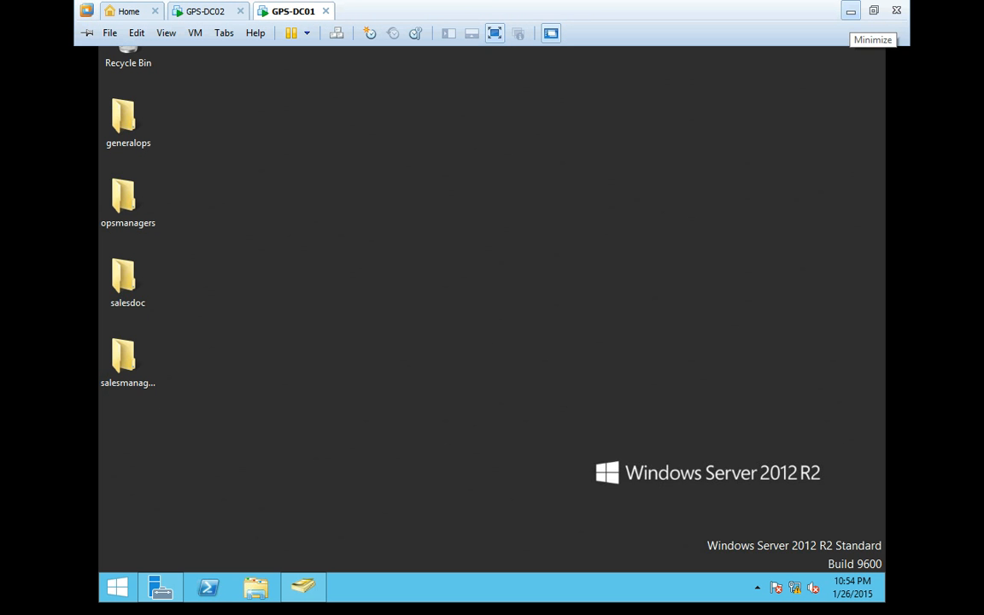
{"action": "left_click", "coordinate": [850, 12]}
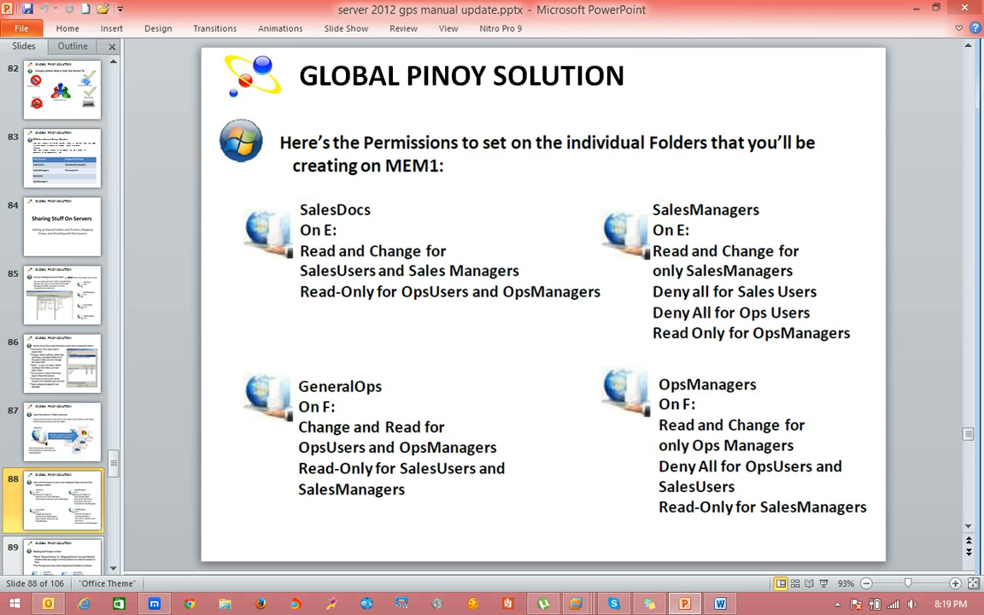
{"action": "key", "text": "Down"}
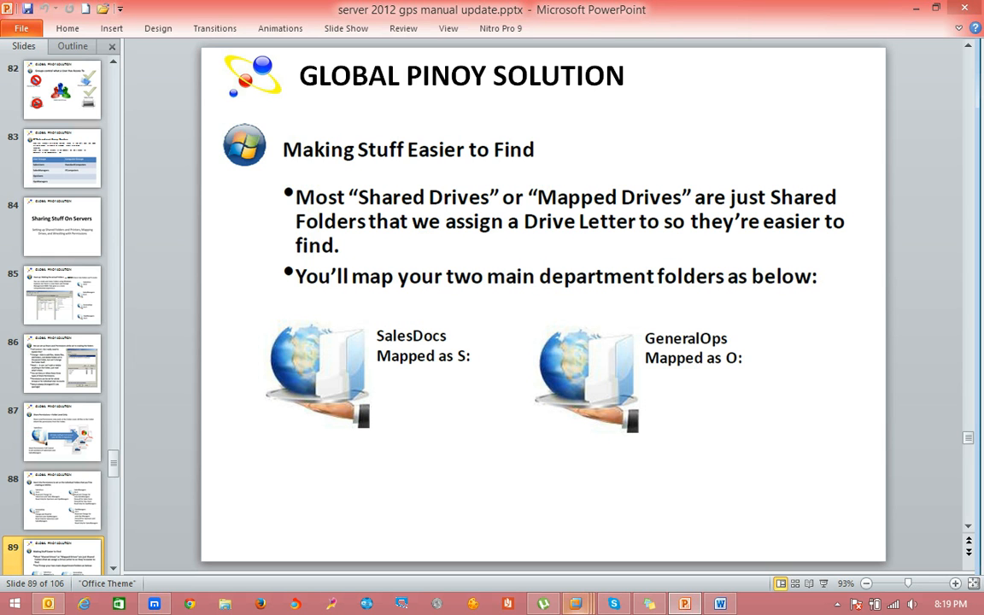
{"action": "mouse_move", "coordinate": [577, 603]}
{"action": "left_click", "coordinate": [742, 526]}
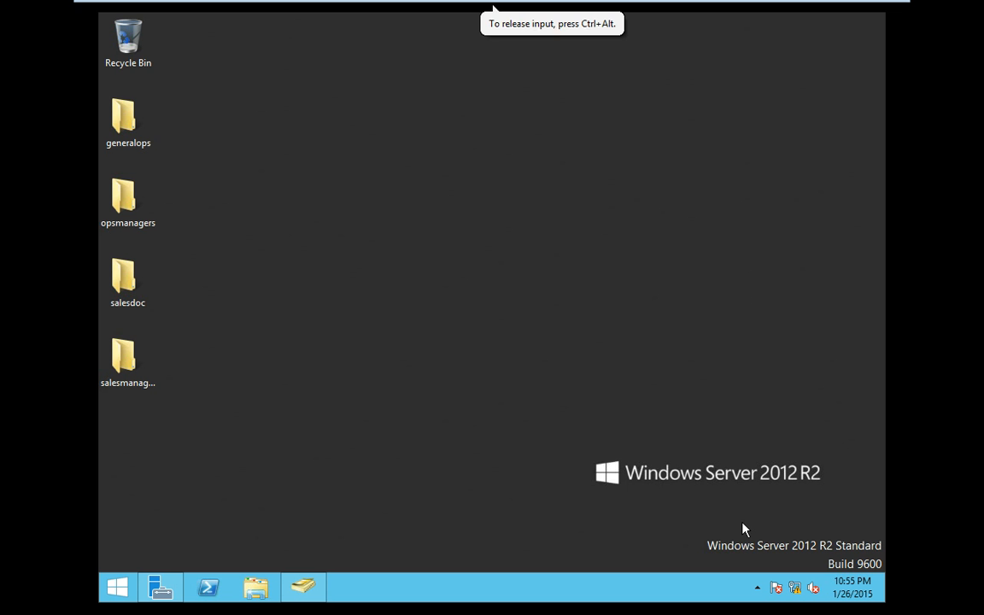
{"action": "left_click", "coordinate": [136, 127]}
{"action": "right_click", "coordinate": [136, 126]}
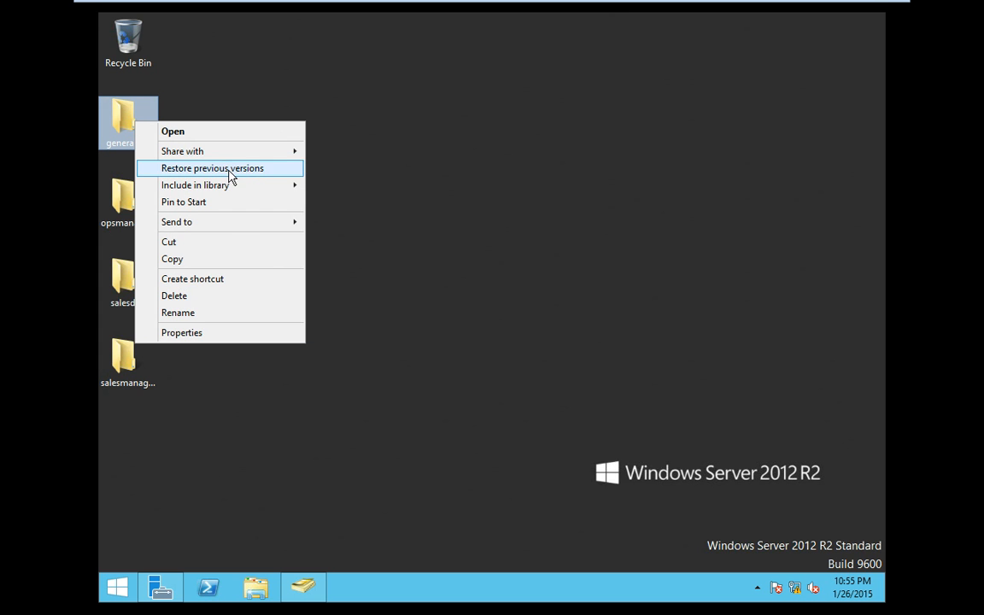
{"action": "mouse_move", "coordinate": [275, 222]}
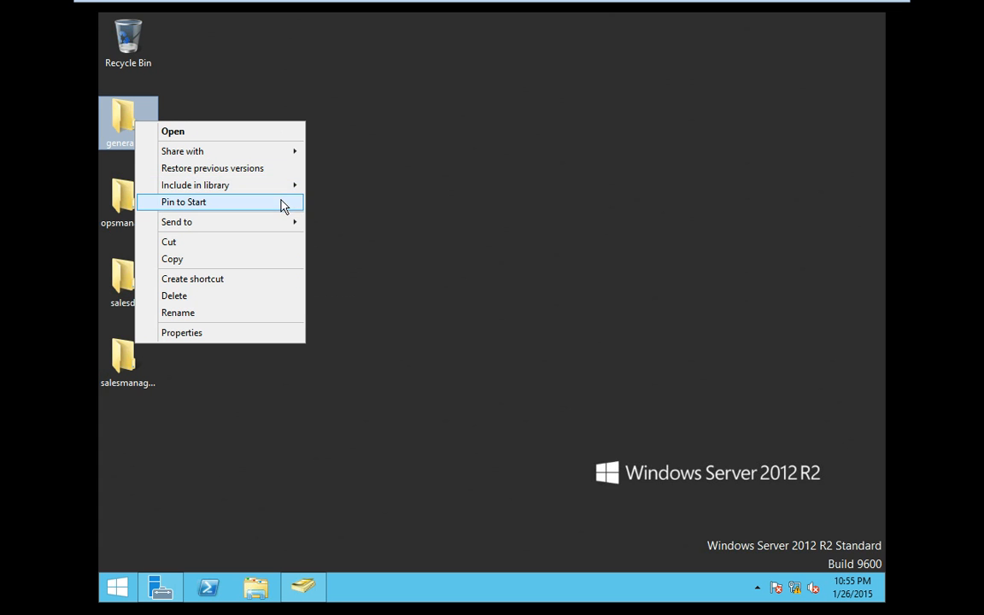
{"action": "mouse_move", "coordinate": [289, 154]}
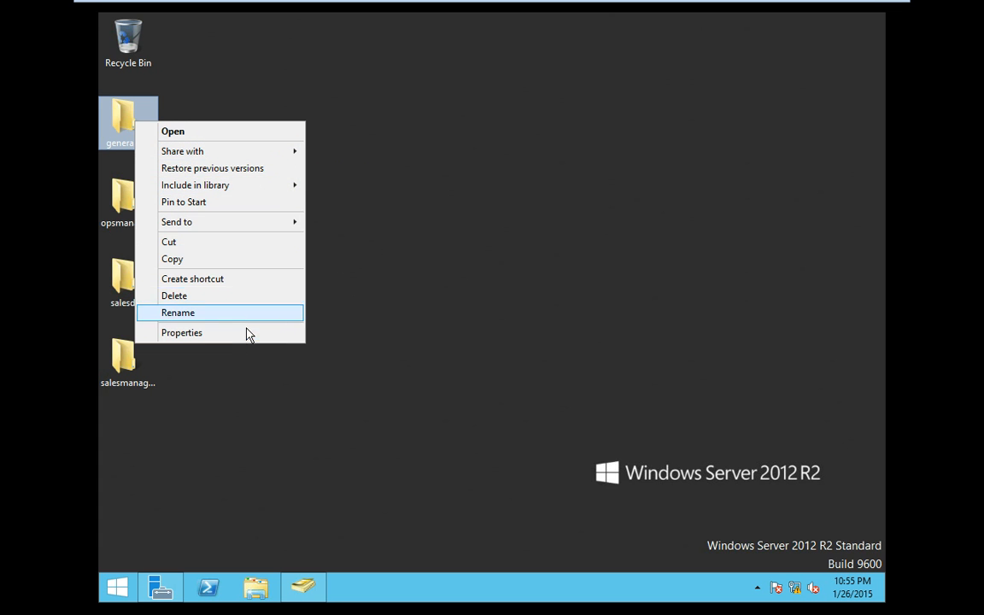
{"action": "left_click", "coordinate": [390, 299]}
Switch back to PowerPoint to review the drive letters for mapping SalesDocs and GeneralOps
{"action": "mouse_move", "coordinate": [708, 20]}
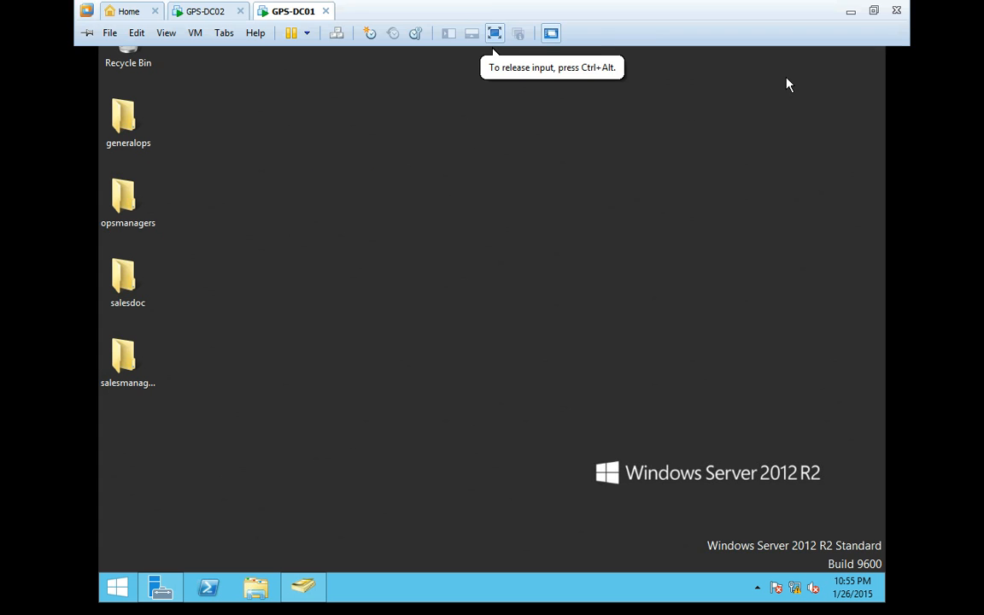
{"action": "mouse_move", "coordinate": [761, 17]}
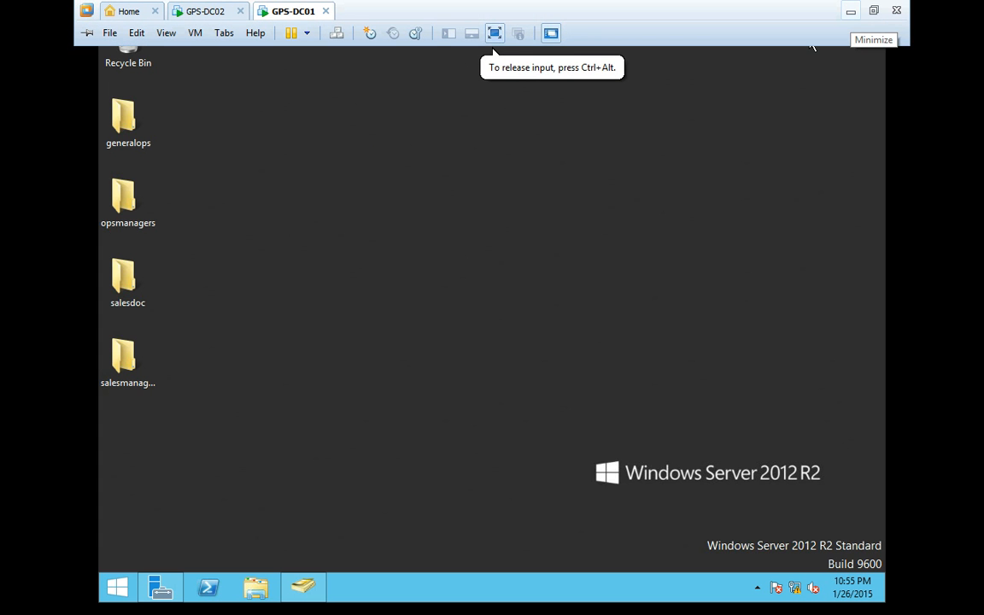
{"action": "left_click", "coordinate": [850, 12]}
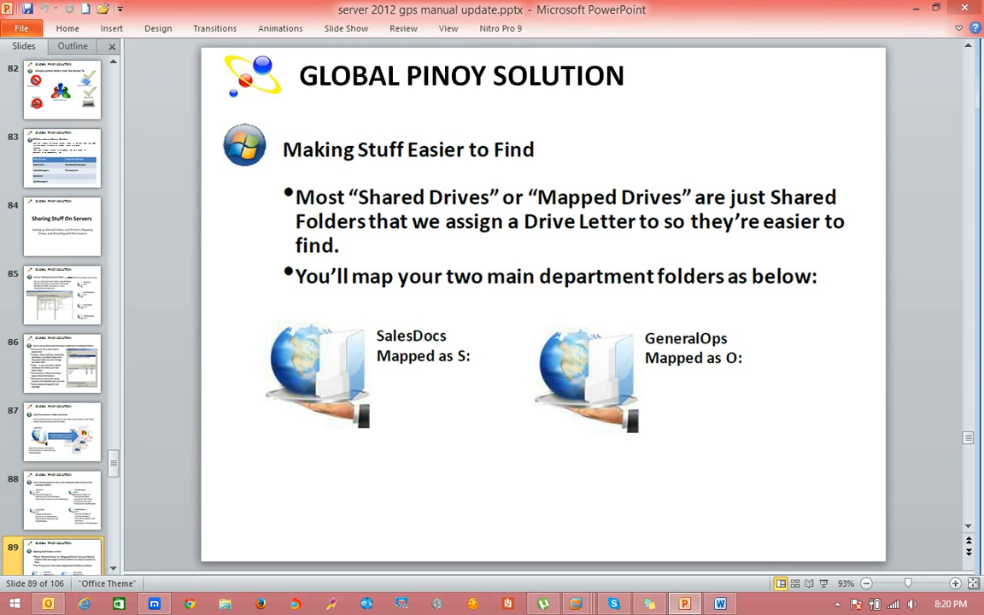
{"action": "left_click", "coordinate": [836, 604]}
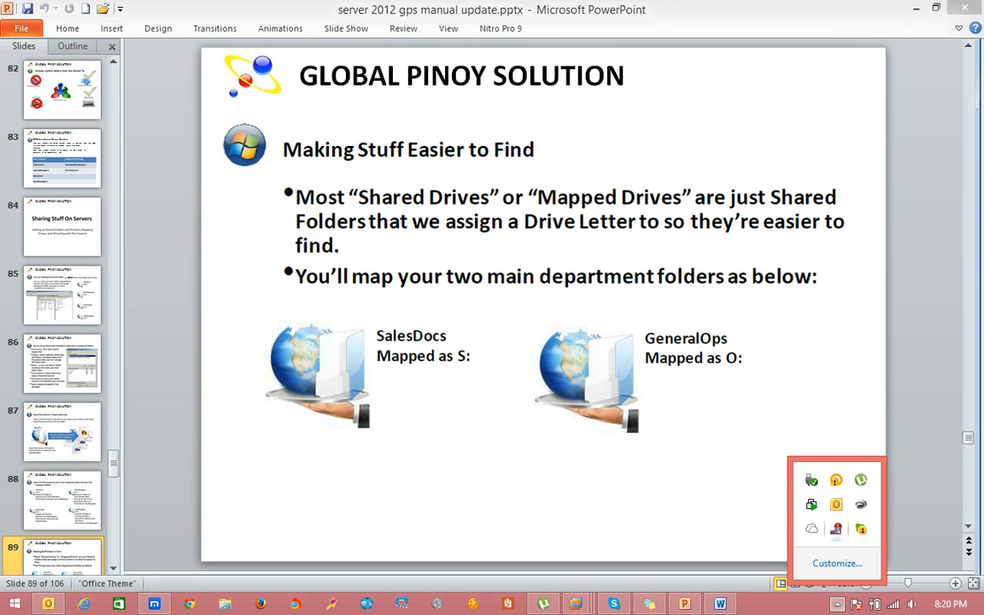
{"action": "right_click", "coordinate": [835, 529]}
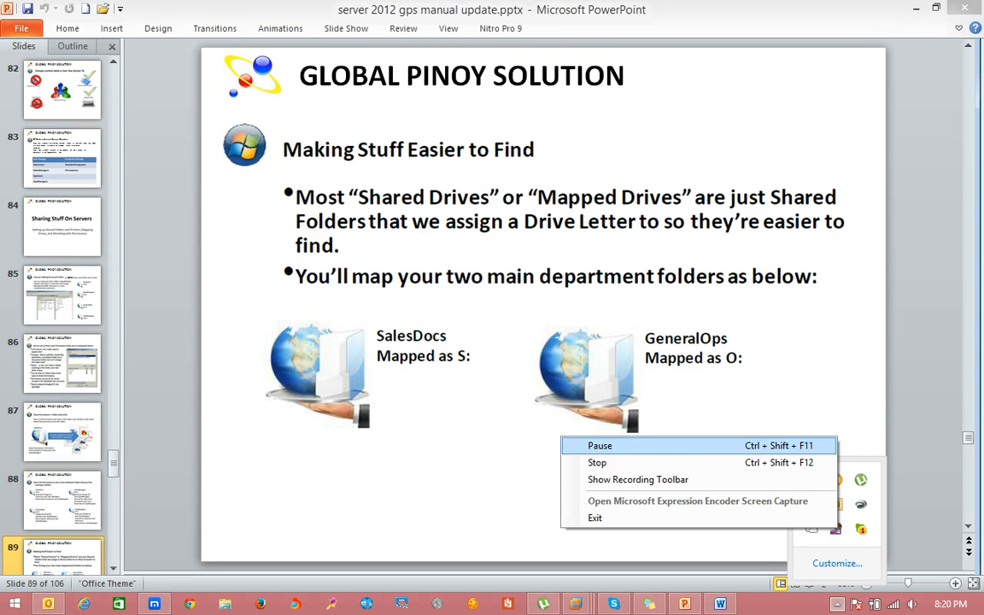
{"action": "left_click", "coordinate": [752, 445]}
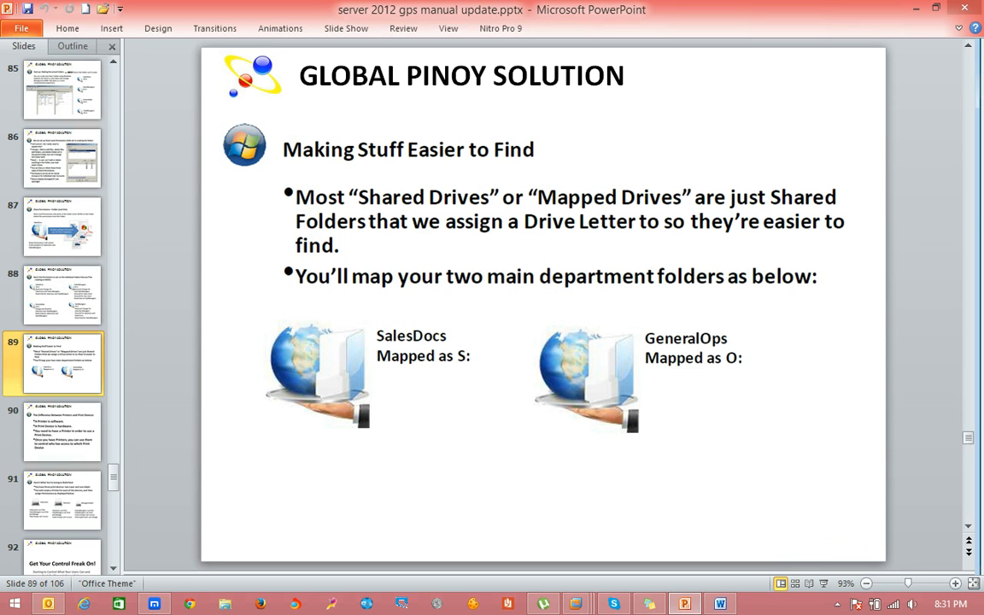